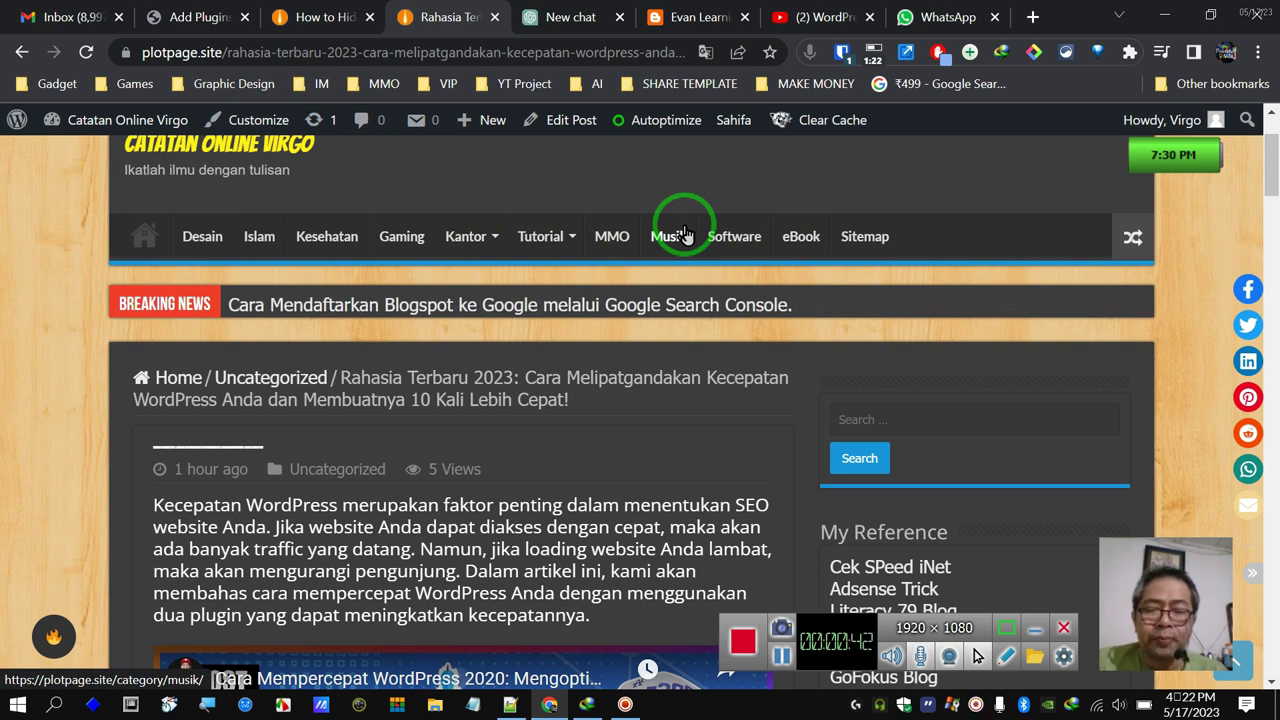
- Read through the opening sections of the blog post about making WordPress load faster
{"action": "scroll", "coordinate": [680, 245], "scroll_direction": "up", "scroll_amount": 2}
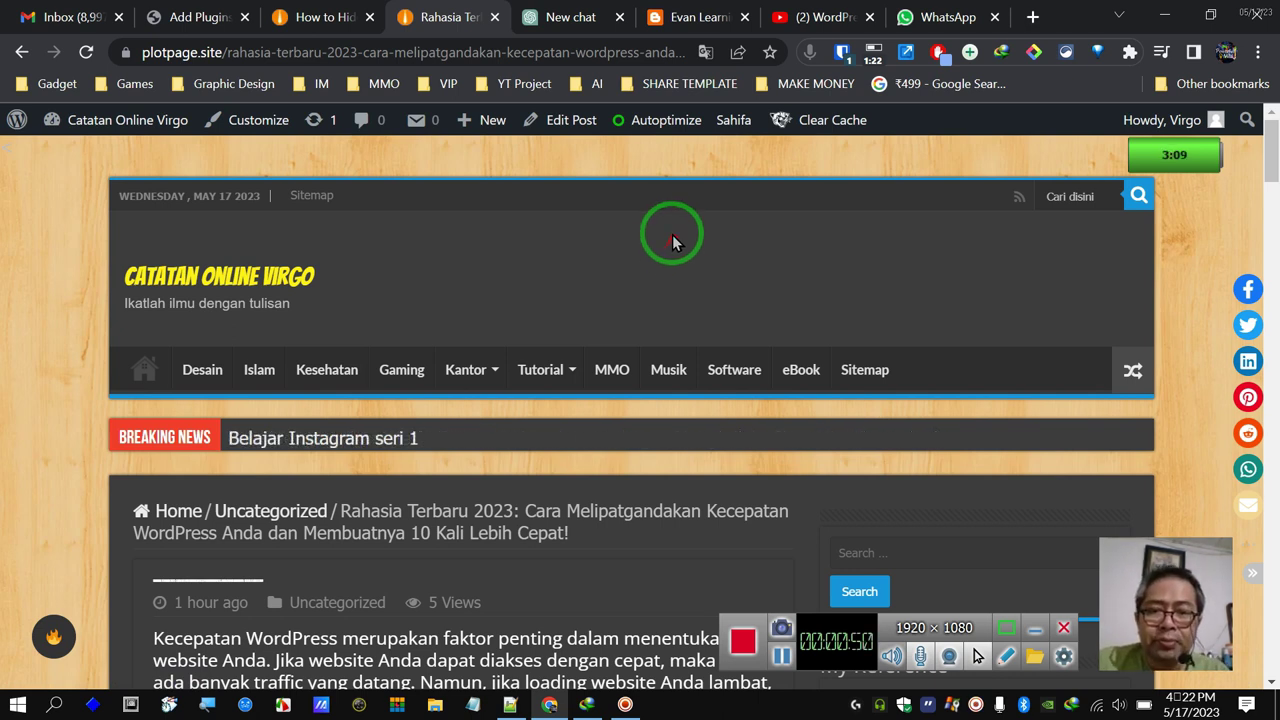
{"action": "scroll", "coordinate": [672, 234], "scroll_direction": "down", "scroll_amount": 5}
{"action": "scroll", "coordinate": [672, 240], "scroll_direction": "down", "scroll_amount": 5}
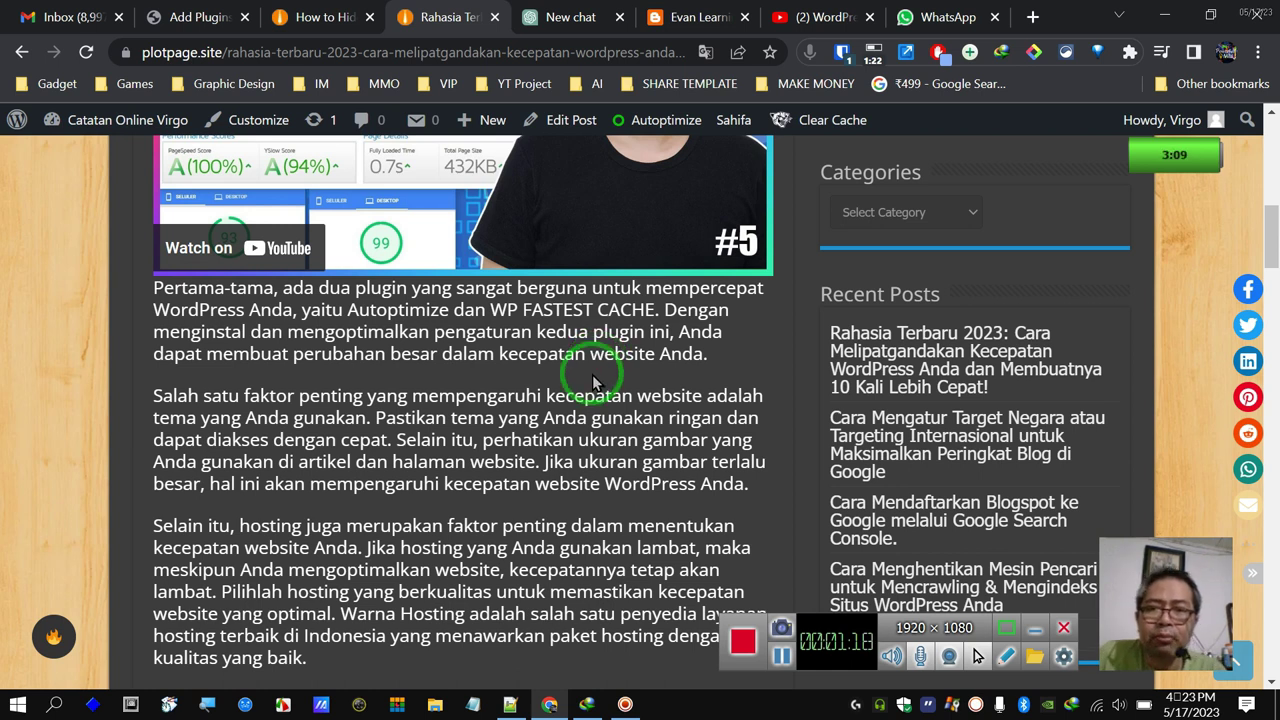
{"action": "scroll", "coordinate": [590, 385], "scroll_direction": "up", "scroll_amount": 4}
{"action": "scroll", "coordinate": [590, 385], "scroll_direction": "up", "scroll_amount": 4}
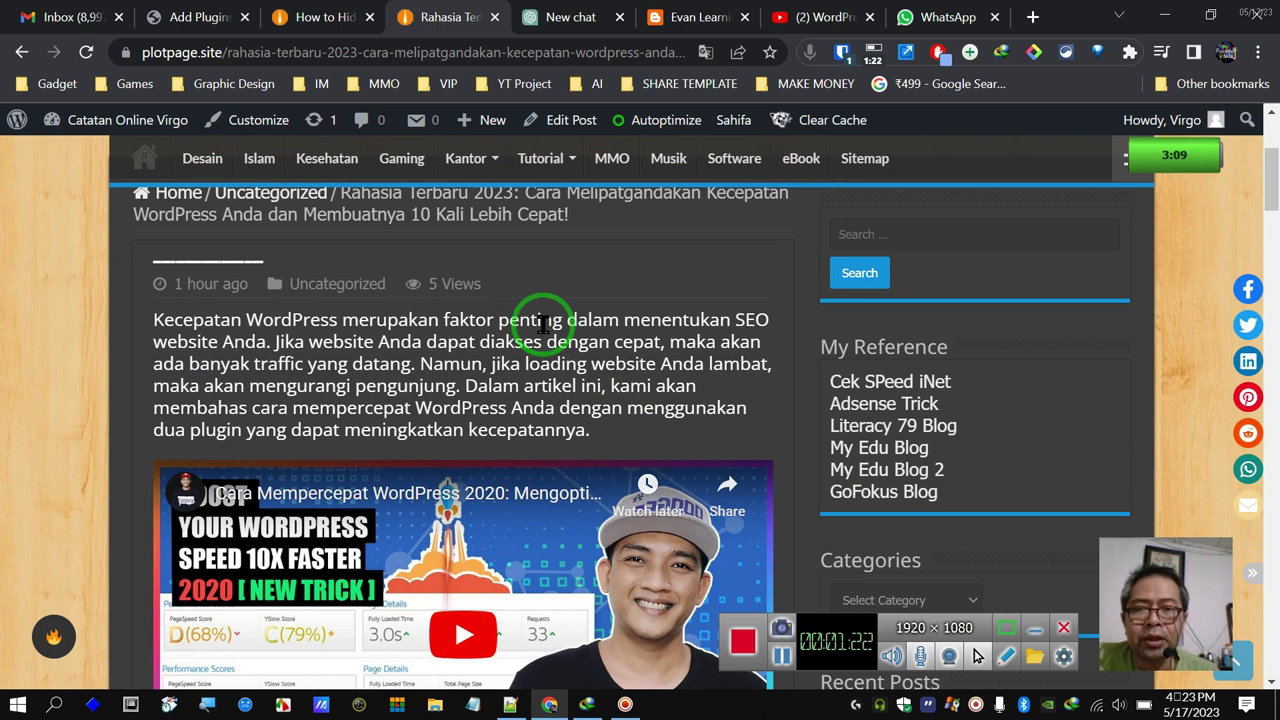
{"action": "scroll", "coordinate": [541, 323], "scroll_direction": "up", "scroll_amount": 5}
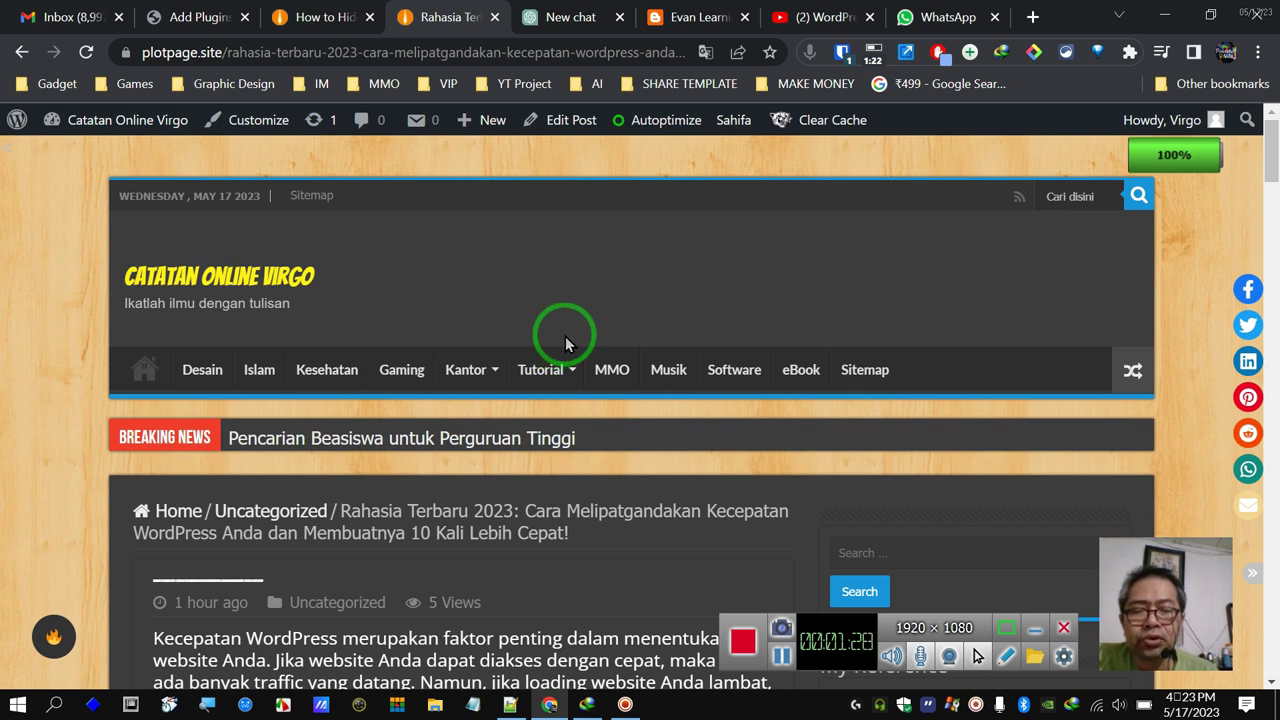
{"action": "scroll", "coordinate": [565, 336], "scroll_direction": "down", "scroll_amount": 5}
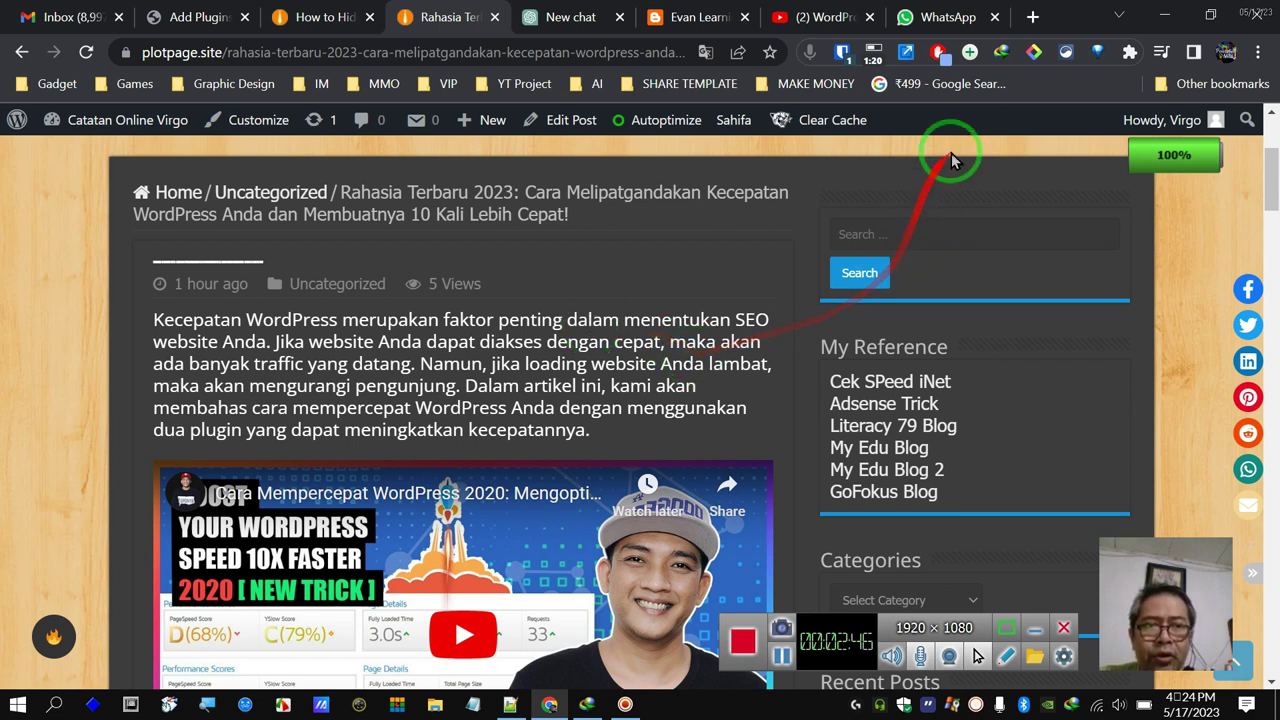
{"action": "left_click", "coordinate": [1034, 17]}
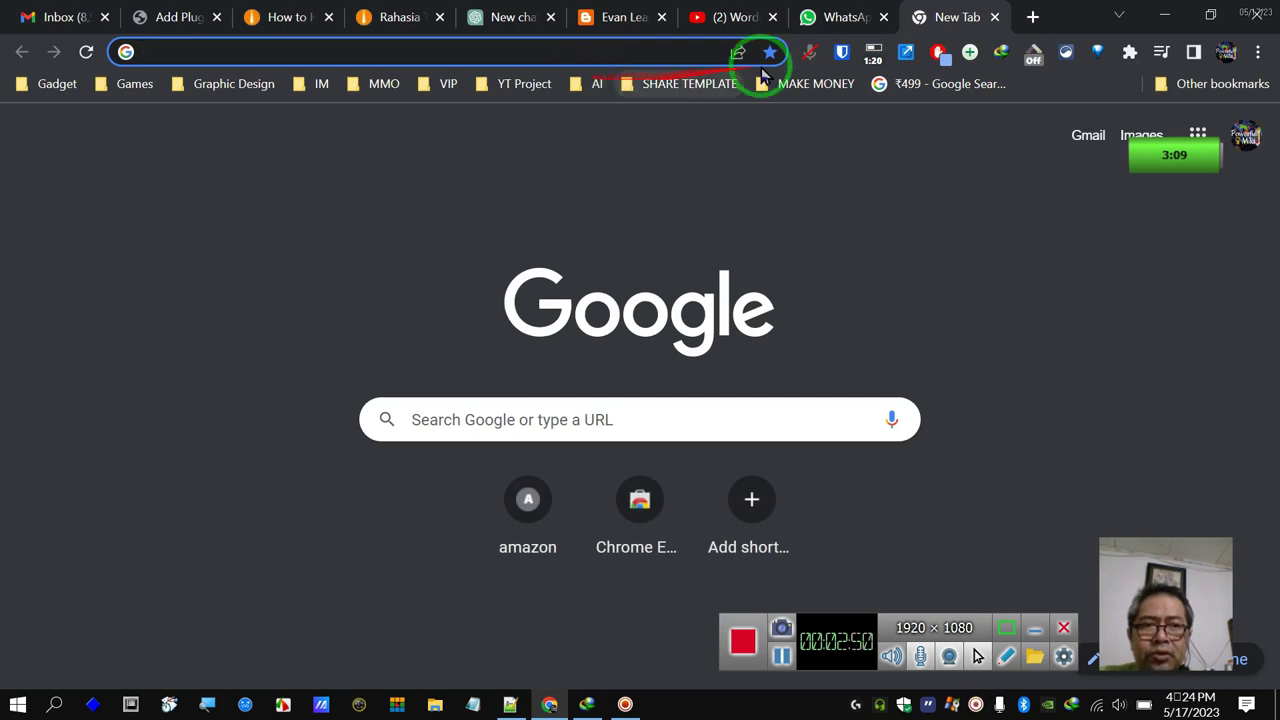
{"action": "left_click", "coordinate": [996, 17]}
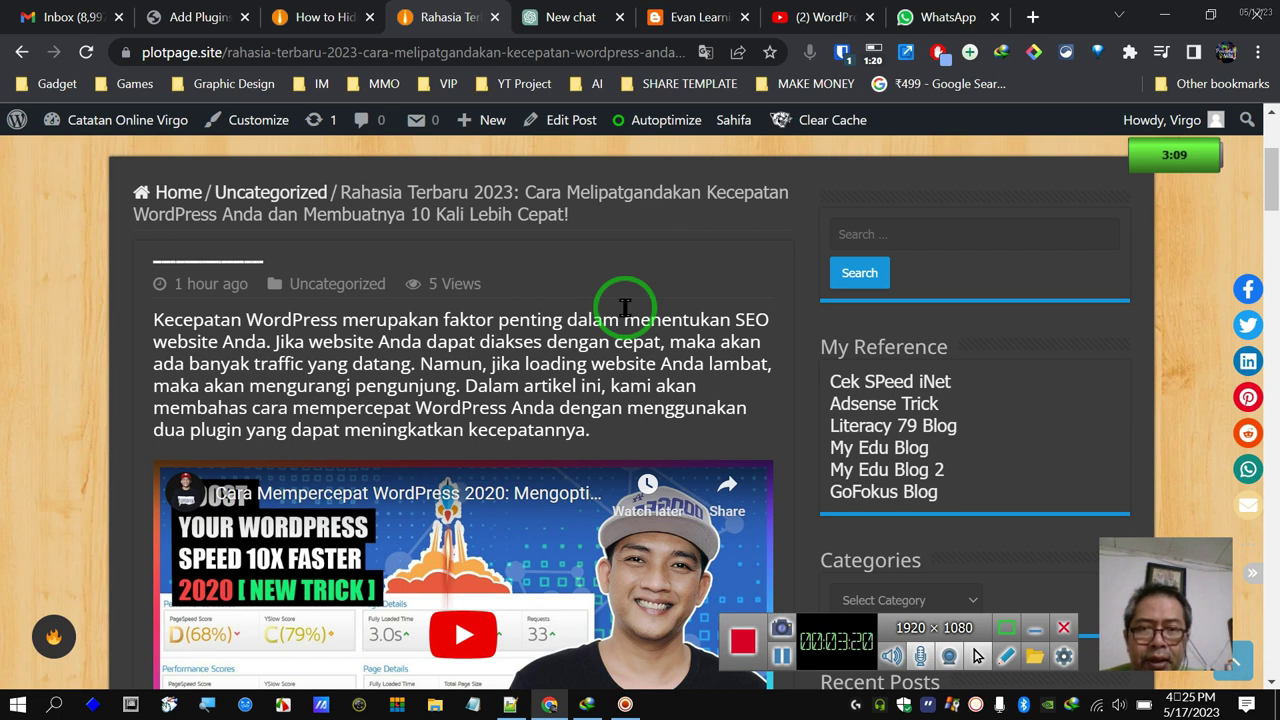
- Examine the whole post from its header down to the Related Articles section and the Check Also box
{"action": "mouse_move", "coordinate": [210, 54]}
{"action": "left_mouse_down"}
{"action": "mouse_move", "coordinate": [399, 296]}
{"action": "mouse_move", "coordinate": [251, 160]}
{"action": "mouse_move", "coordinate": [217, 93]}
{"action": "mouse_move", "coordinate": [333, 205]}
{"action": "mouse_move", "coordinate": [600, 302]}
{"action": "mouse_move", "coordinate": [609, 342]}
{"action": "mouse_move", "coordinate": [607, 295]}
{"action": "mouse_move", "coordinate": [502, 274]}
{"action": "left_mouse_up"}
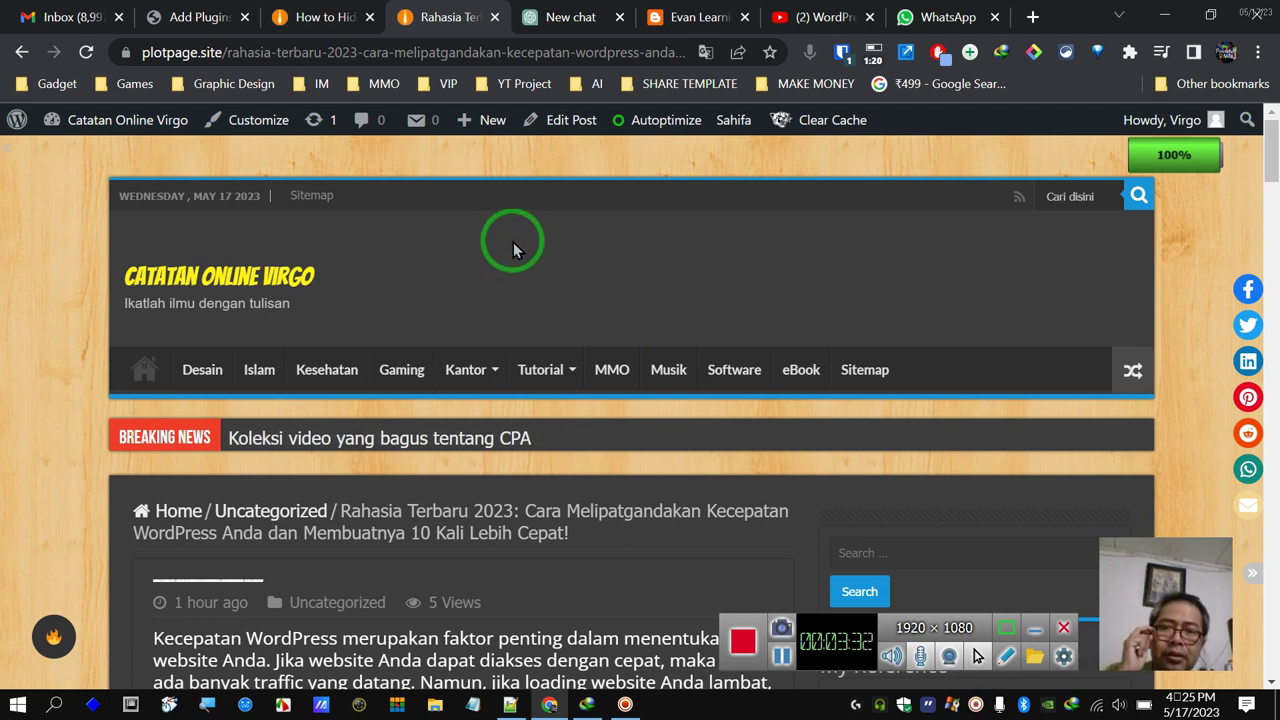
{"action": "scroll", "coordinate": [513, 242], "scroll_direction": "down", "scroll_amount": 2}
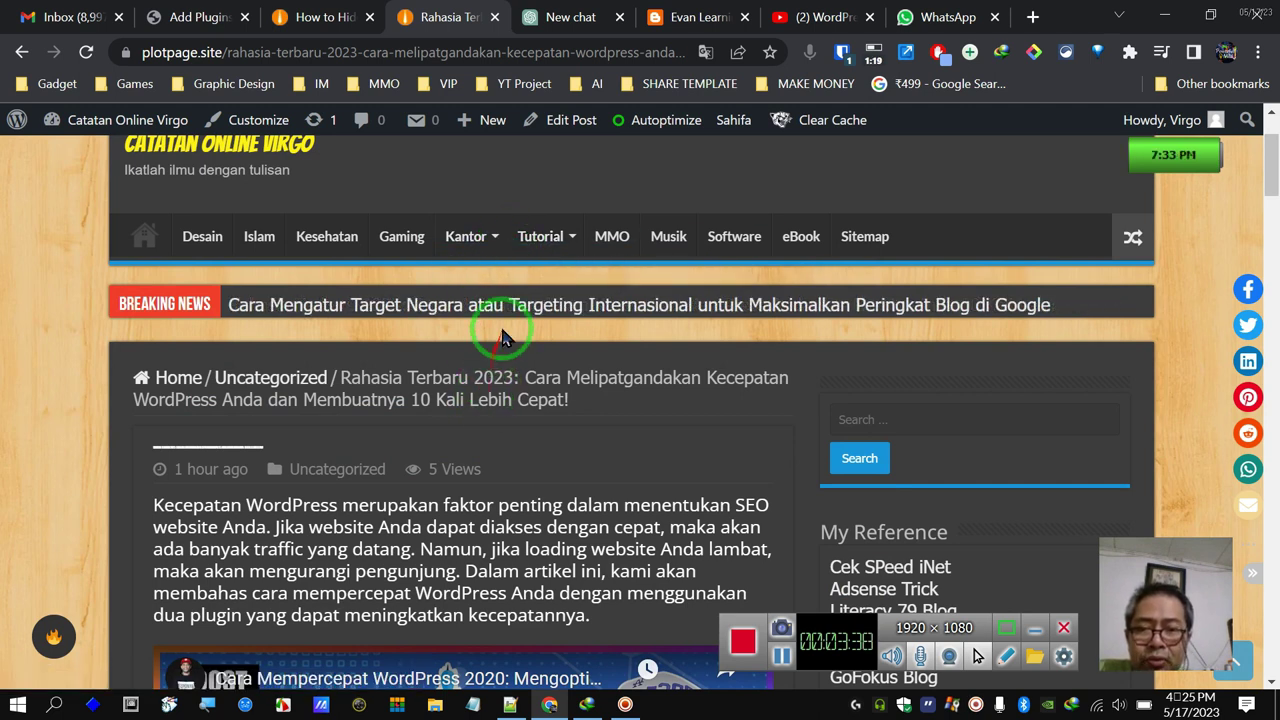
{"action": "scroll", "coordinate": [675, 398], "scroll_direction": "down", "scroll_amount": 15}
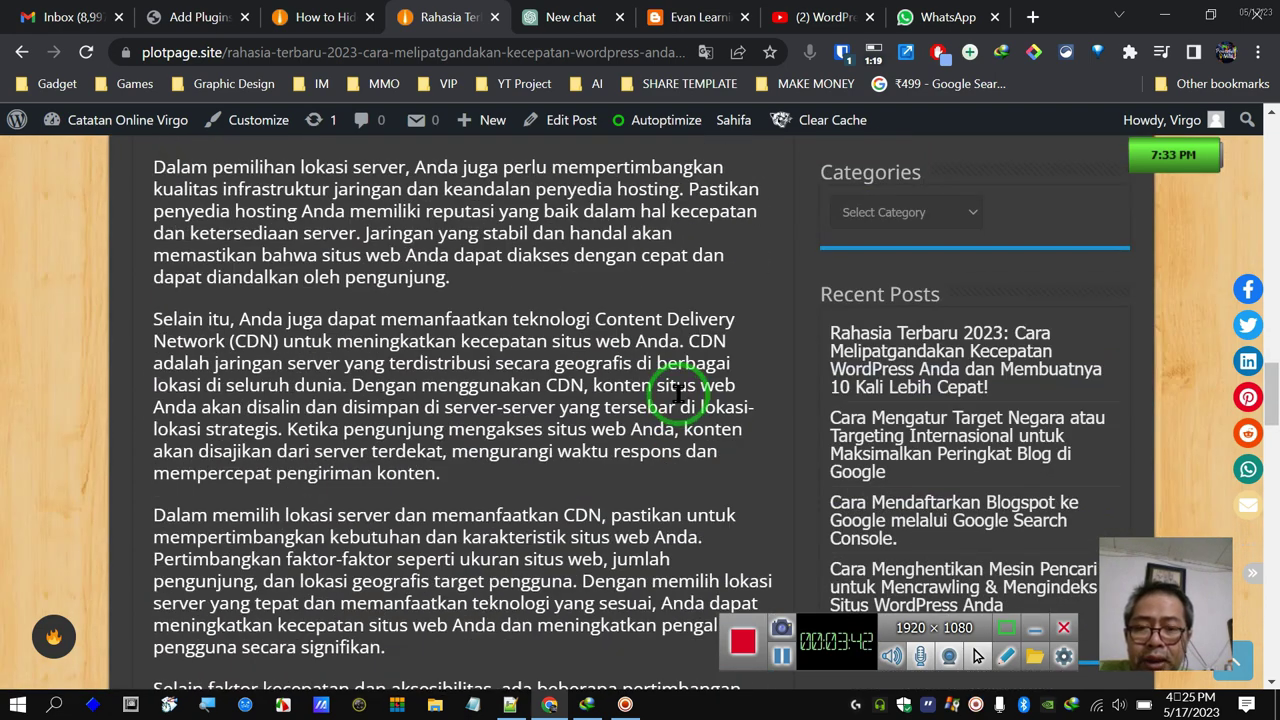
{"action": "scroll", "coordinate": [677, 395], "scroll_direction": "up", "scroll_amount": 15}
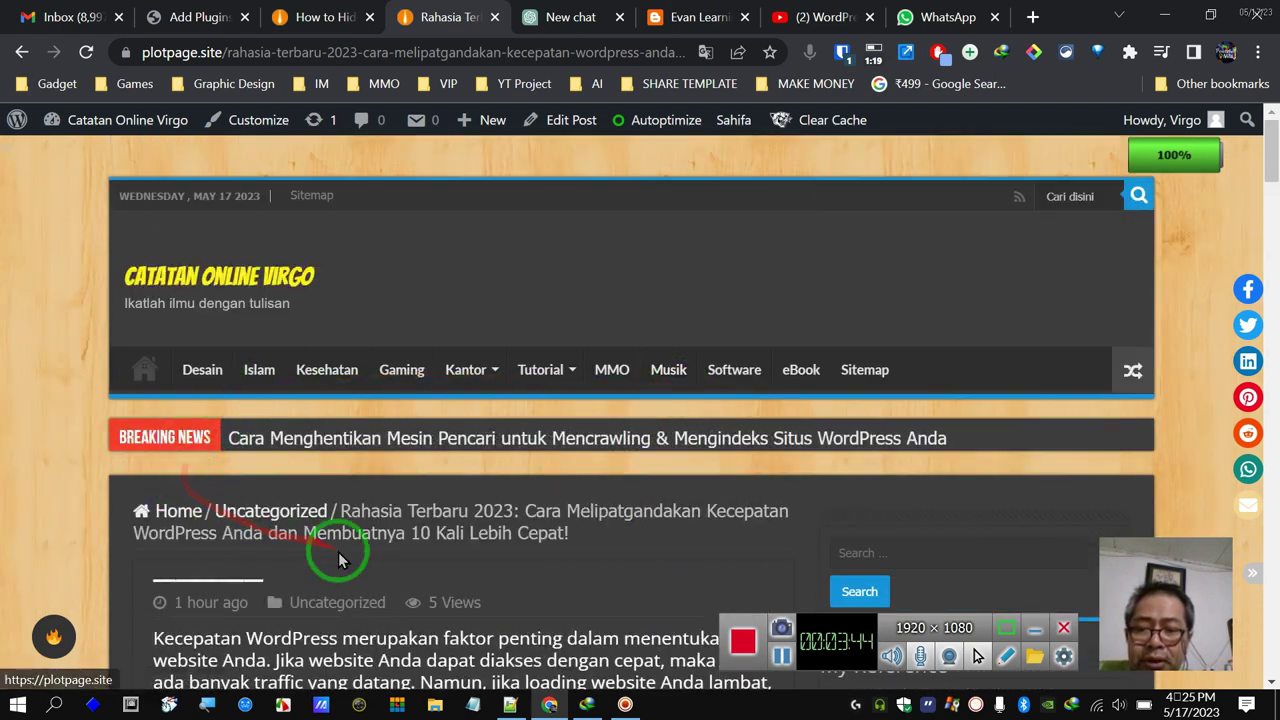
{"action": "scroll", "coordinate": [338, 560], "scroll_direction": "down", "scroll_amount": 1}
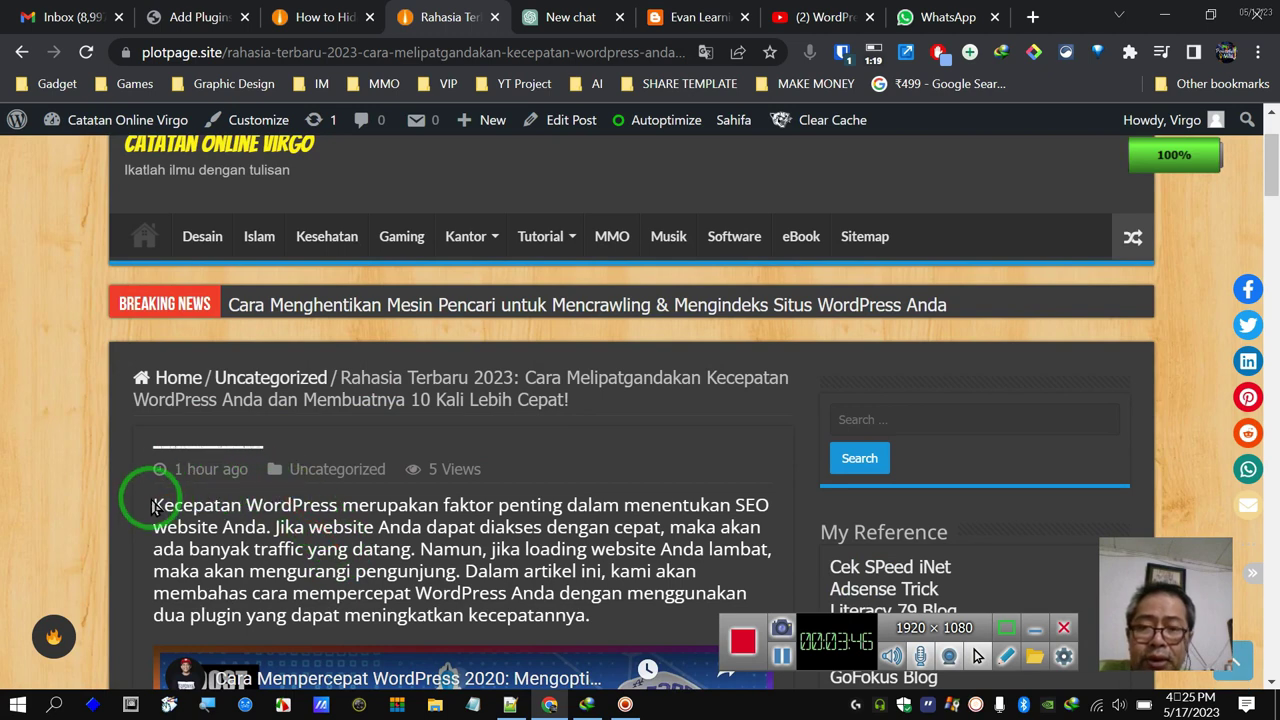
{"action": "scroll", "coordinate": [263, 429], "scroll_direction": "down", "scroll_amount": 3}
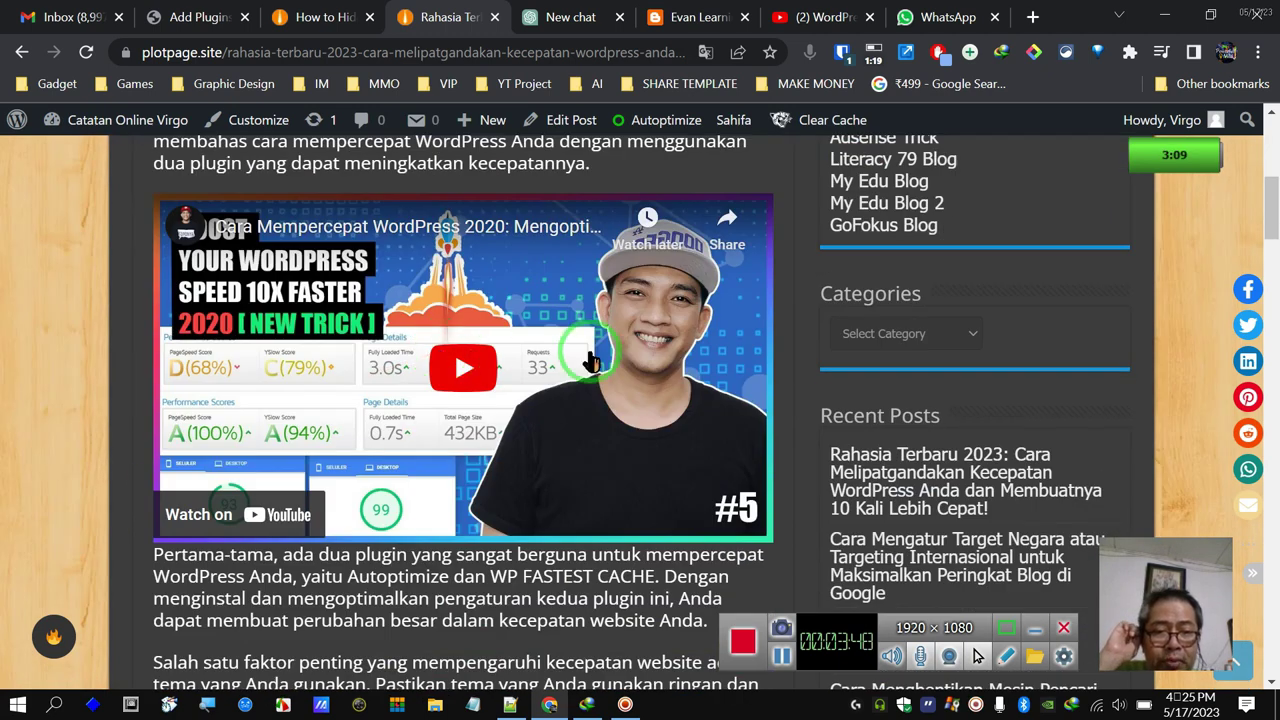
{"action": "scroll", "coordinate": [905, 360], "scroll_direction": "down", "scroll_amount": 10}
{"action": "scroll", "coordinate": [905, 360], "scroll_direction": "down", "scroll_amount": 8}
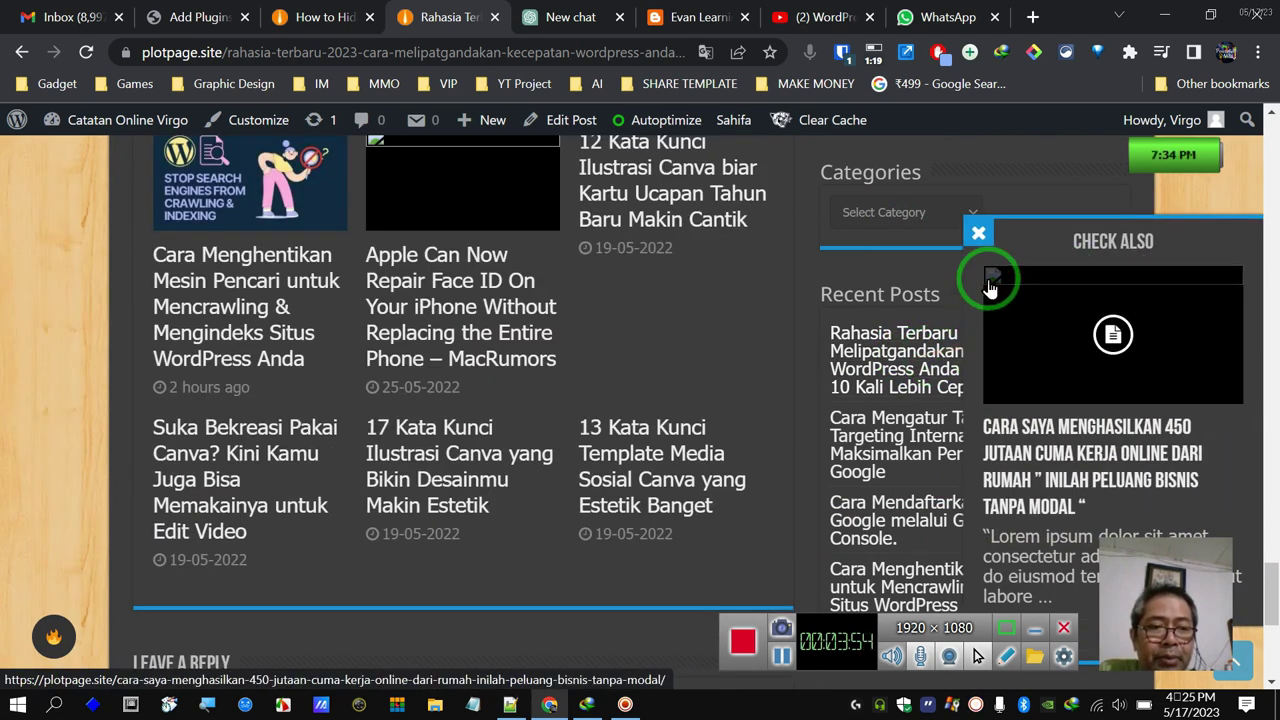
{"action": "scroll", "coordinate": [475, 260], "scroll_direction": "up", "scroll_amount": 2}
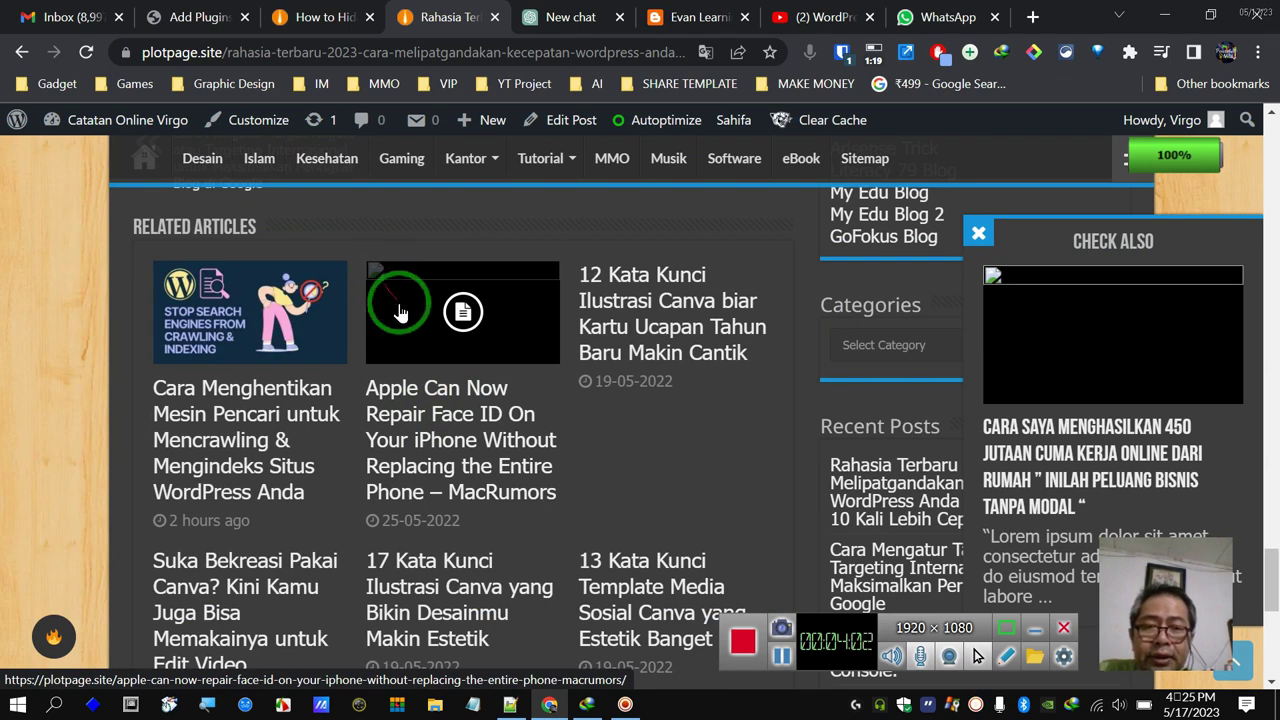
{"action": "scroll", "coordinate": [644, 380], "scroll_direction": "down", "scroll_amount": 2}
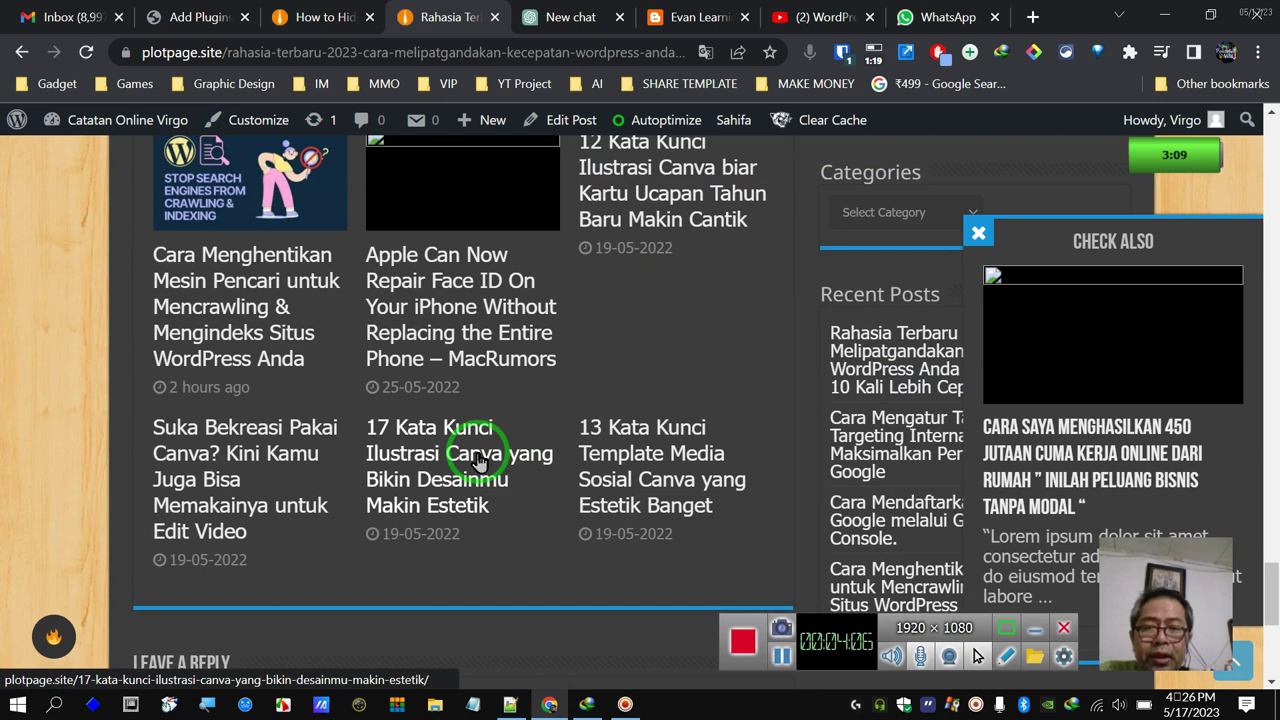
- Open the related article about Apple repairing Face ID and view the author box beneath it
{"action": "left_click", "coordinate": [481, 310]}
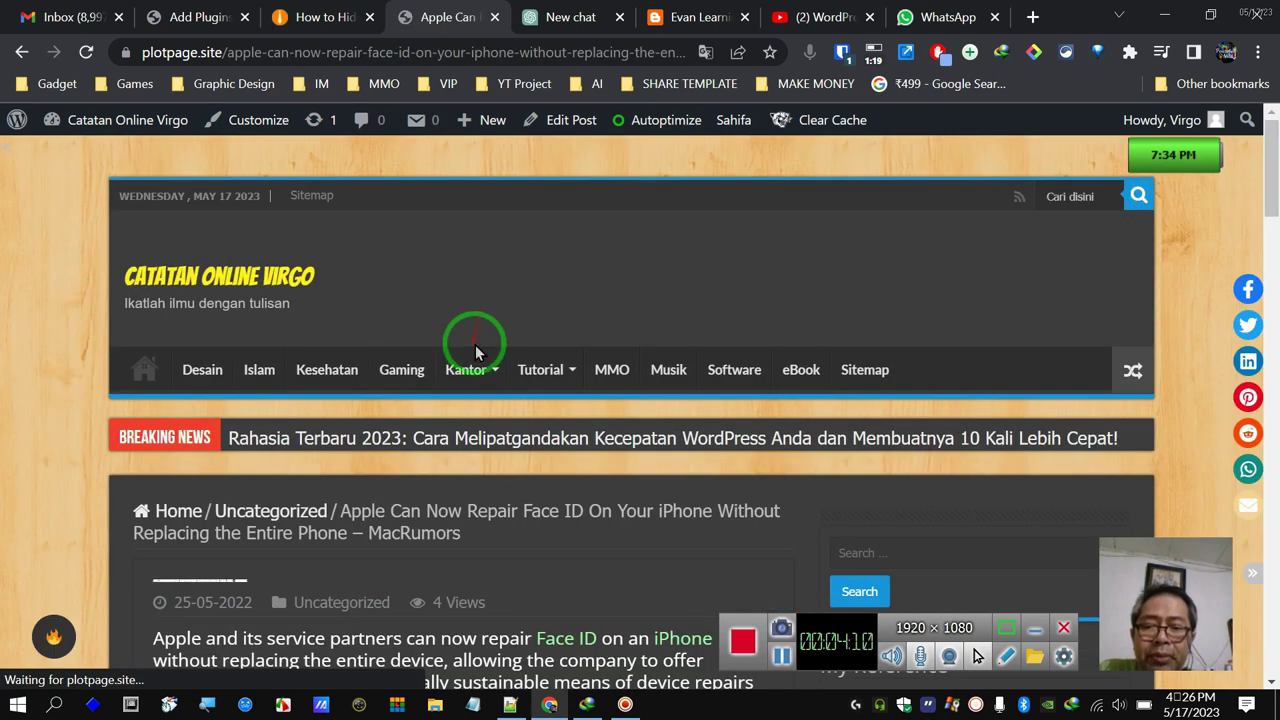
{"action": "scroll", "coordinate": [476, 345], "scroll_direction": "down", "scroll_amount": 7}
{"action": "scroll", "coordinate": [508, 315], "scroll_direction": "down", "scroll_amount": 7}
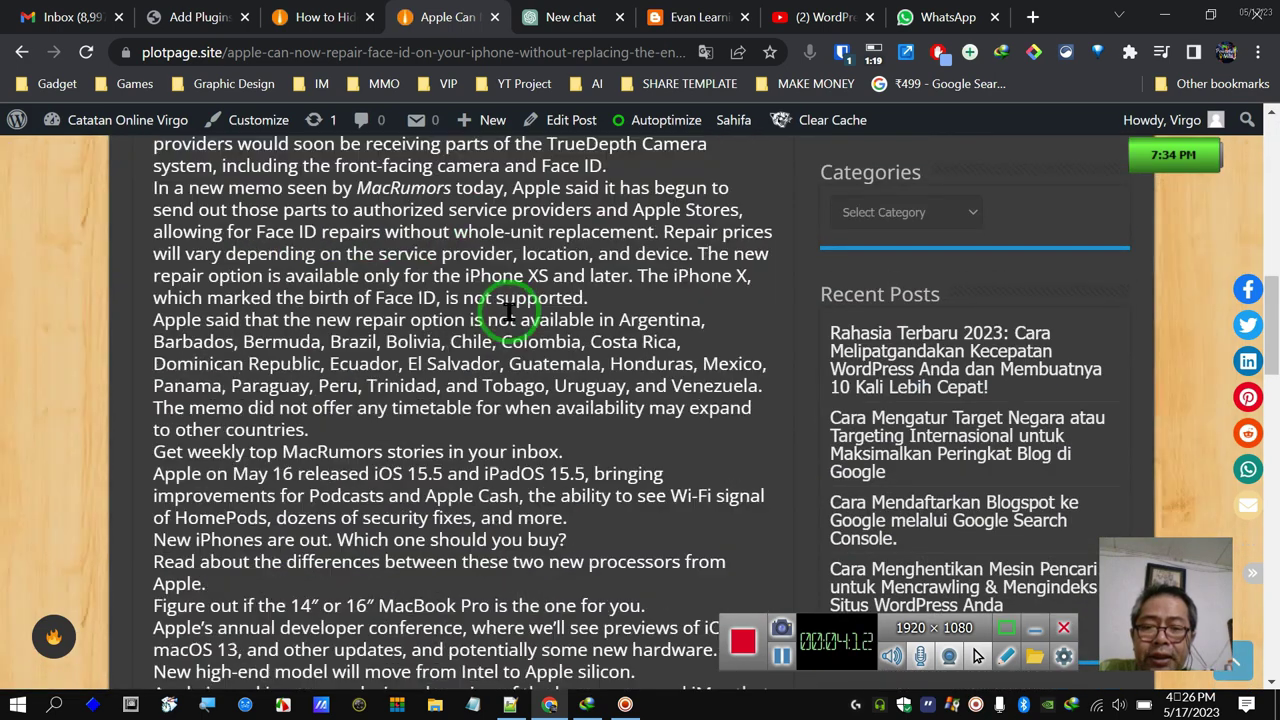
{"action": "scroll", "coordinate": [510, 320], "scroll_direction": "down", "scroll_amount": 6}
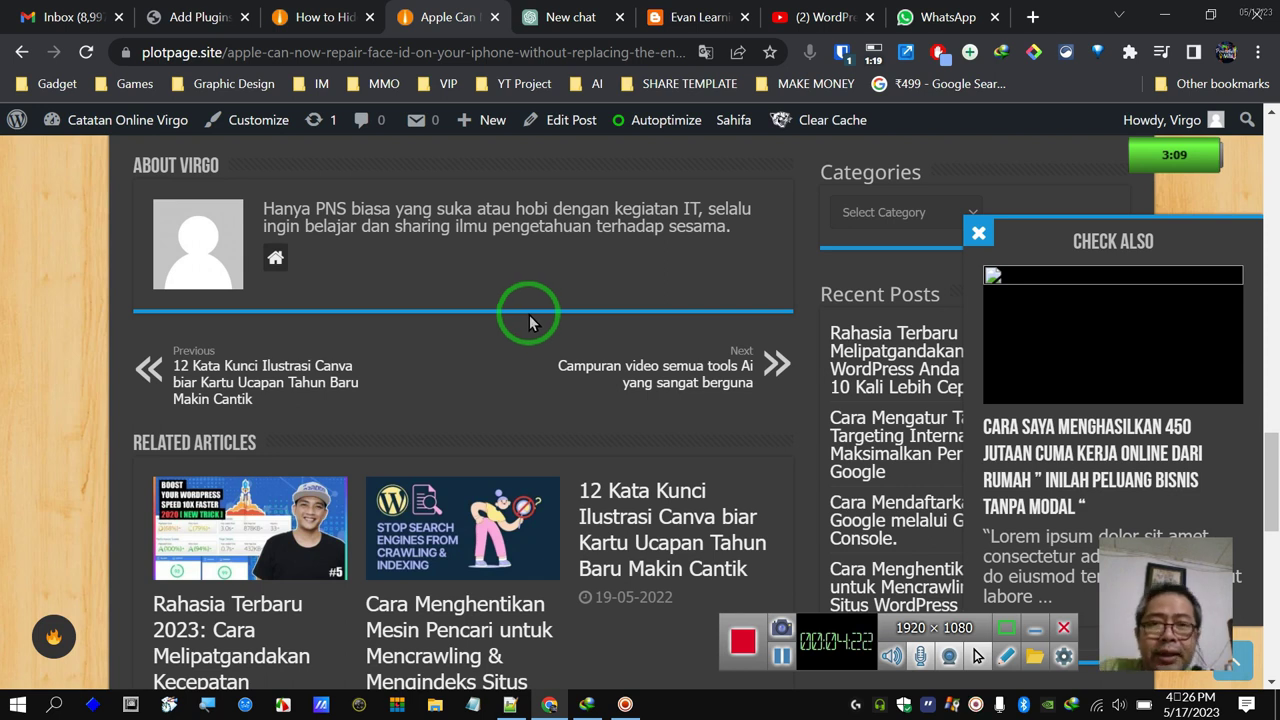
- Close the Face ID article and inspect the author box on the post about hiding the featured image
{"action": "left_click", "coordinate": [495, 17]}
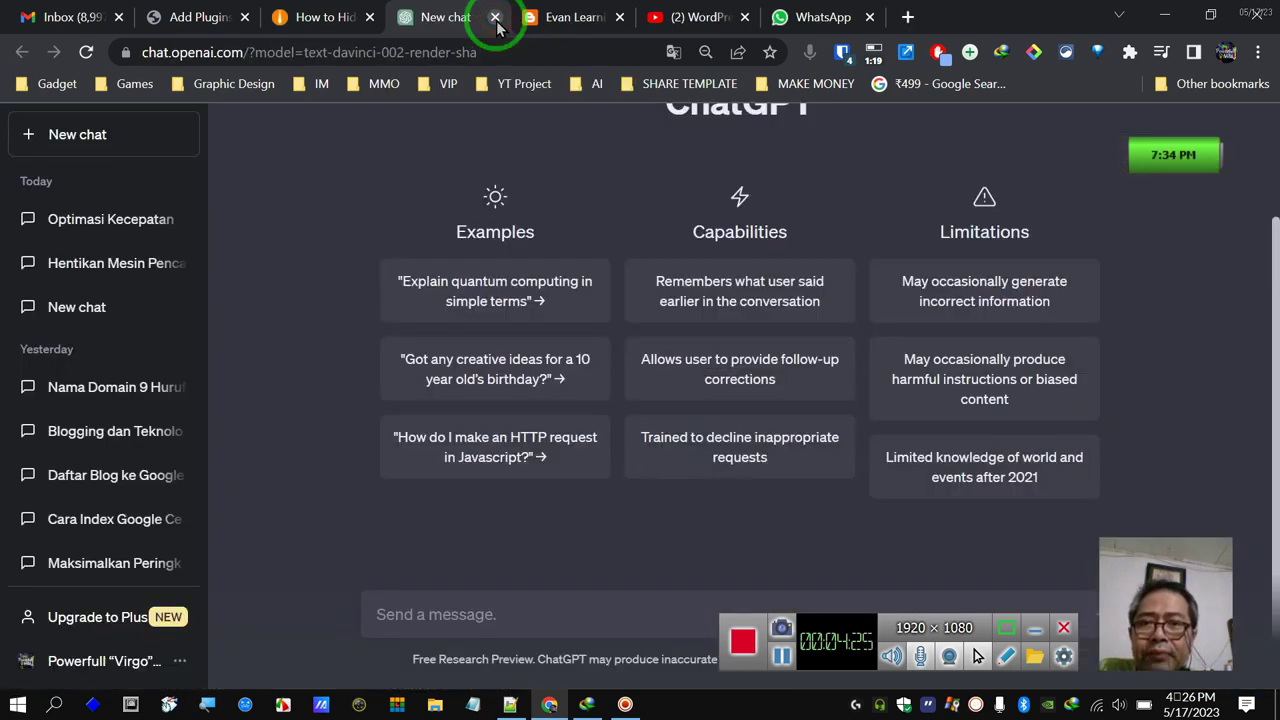
{"action": "left_click", "coordinate": [323, 27]}
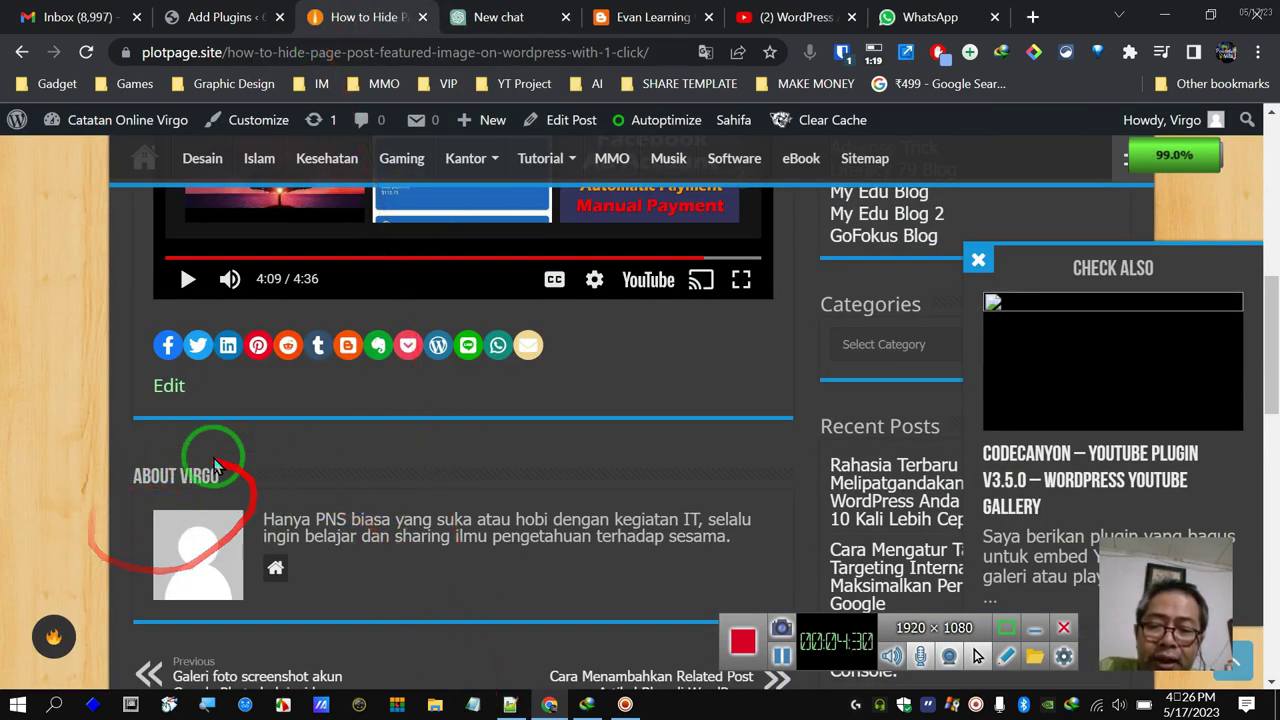
{"action": "scroll", "coordinate": [262, 492], "scroll_direction": "down", "scroll_amount": 3}
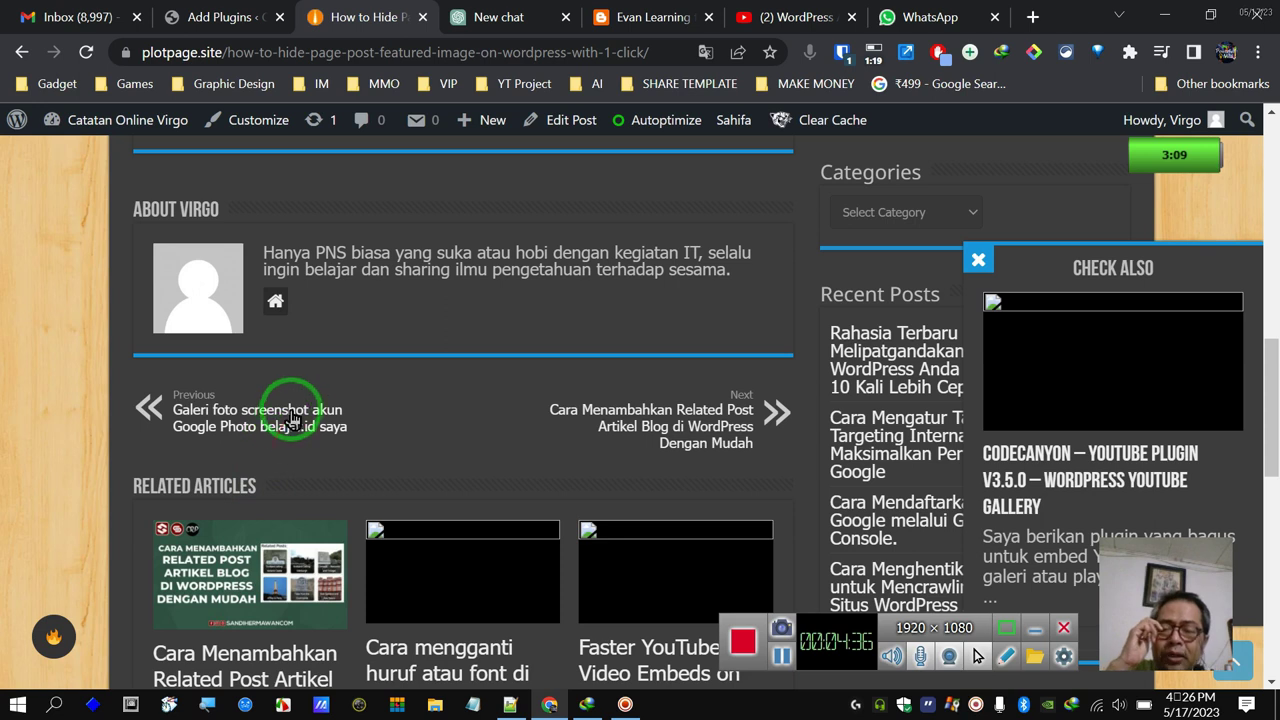
{"action": "scroll", "coordinate": [362, 360], "scroll_direction": "up", "scroll_amount": 5}
{"action": "scroll", "coordinate": [362, 360], "scroll_direction": "up", "scroll_amount": 2}
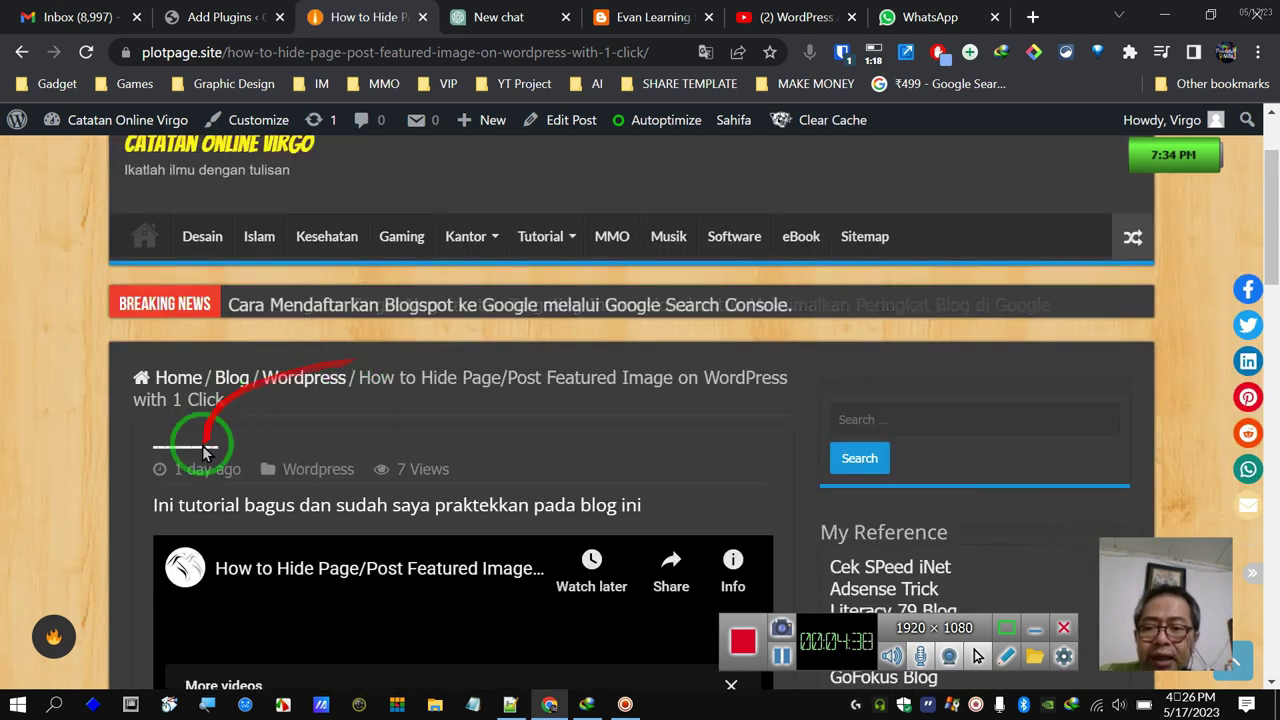
{"action": "scroll", "coordinate": [191, 443], "scroll_direction": "down", "scroll_amount": 7}
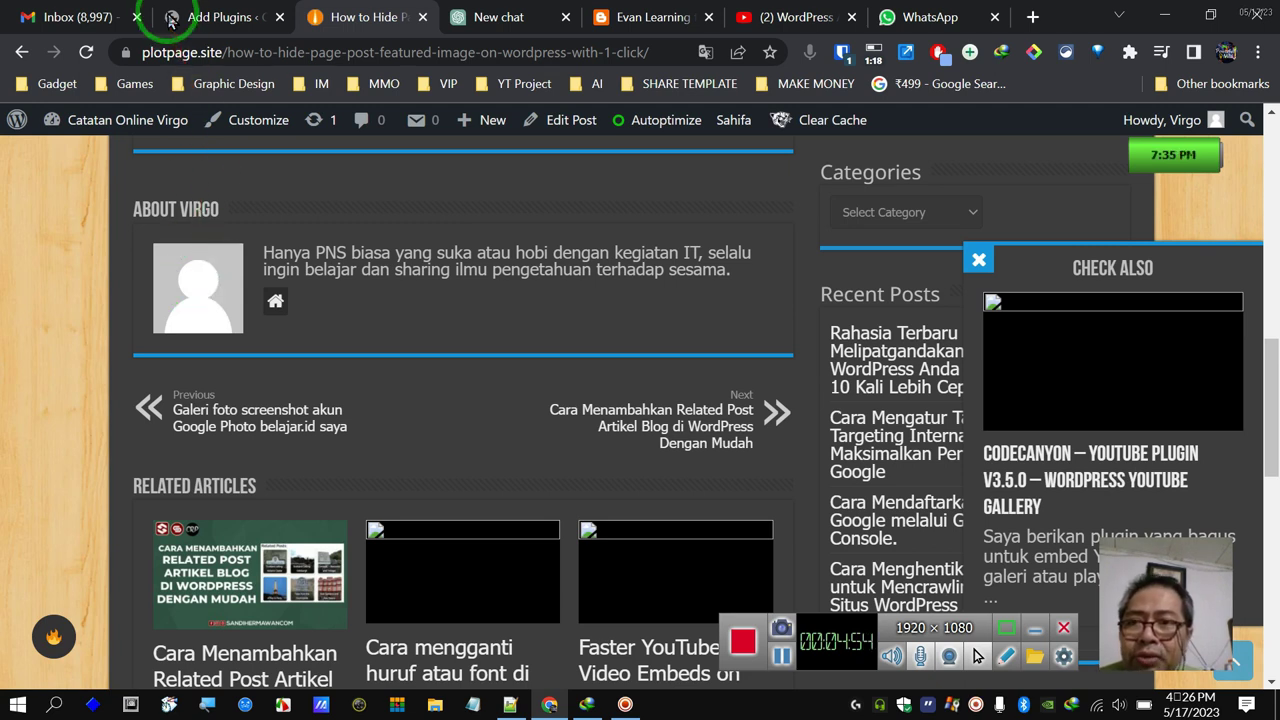
- Switch to the site's WordPress admin, open the General settings and look through them
{"action": "left_click", "coordinate": [203, 24]}
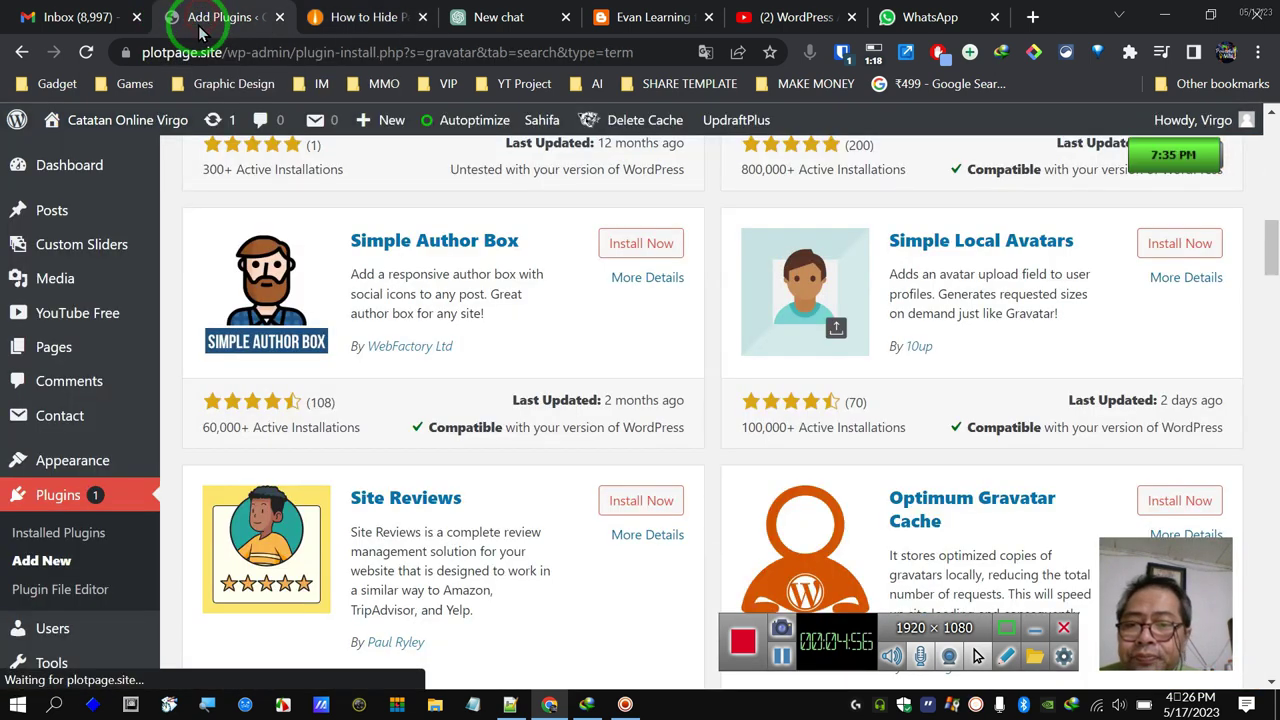
{"action": "scroll", "coordinate": [96, 490], "scroll_direction": "down", "scroll_amount": 3}
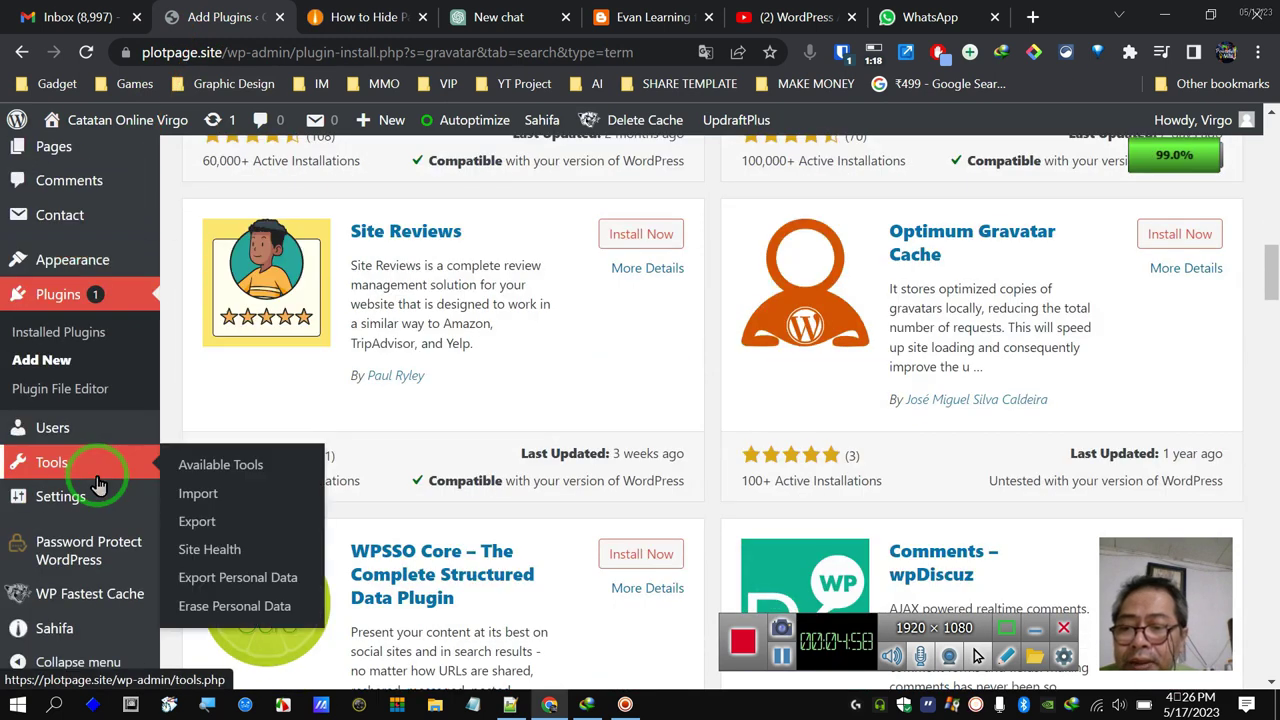
{"action": "mouse_move", "coordinate": [60, 494]}
{"action": "left_click", "coordinate": [240, 366]}
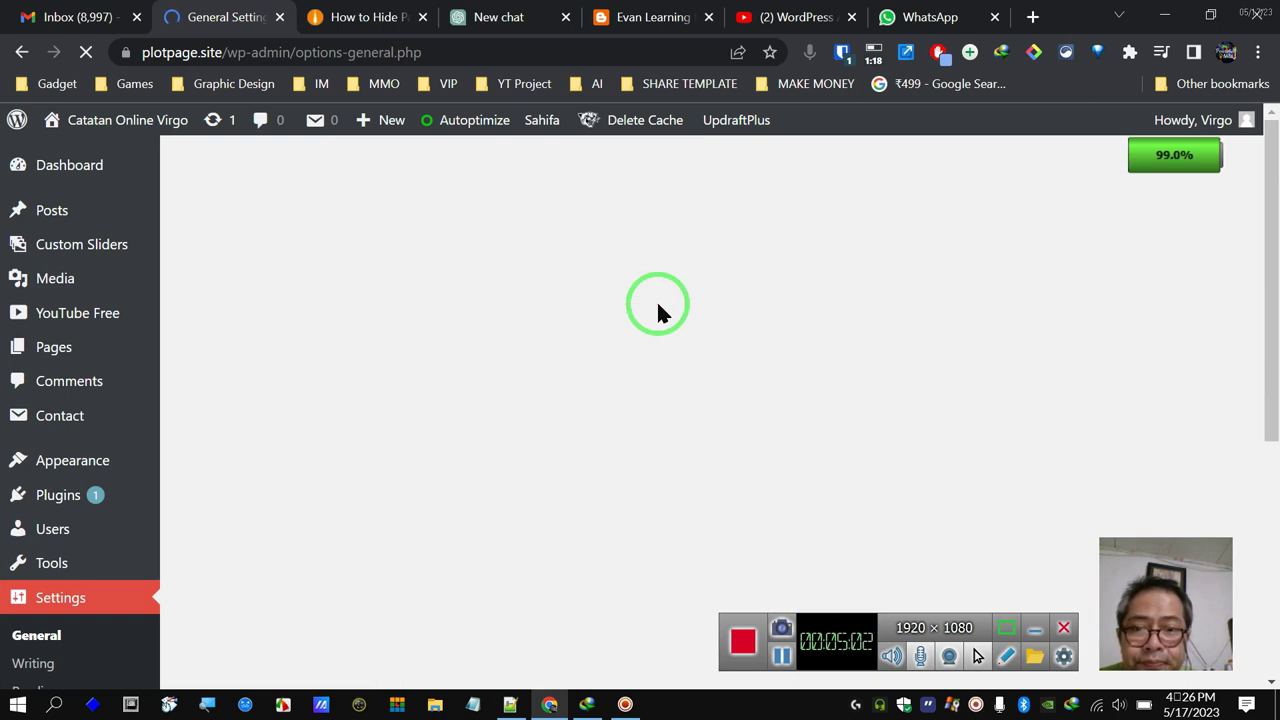
{"action": "scroll", "coordinate": [658, 310], "scroll_direction": "down", "scroll_amount": 5}
{"action": "scroll", "coordinate": [658, 310], "scroll_direction": "down", "scroll_amount": 5}
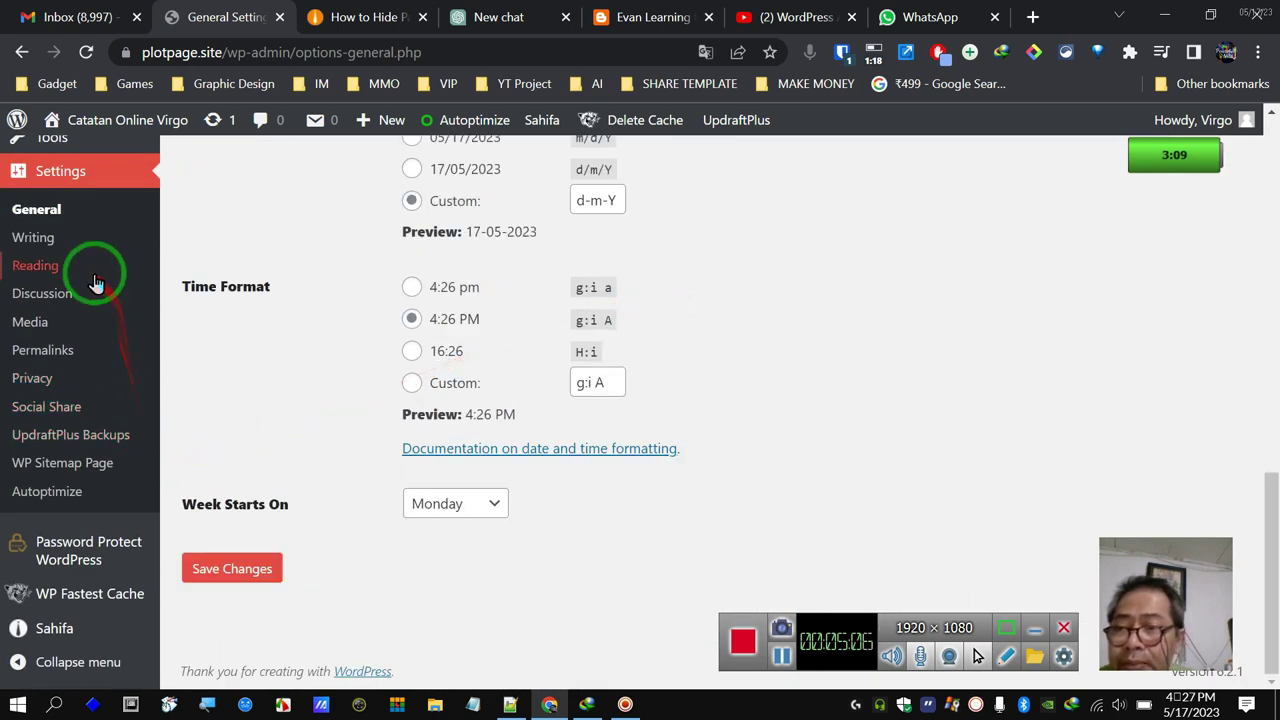
- Open the Reading settings and look through their options
{"action": "left_click", "coordinate": [42, 272]}
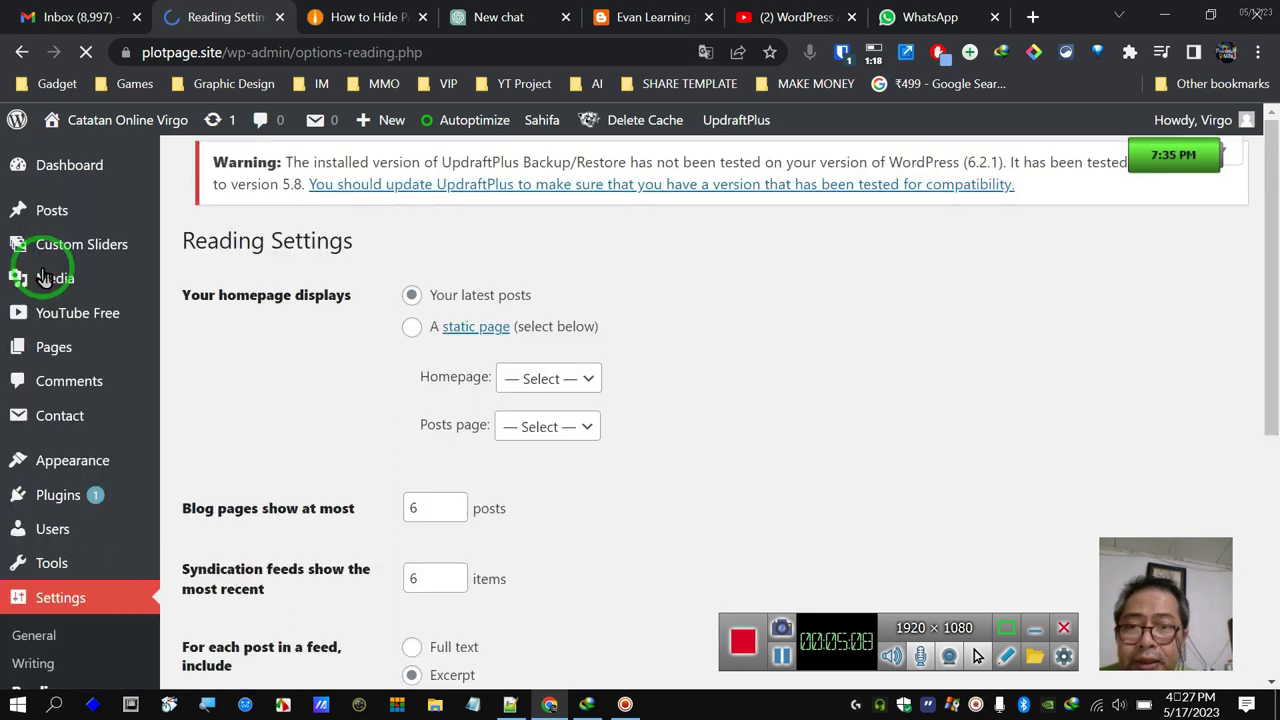
{"action": "scroll", "coordinate": [576, 282], "scroll_direction": "down", "scroll_amount": 4}
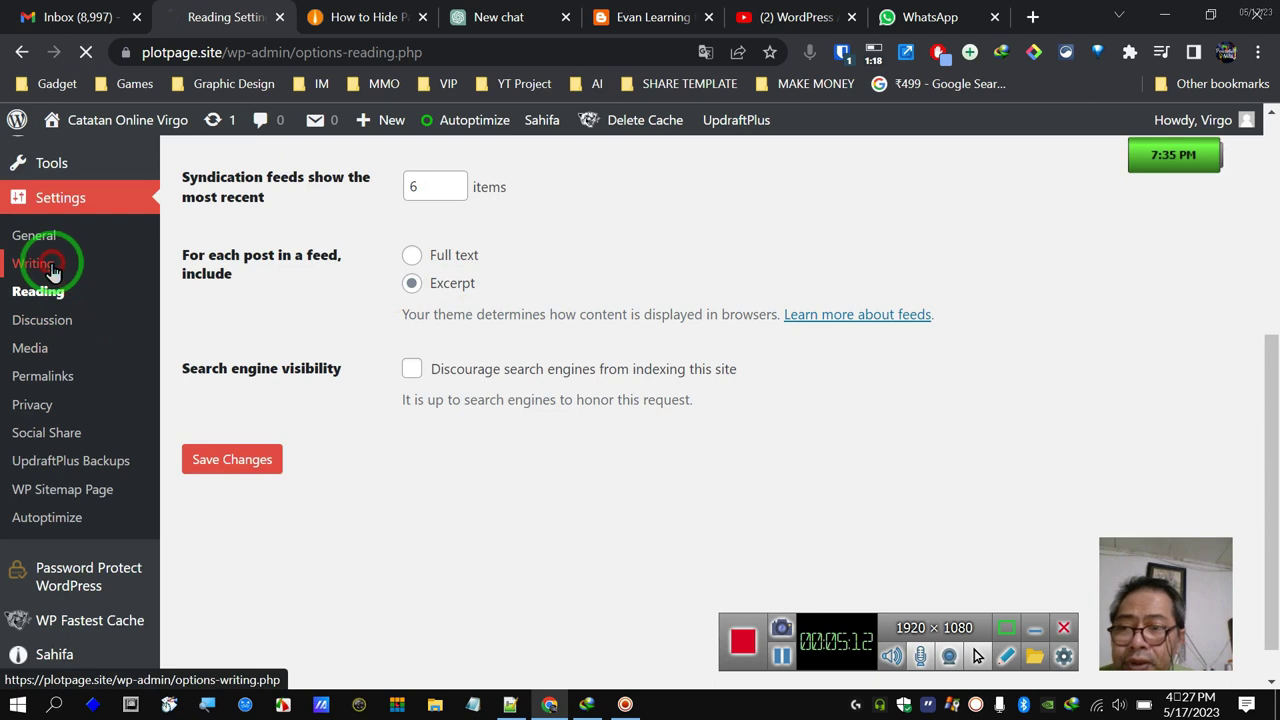
{"action": "scroll", "coordinate": [621, 318], "scroll_direction": "down", "scroll_amount": 5}
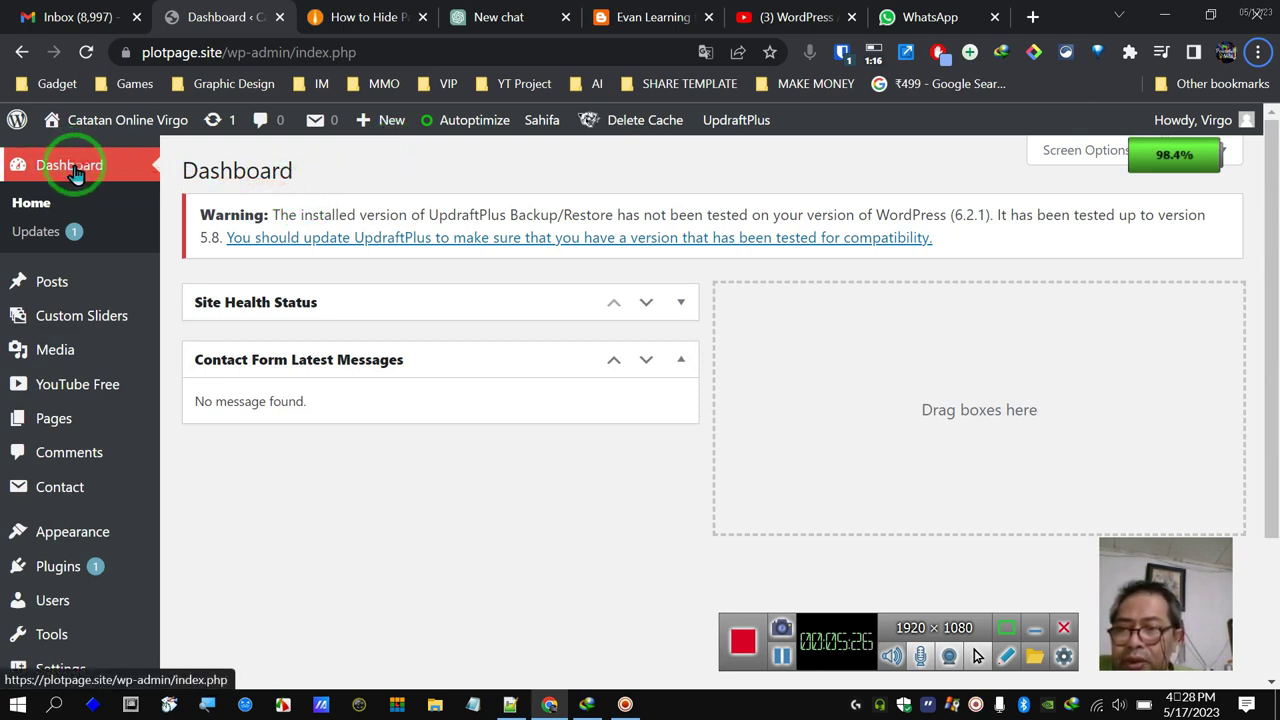
- Open the WordPress user profile page and check the available choices for the publicly displayed name
{"action": "mouse_move", "coordinate": [55, 598]}
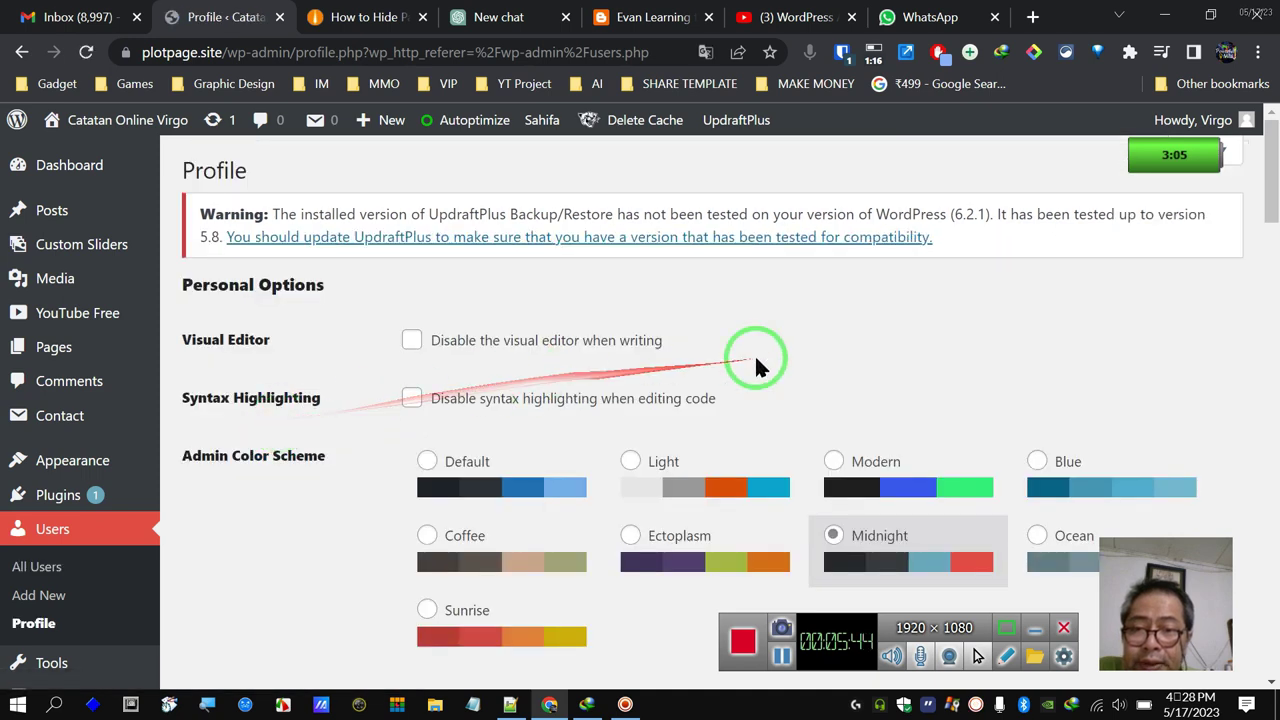
{"action": "scroll", "coordinate": [843, 343], "scroll_direction": "down", "scroll_amount": 5}
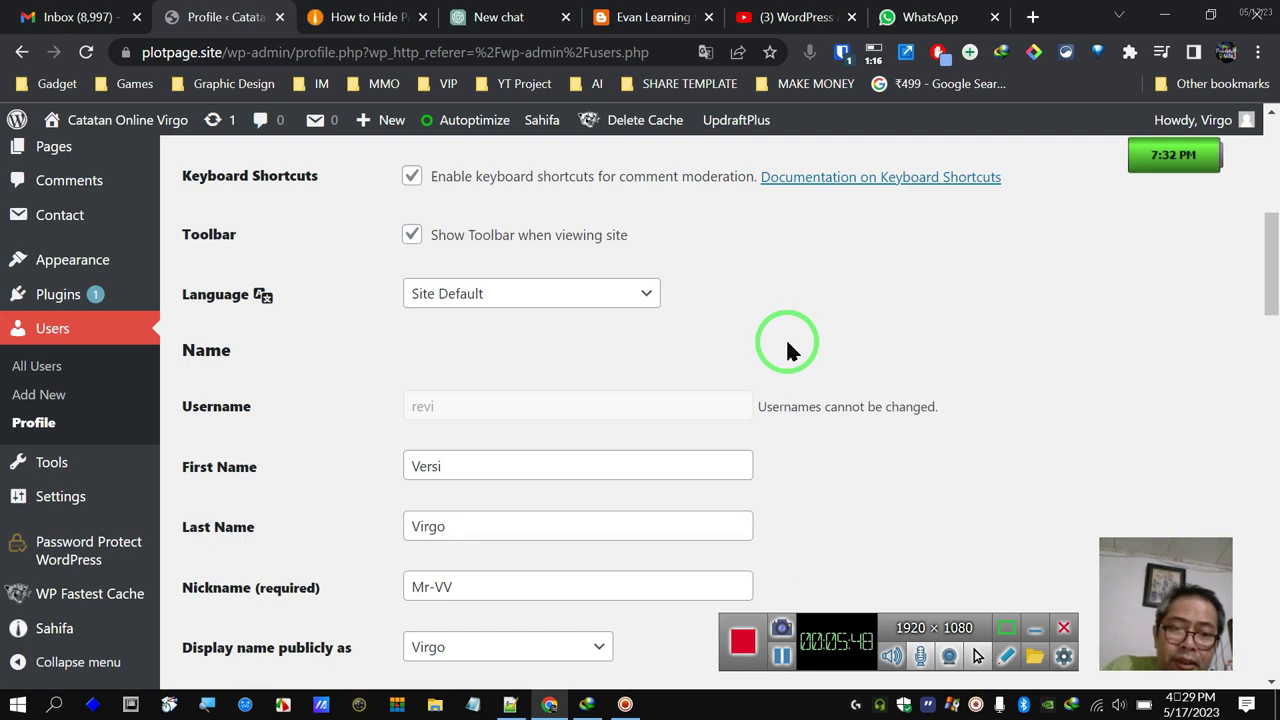
{"action": "scroll", "coordinate": [543, 371], "scroll_direction": "down", "scroll_amount": 2}
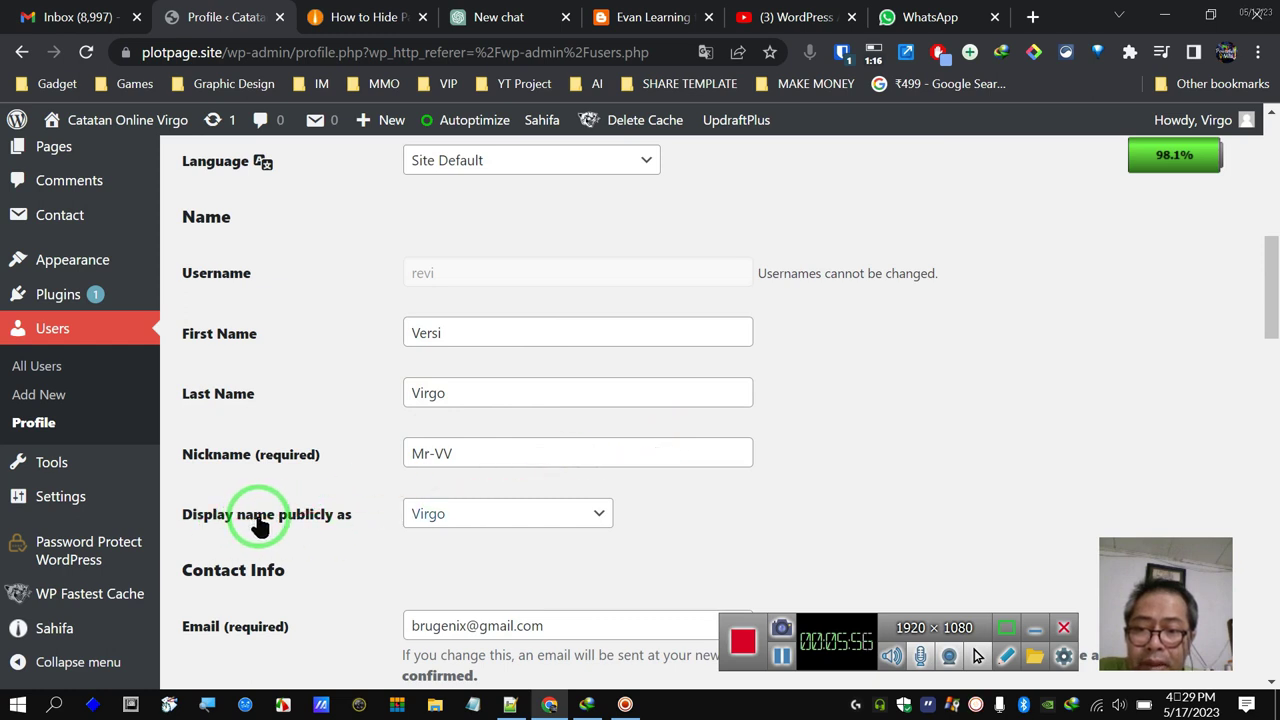
{"action": "left_click", "coordinate": [506, 514]}
{"action": "left_click", "coordinate": [508, 518]}
{"action": "left_click", "coordinate": [508, 518]}
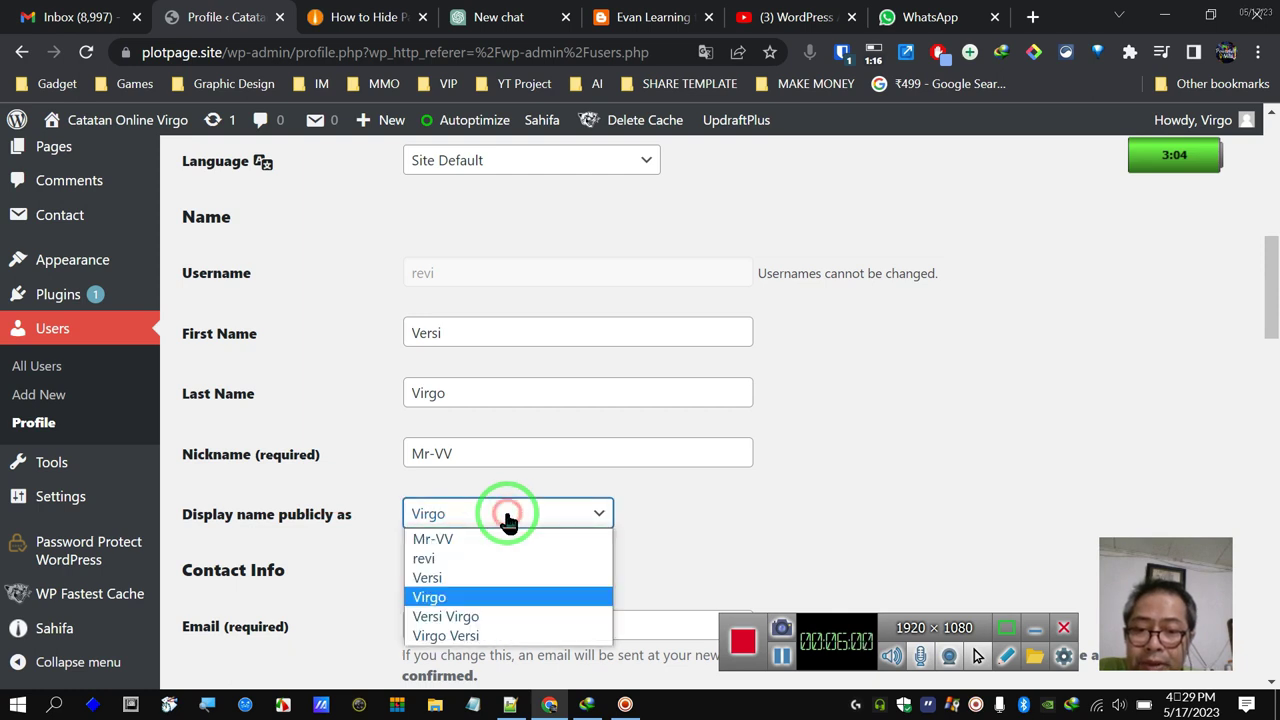
{"action": "left_click", "coordinate": [797, 414]}
- Review the profile's biographical info and picture, and visit the linked Gravatar site before returning to the profile
{"action": "scroll", "coordinate": [807, 407], "scroll_direction": "down", "scroll_amount": 3}
{"action": "scroll", "coordinate": [807, 397], "scroll_direction": "down", "scroll_amount": 2}
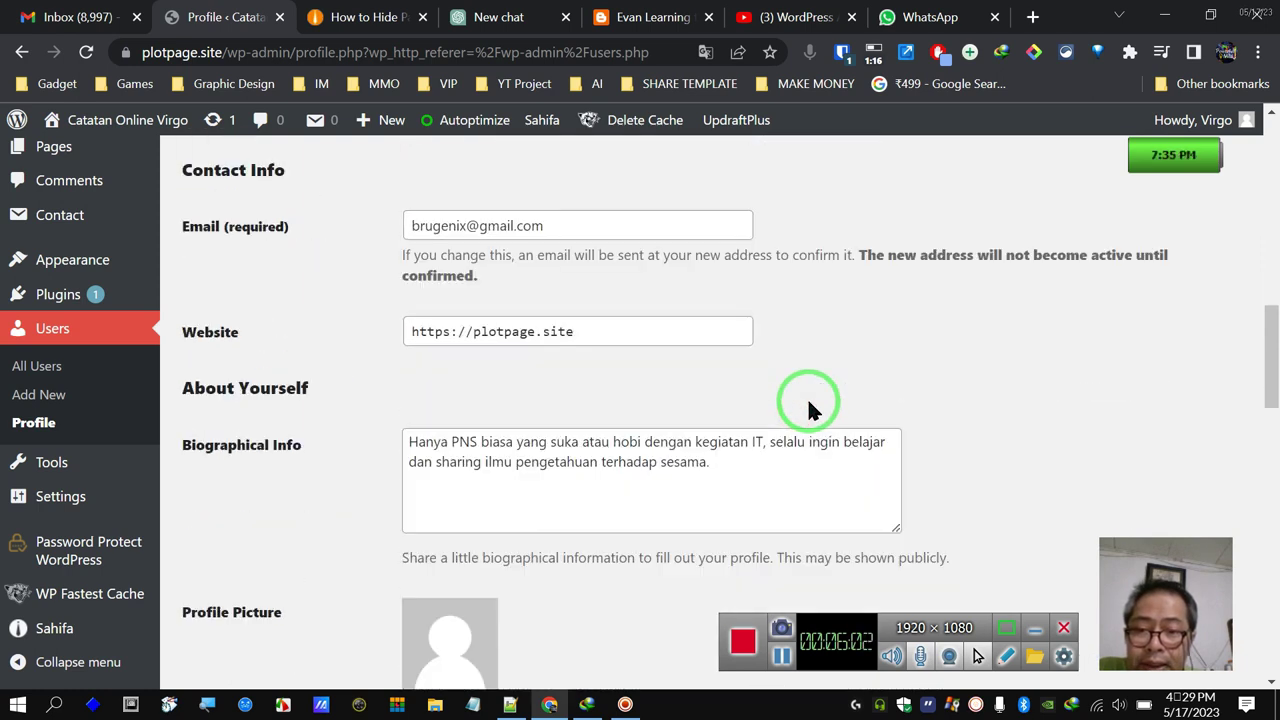
{"action": "scroll", "coordinate": [807, 397], "scroll_direction": "down", "scroll_amount": 3}
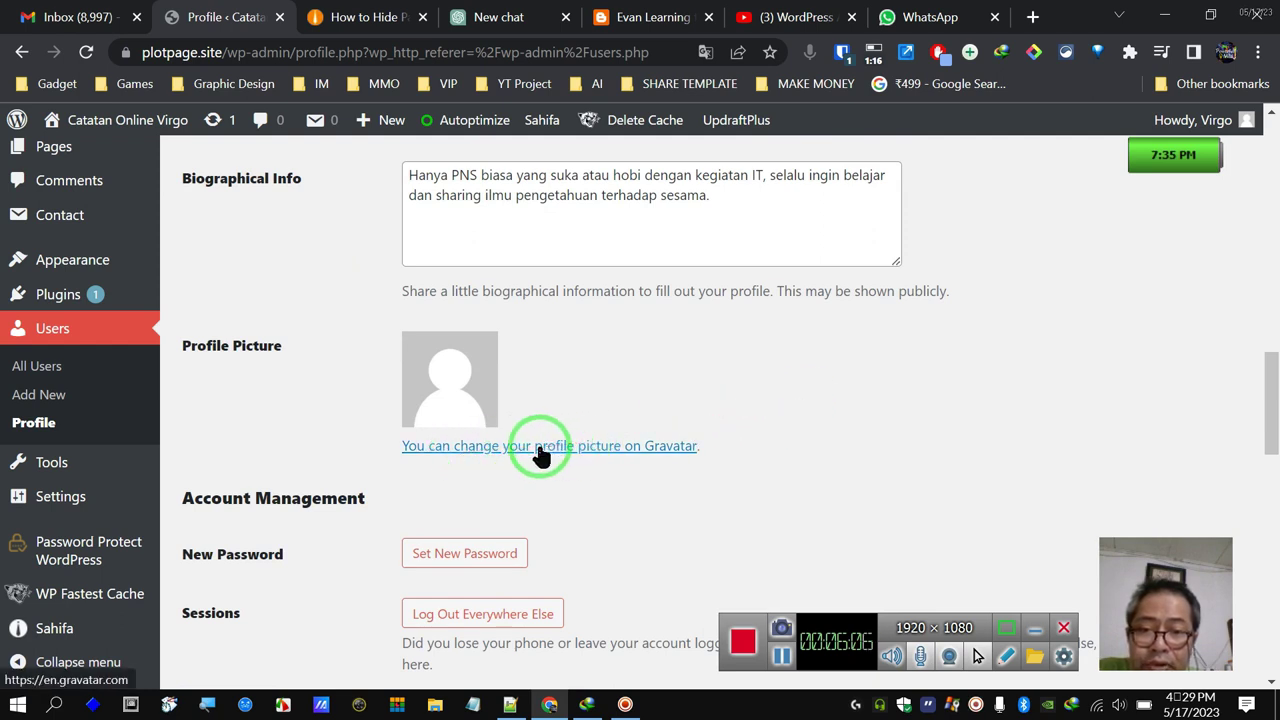
{"action": "left_click", "coordinate": [465, 385]}
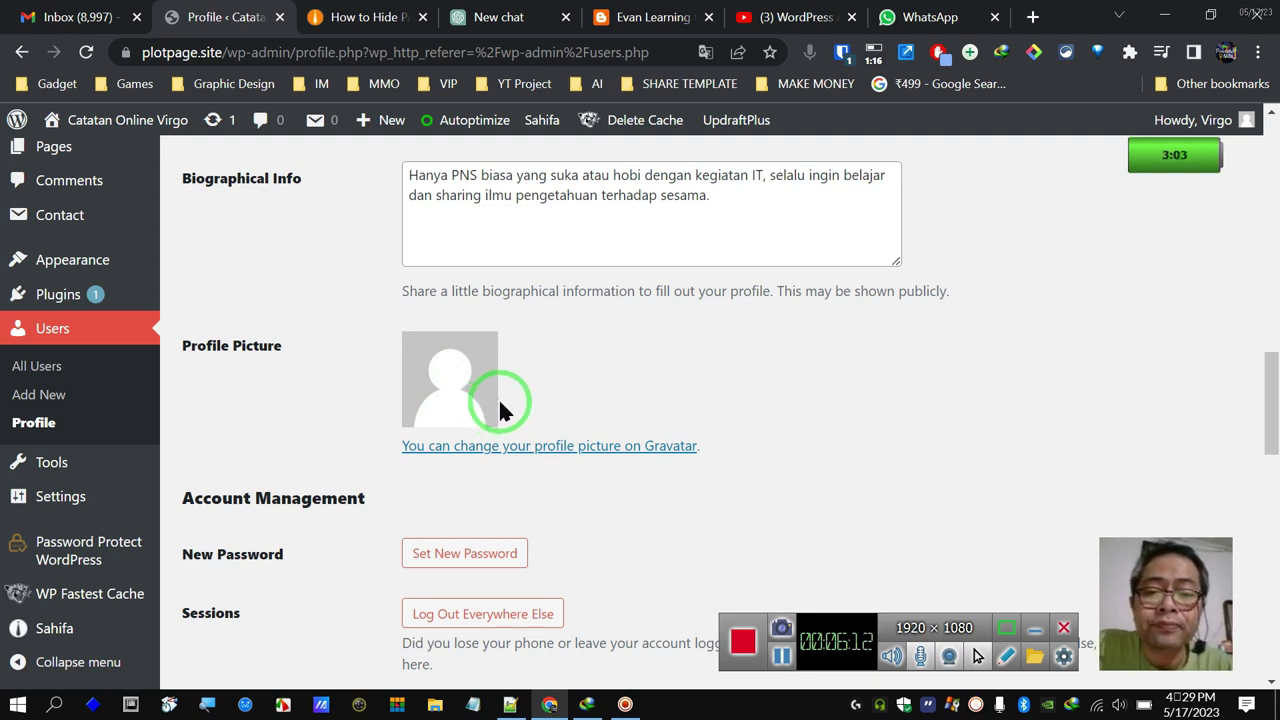
{"action": "left_click", "coordinate": [602, 450]}
{"action": "left_click", "coordinate": [602, 450]}
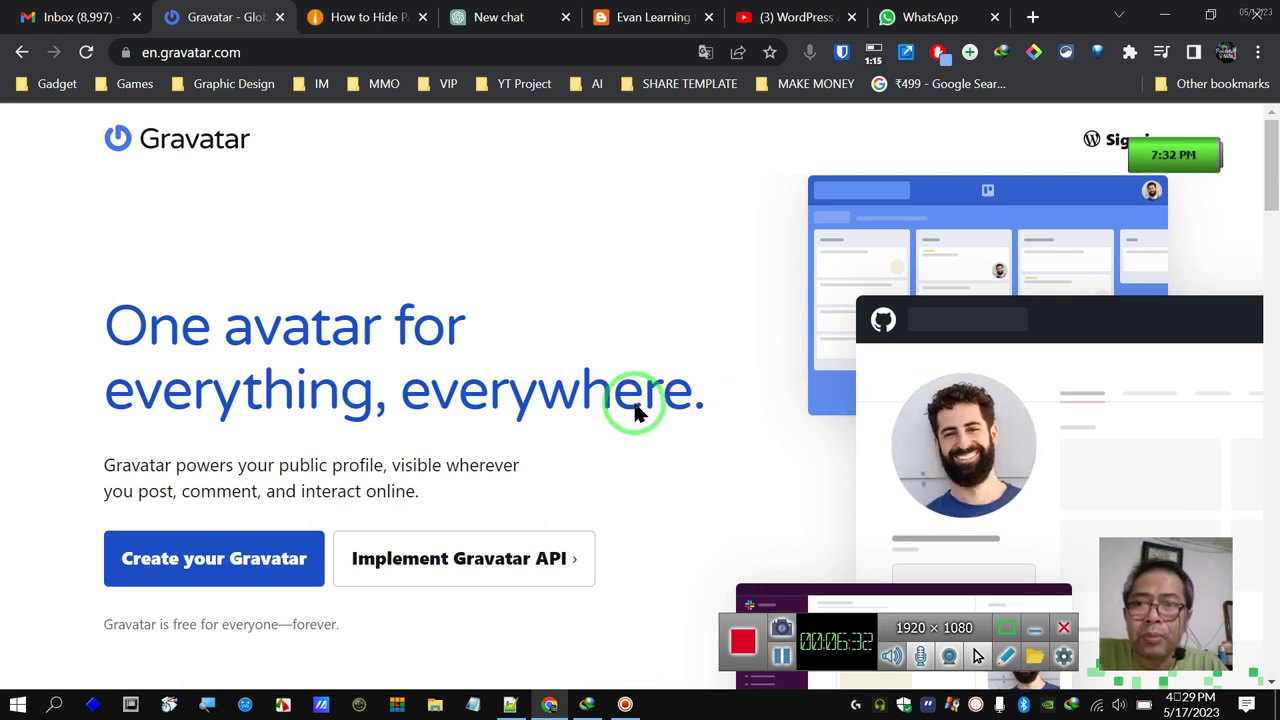
{"action": "left_click", "coordinate": [17, 52]}
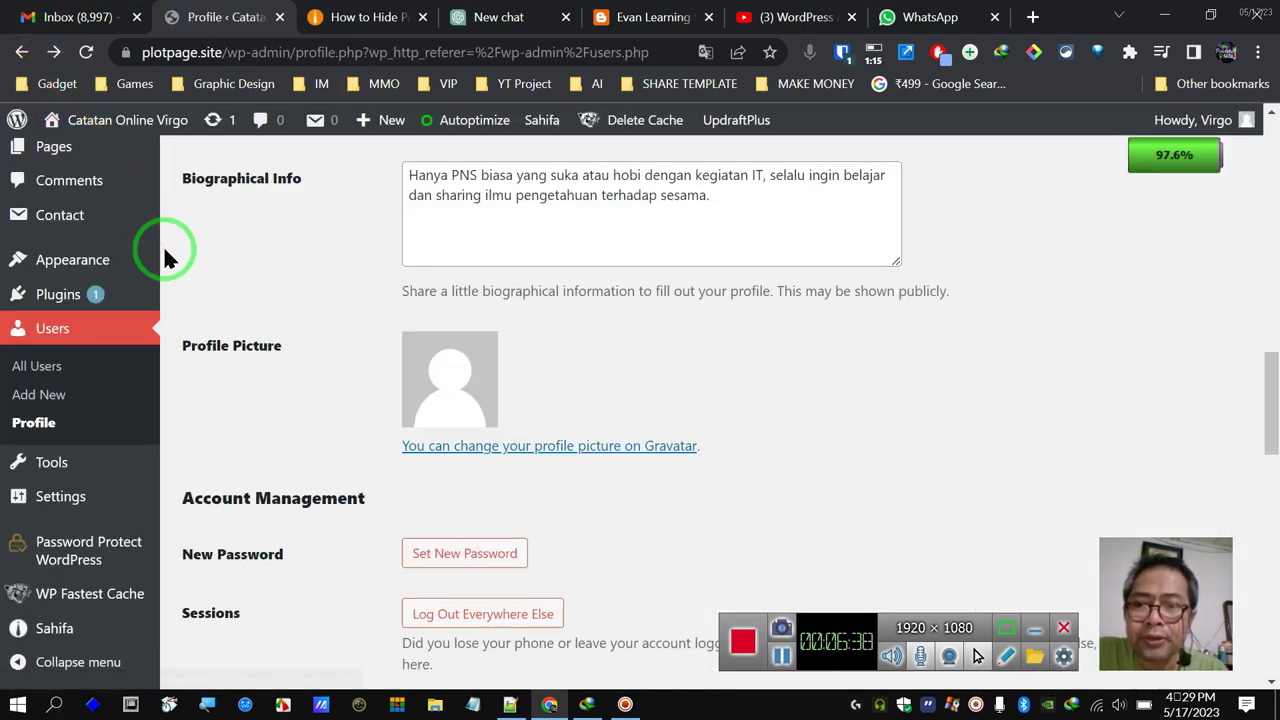
- Look through the remaining profile options, down to the cover image and custom author widget
{"action": "mouse_move", "coordinate": [115, 497]}
{"action": "scroll", "coordinate": [115, 497], "scroll_direction": "down", "scroll_amount": 2}
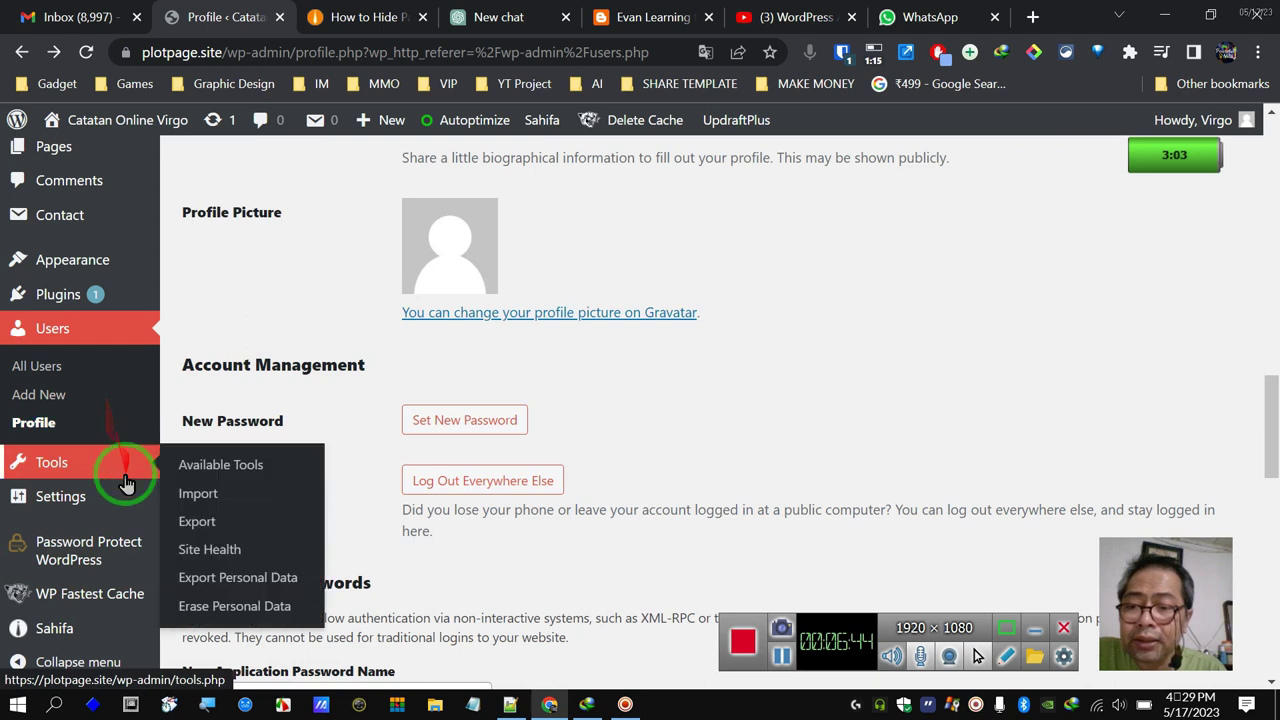
{"action": "scroll", "coordinate": [811, 340], "scroll_direction": "down", "scroll_amount": 6}
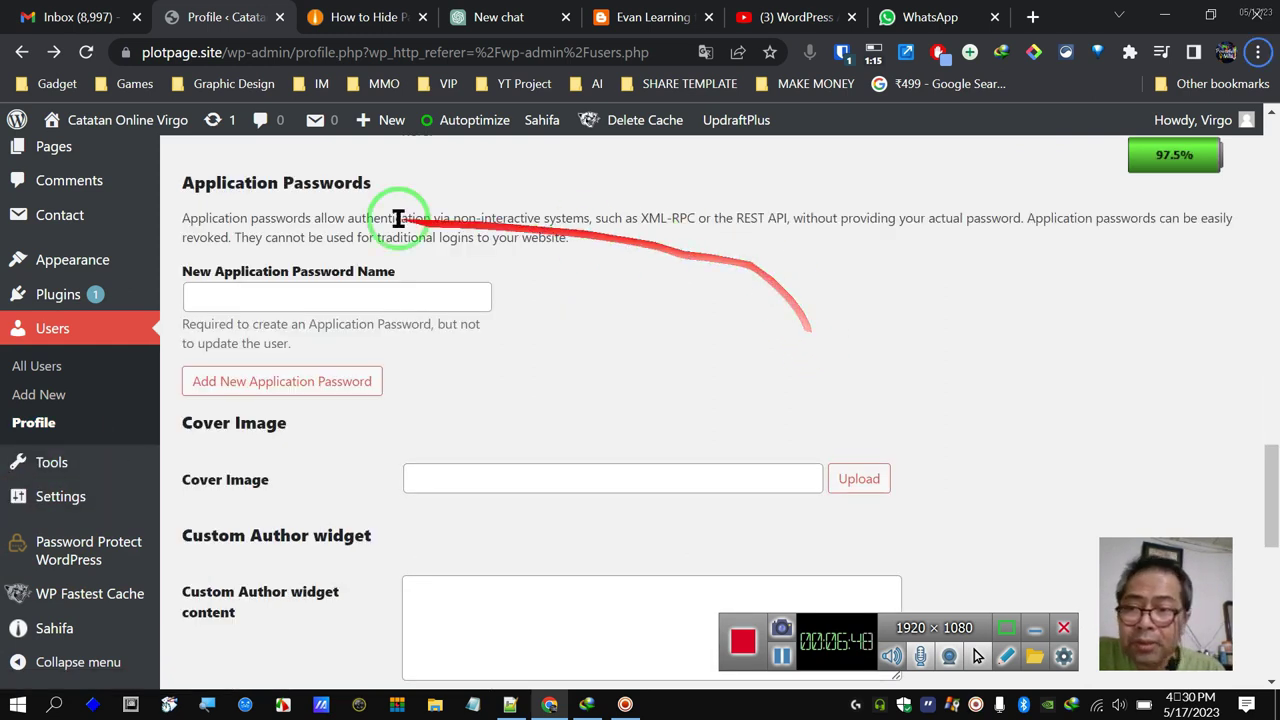
- Go from the installed plugins to adding a new plugin and search the plugin directory for "avatar"
{"action": "mouse_move", "coordinate": [53, 305]}
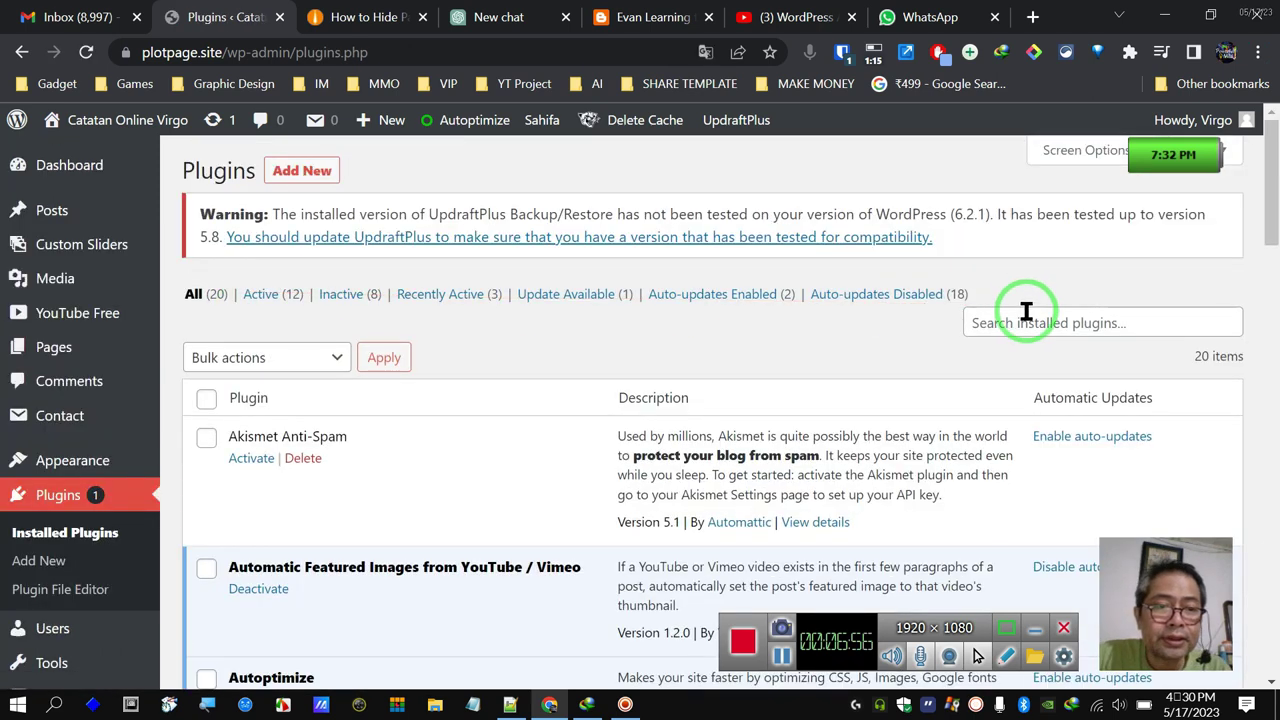
{"action": "mouse_move", "coordinate": [1023, 320]}
{"action": "left_mouse_down"}
{"action": "mouse_move", "coordinate": [400, 277]}
{"action": "mouse_move", "coordinate": [900, 329]}
{"action": "mouse_move", "coordinate": [1120, 328]}
{"action": "mouse_move", "coordinate": [543, 323]}
{"action": "mouse_move", "coordinate": [257, 370]}
{"action": "mouse_move", "coordinate": [306, 394]}
{"action": "mouse_move", "coordinate": [465, 397]}
{"action": "mouse_move", "coordinate": [434, 360]}
{"action": "mouse_move", "coordinate": [486, 374]}
{"action": "mouse_move", "coordinate": [585, 365]}
{"action": "left_mouse_up"}
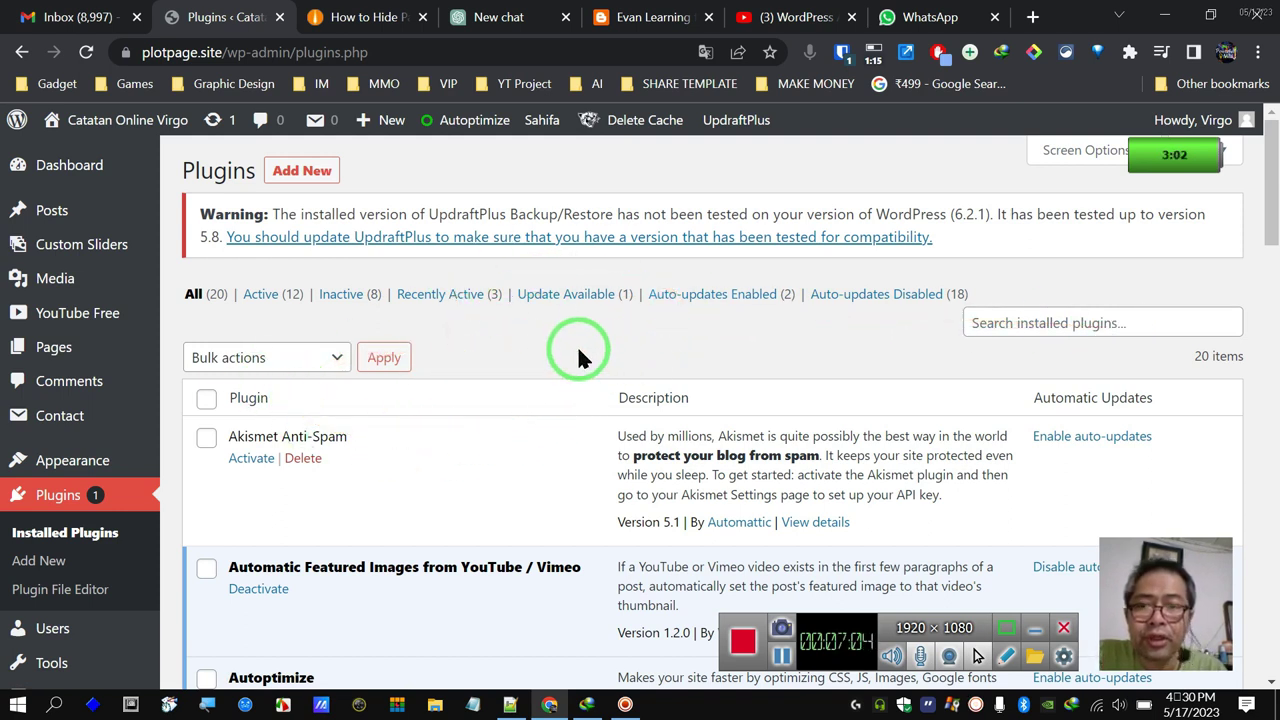
{"action": "mouse_move", "coordinate": [577, 355]}
{"action": "left_mouse_down"}
{"action": "mouse_move", "coordinate": [586, 329]}
{"action": "mouse_move", "coordinate": [766, 214]}
{"action": "mouse_move", "coordinate": [323, 172]}
{"action": "left_mouse_up"}
{"action": "left_click", "coordinate": [305, 172]}
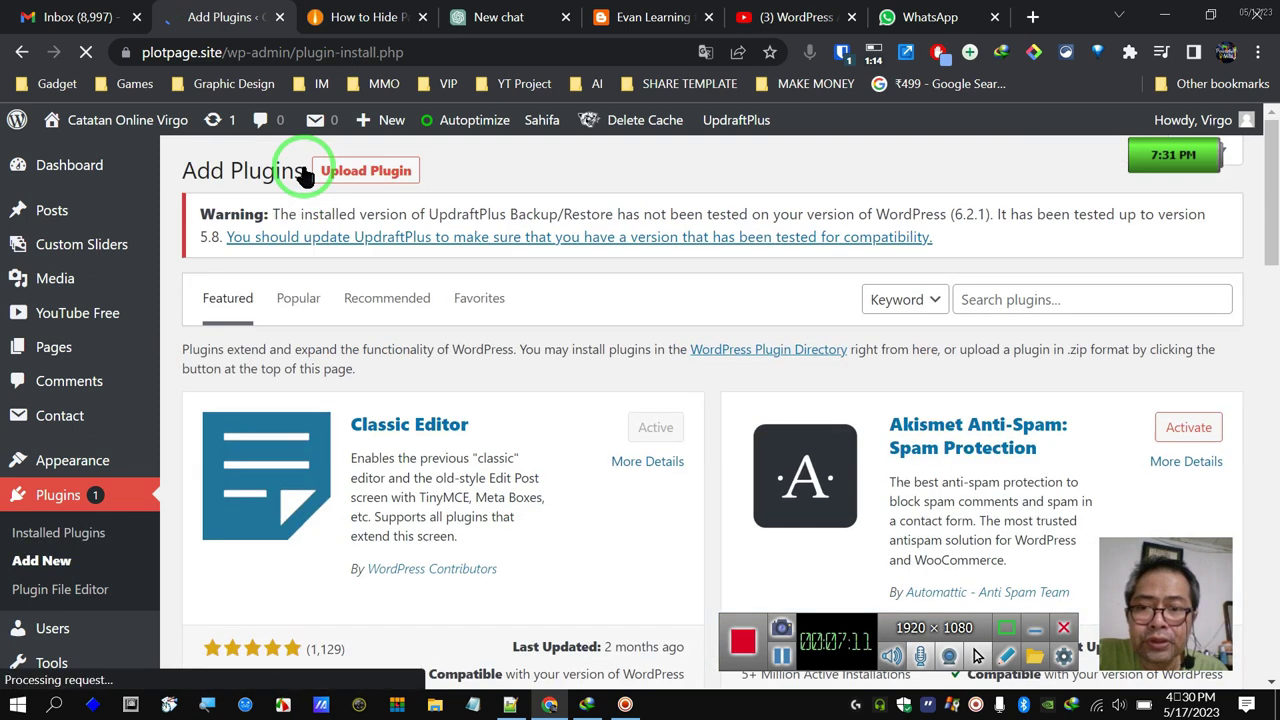
{"action": "mouse_move", "coordinate": [340, 165]}
{"action": "left_mouse_down"}
{"action": "mouse_move", "coordinate": [823, 306]}
{"action": "mouse_move", "coordinate": [1027, 300]}
{"action": "left_mouse_up"}
{"action": "left_click", "coordinate": [1027, 300]}
{"action": "type", "text": "a"}
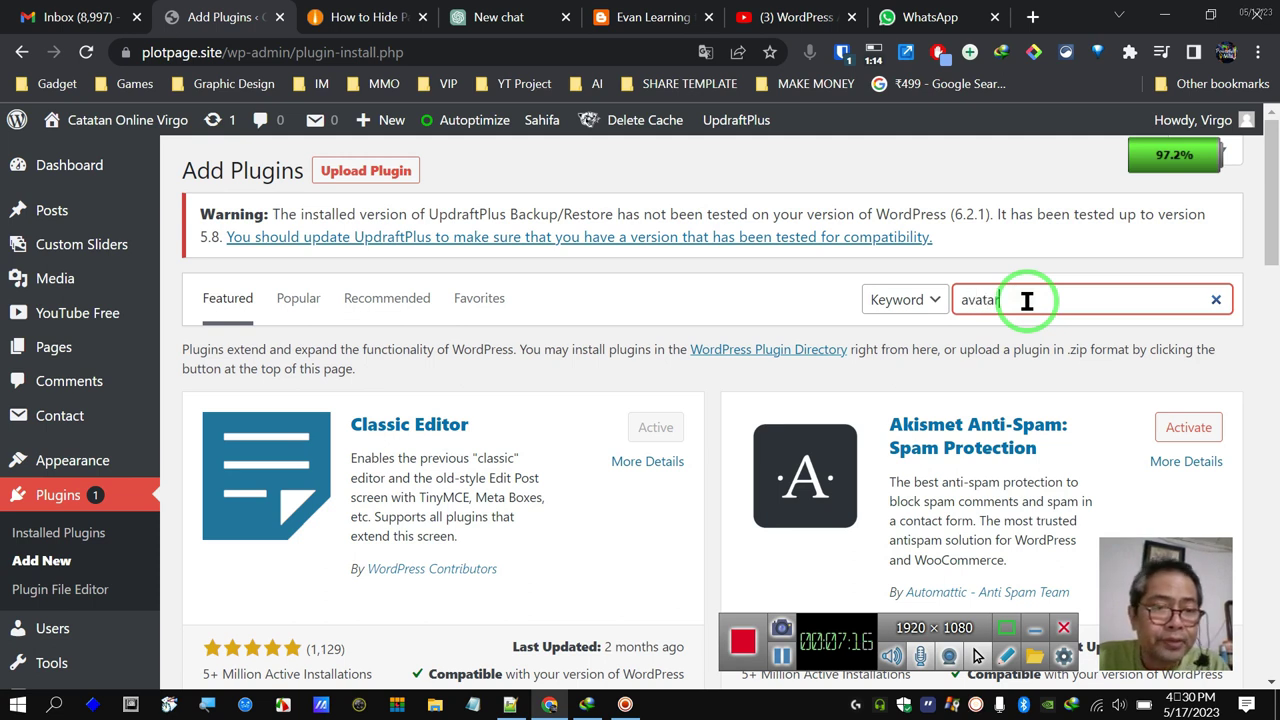
{"action": "type", "text": "vatar"}
{"action": "mouse_move", "coordinate": [1011, 300]}
{"action": "left_mouse_down"}
{"action": "mouse_move", "coordinate": [729, 429]}
{"action": "mouse_move", "coordinate": [814, 372]}
{"action": "left_mouse_up"}
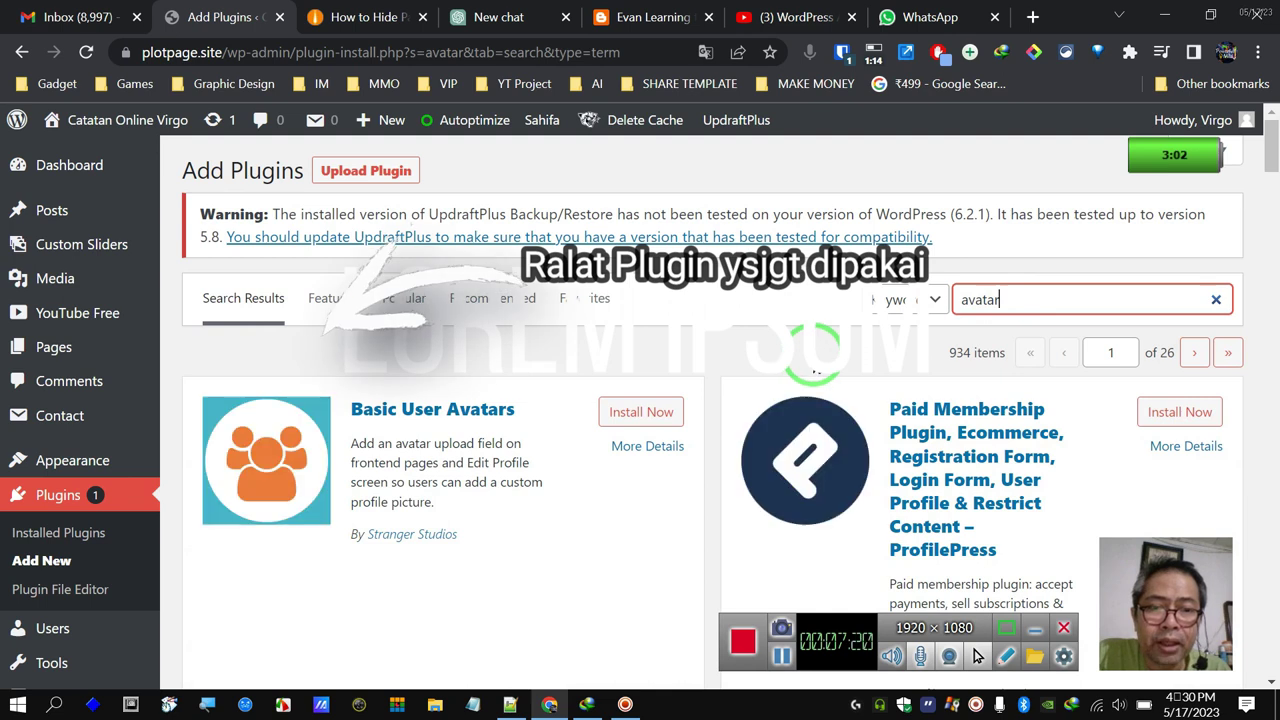
- Install and activate the Simple Local Avatars plugin by 10up from the search results
{"action": "scroll", "coordinate": [986, 319], "scroll_direction": "down", "scroll_amount": 2}
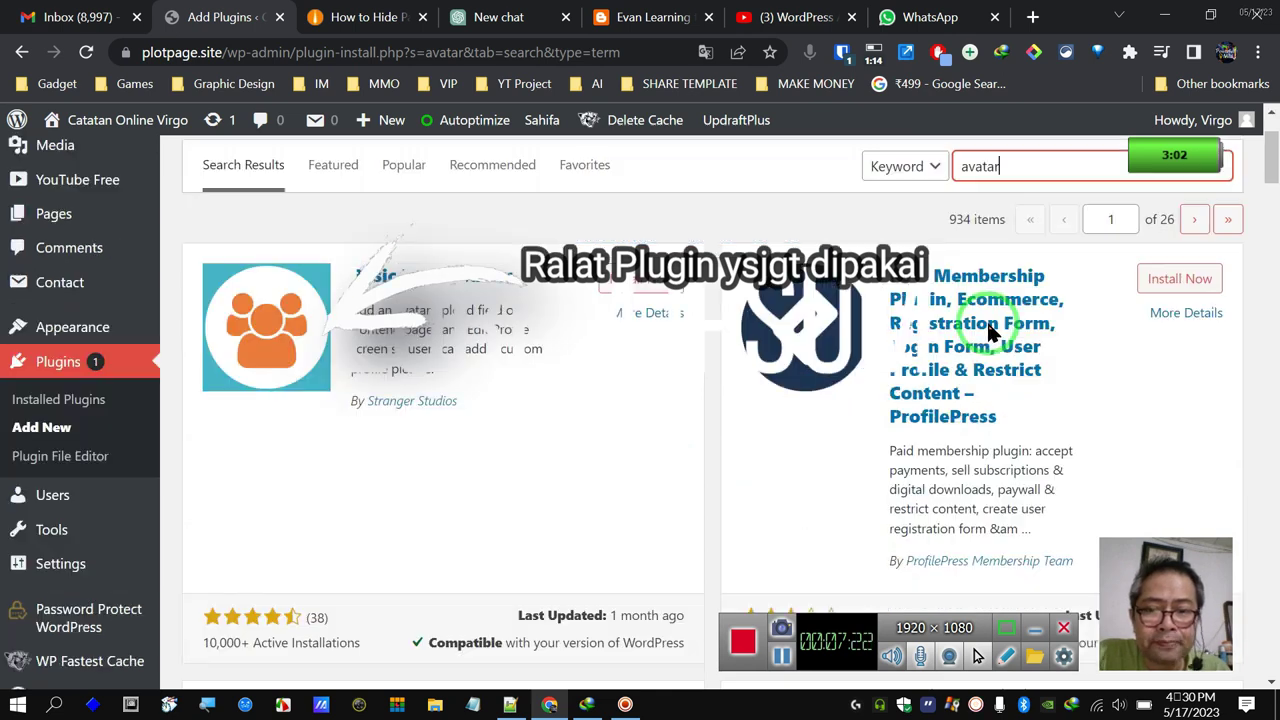
{"action": "scroll", "coordinate": [988, 333], "scroll_direction": "down", "scroll_amount": 4}
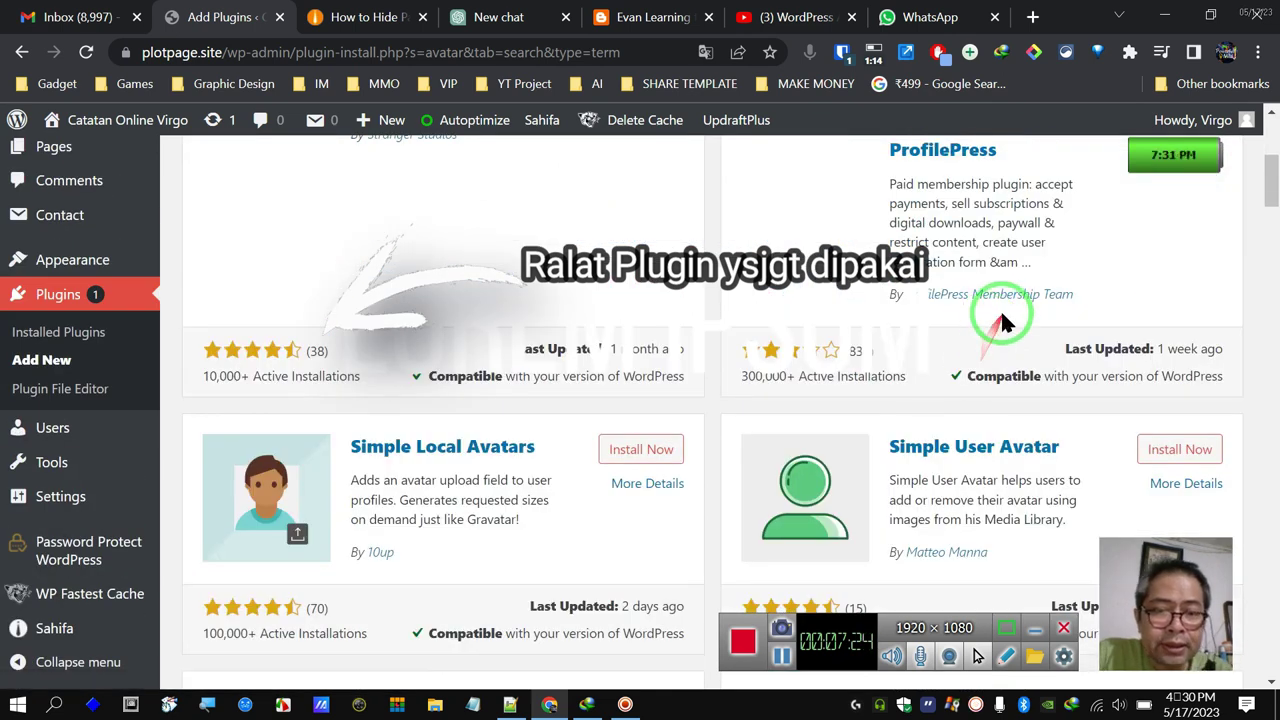
{"action": "scroll", "coordinate": [1003, 318], "scroll_direction": "down", "scroll_amount": 2}
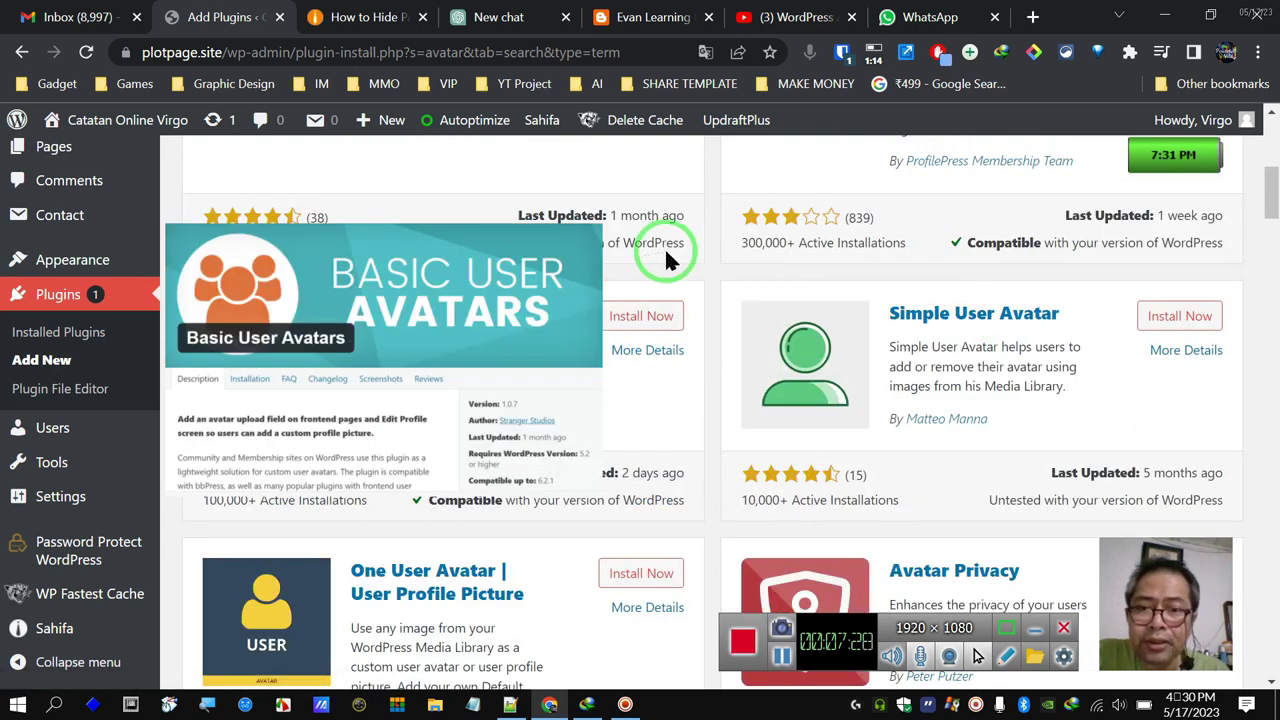
{"action": "left_click_drag", "start_coordinate": [660, 234], "coordinate": [617, 269]}
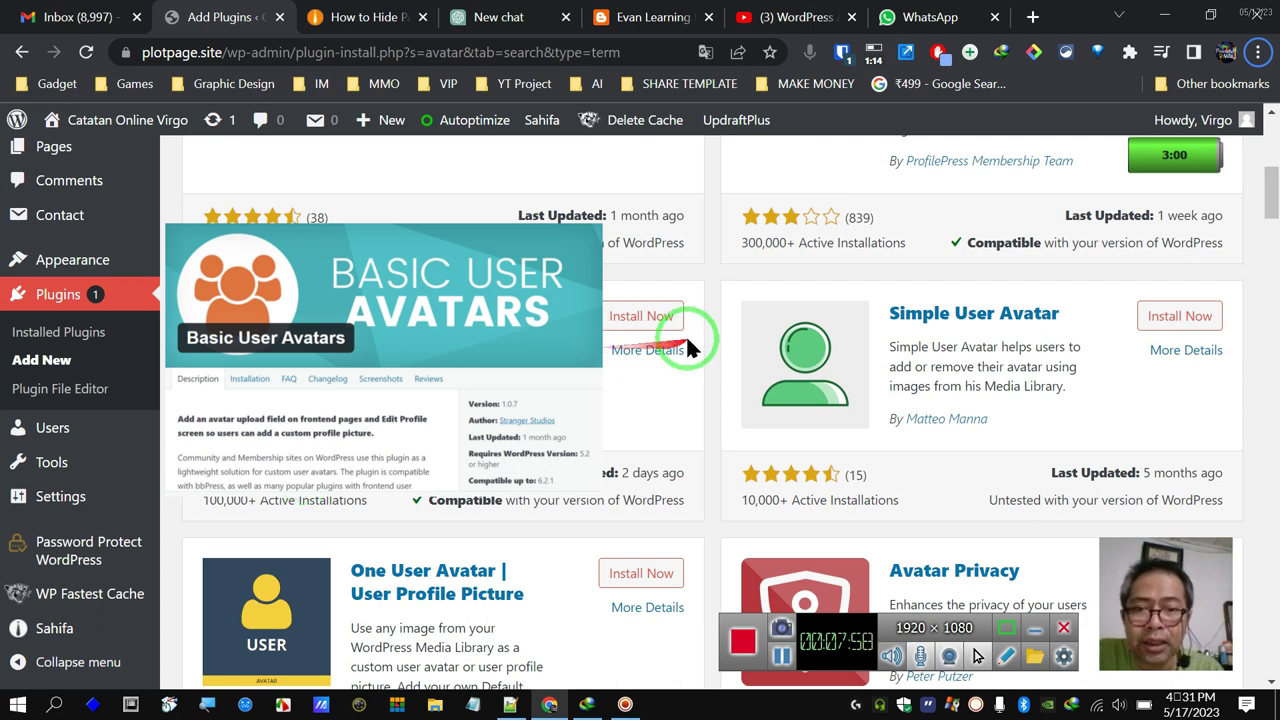
{"action": "left_click", "coordinate": [630, 322]}
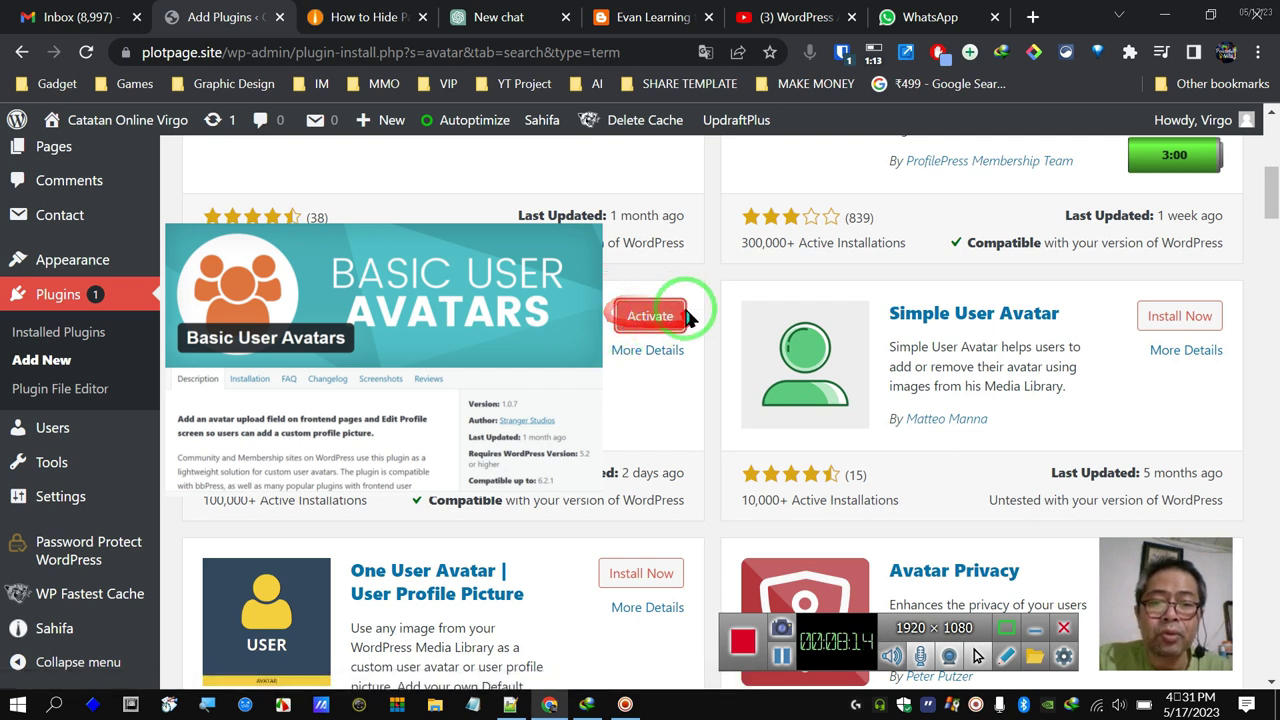
{"action": "left_click", "coordinate": [651, 320]}
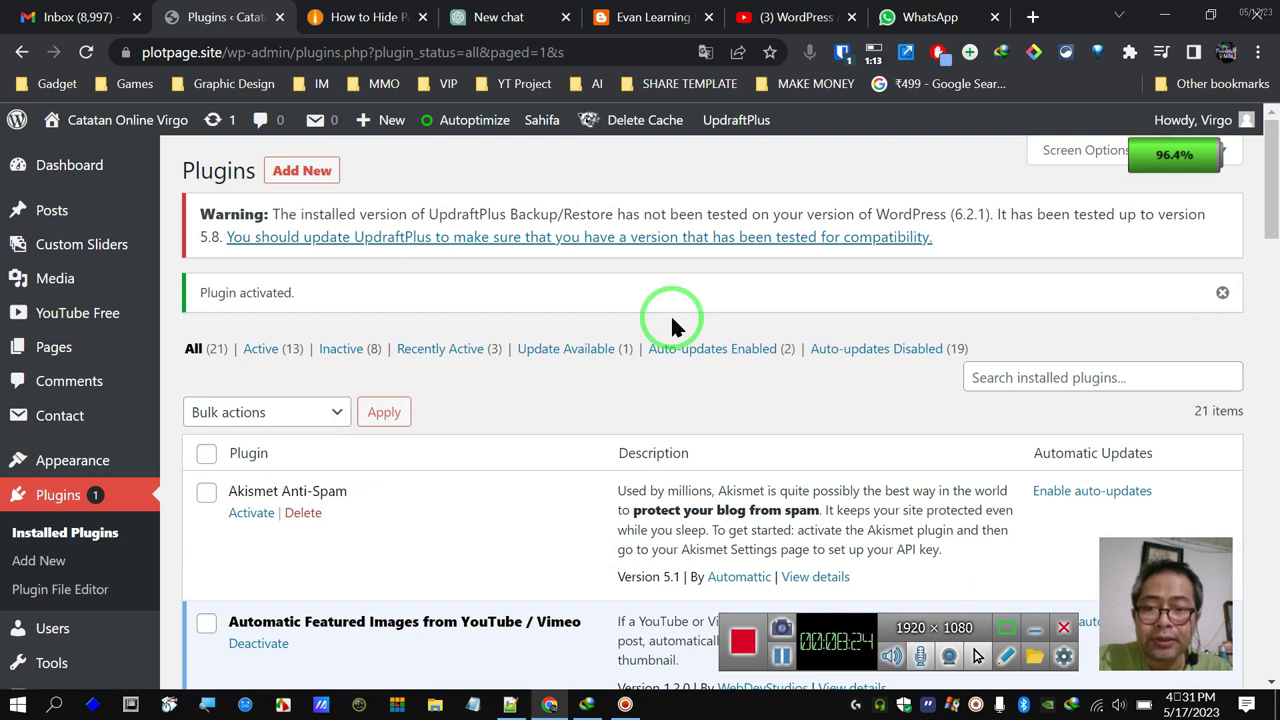
- Find Simple Local Avatars among the installed plugins and open its settings
{"action": "scroll", "coordinate": [493, 368], "scroll_direction": "down", "scroll_amount": 10}
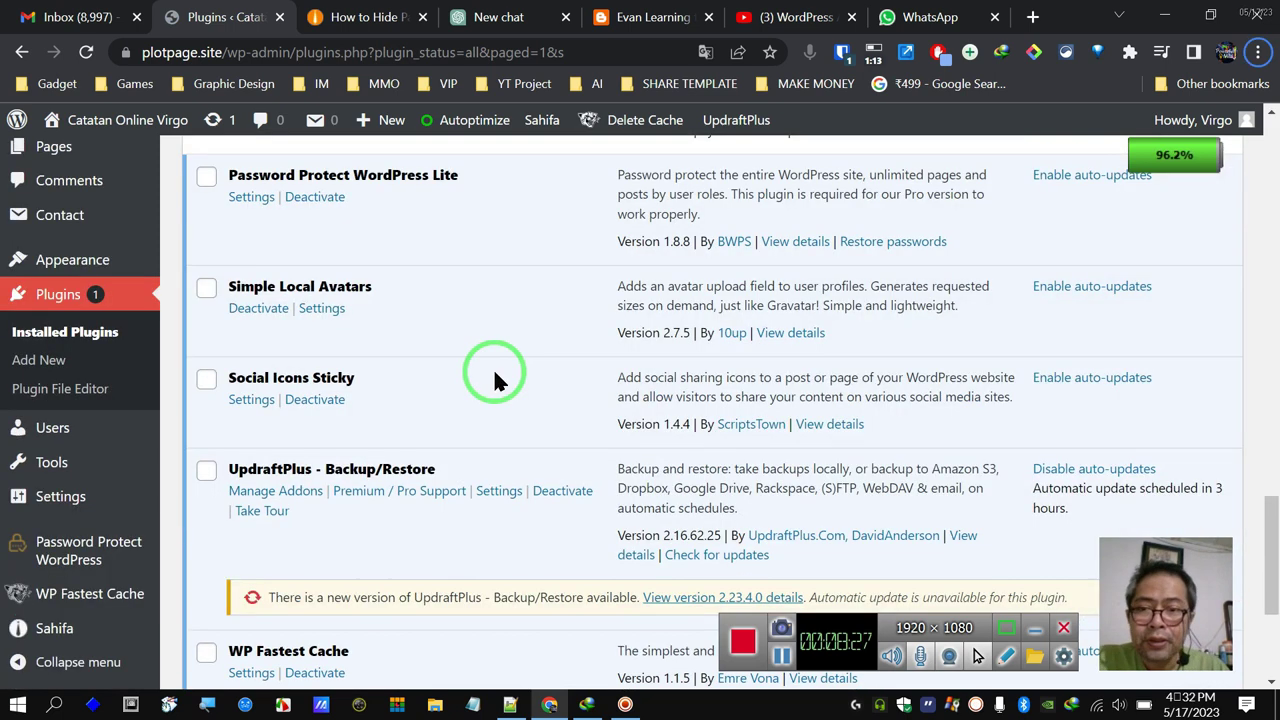
{"action": "left_click_drag", "start_coordinate": [493, 368], "coordinate": [147, 258]}
{"action": "mouse_move", "coordinate": [432, 212]}
{"action": "left_mouse_down"}
{"action": "mouse_move", "coordinate": [430, 228]}
{"action": "mouse_move", "coordinate": [530, 300]}
{"action": "left_mouse_up"}
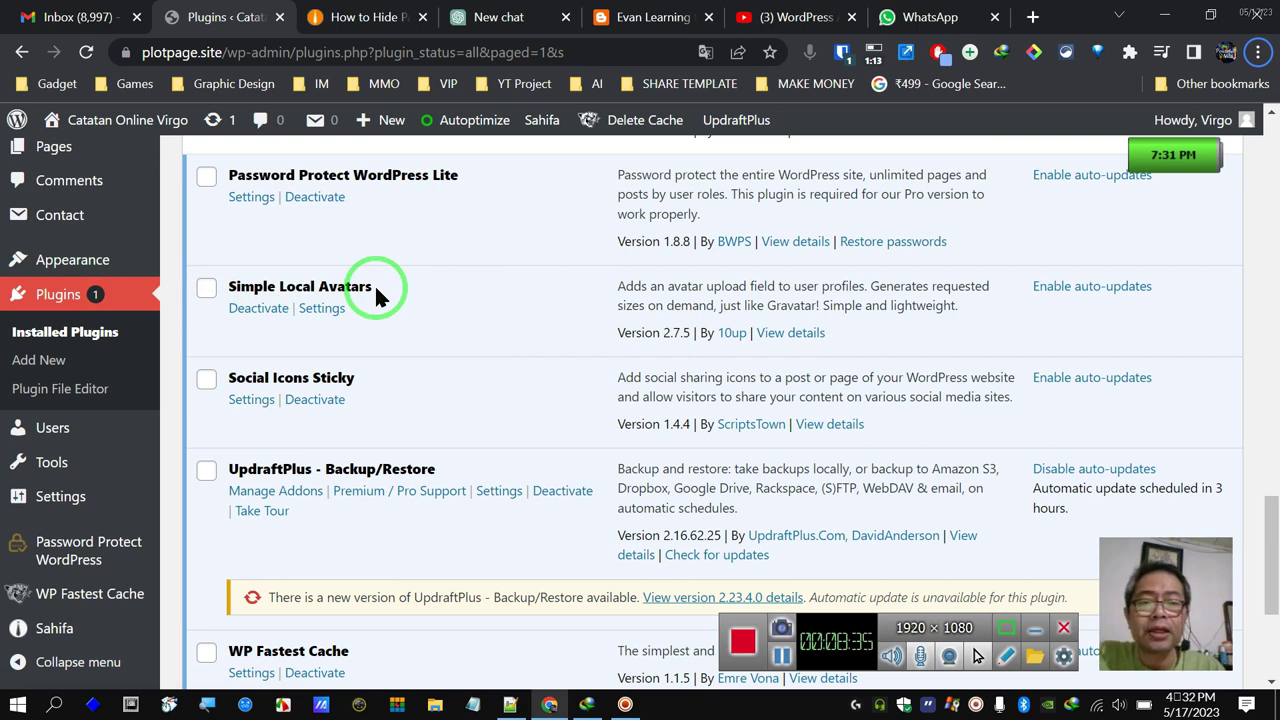
{"action": "left_click", "coordinate": [320, 310]}
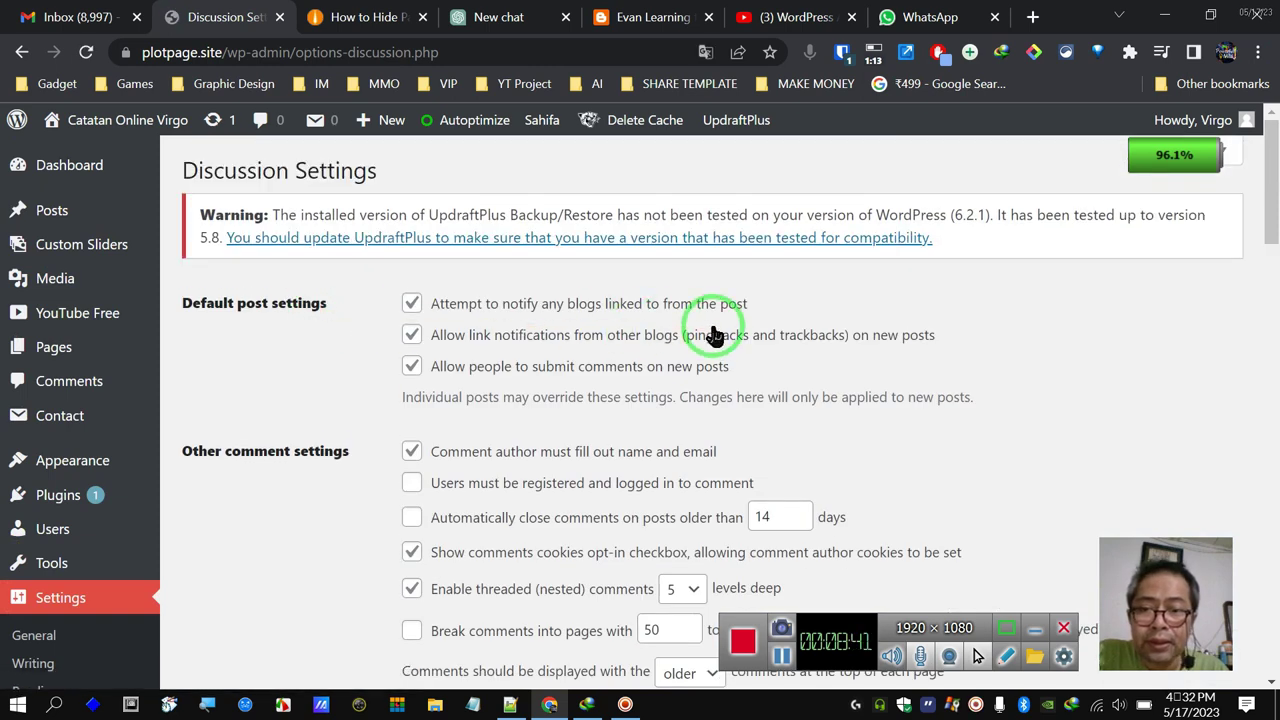
- Examine the Discussion settings down to the default avatar choices and the local avatar options
{"action": "scroll", "coordinate": [714, 337], "scroll_direction": "down", "scroll_amount": 2}
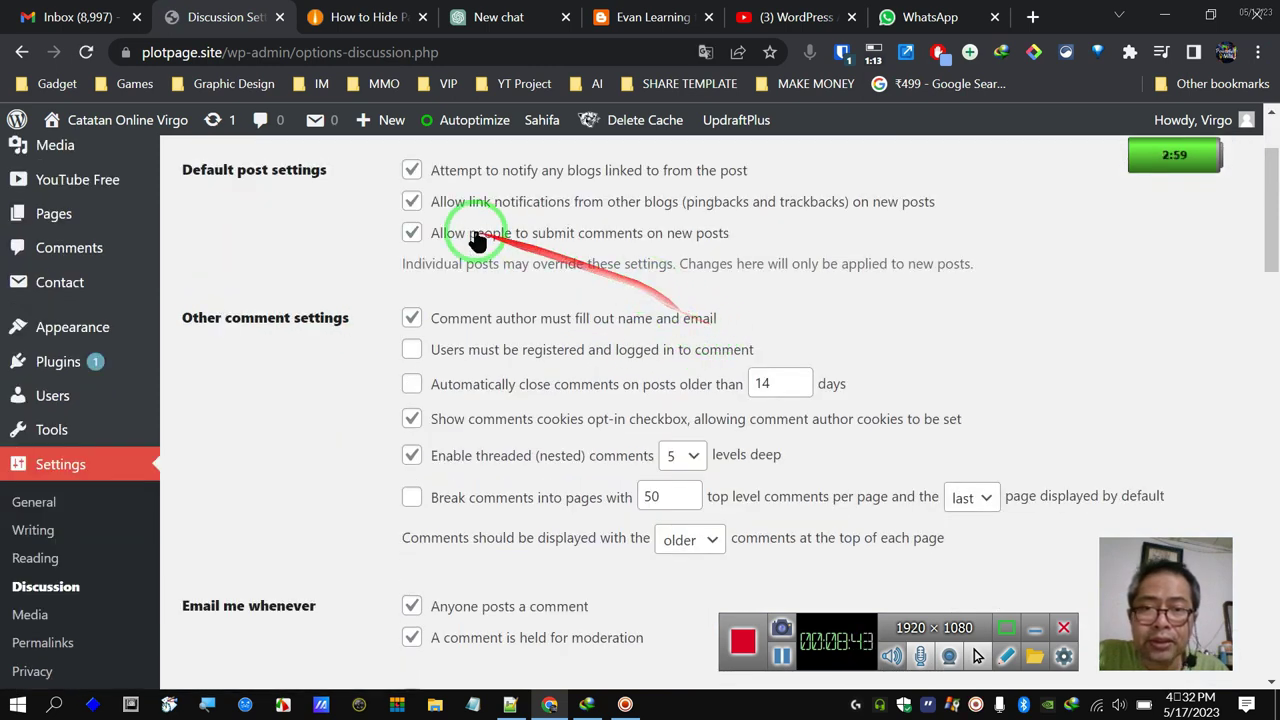
{"action": "scroll", "coordinate": [776, 255], "scroll_direction": "up", "scroll_amount": 2}
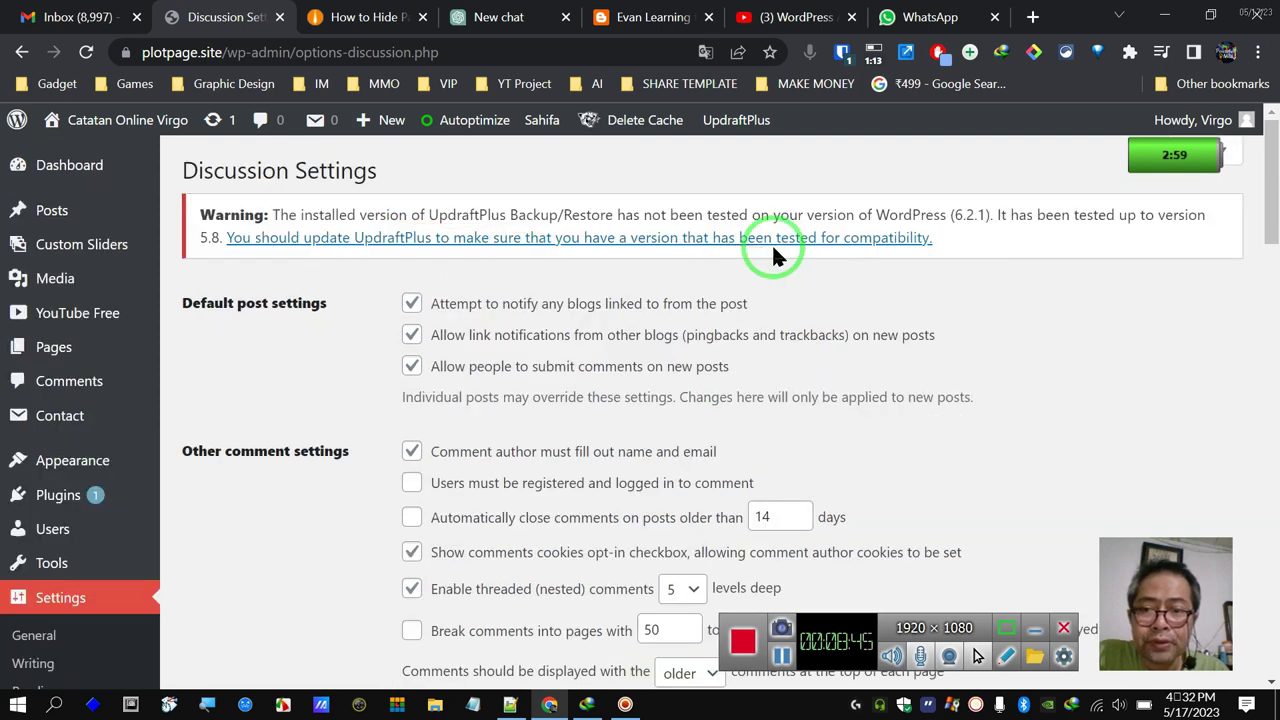
{"action": "scroll", "coordinate": [774, 252], "scroll_direction": "down", "scroll_amount": 2}
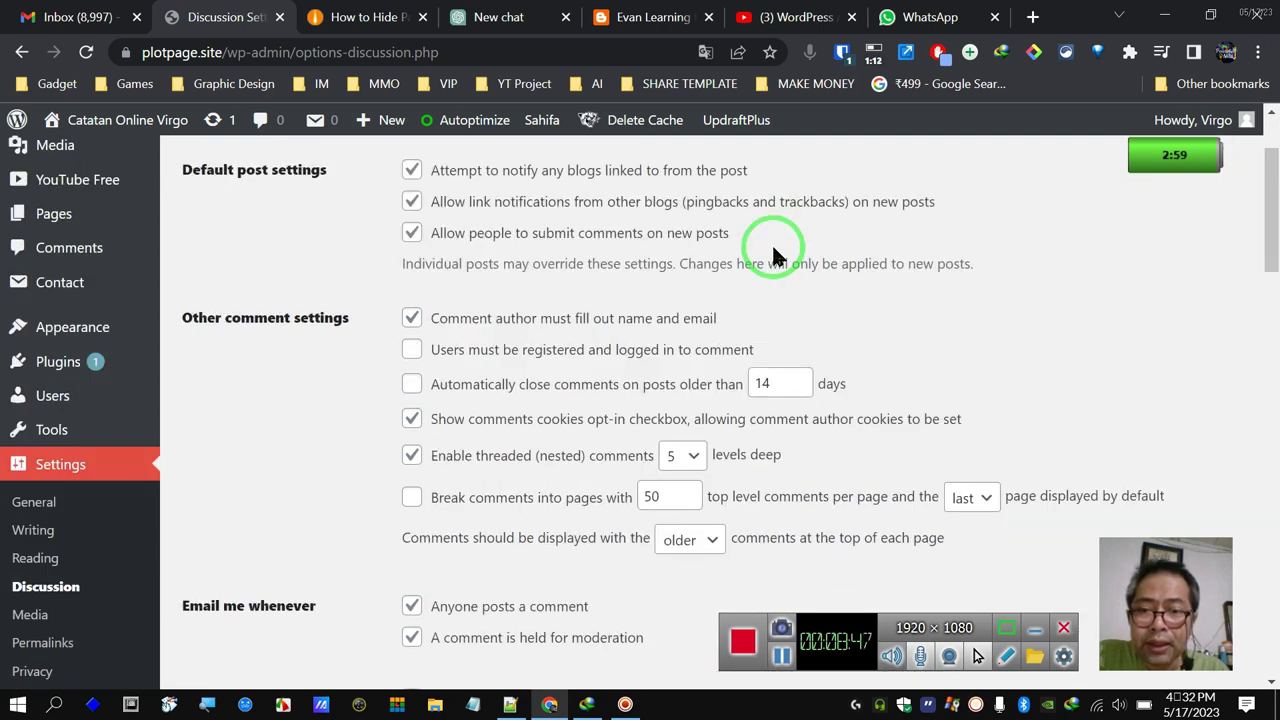
{"action": "scroll", "coordinate": [773, 250], "scroll_direction": "down", "scroll_amount": 2}
{"action": "scroll", "coordinate": [773, 248], "scroll_direction": "down", "scroll_amount": 2}
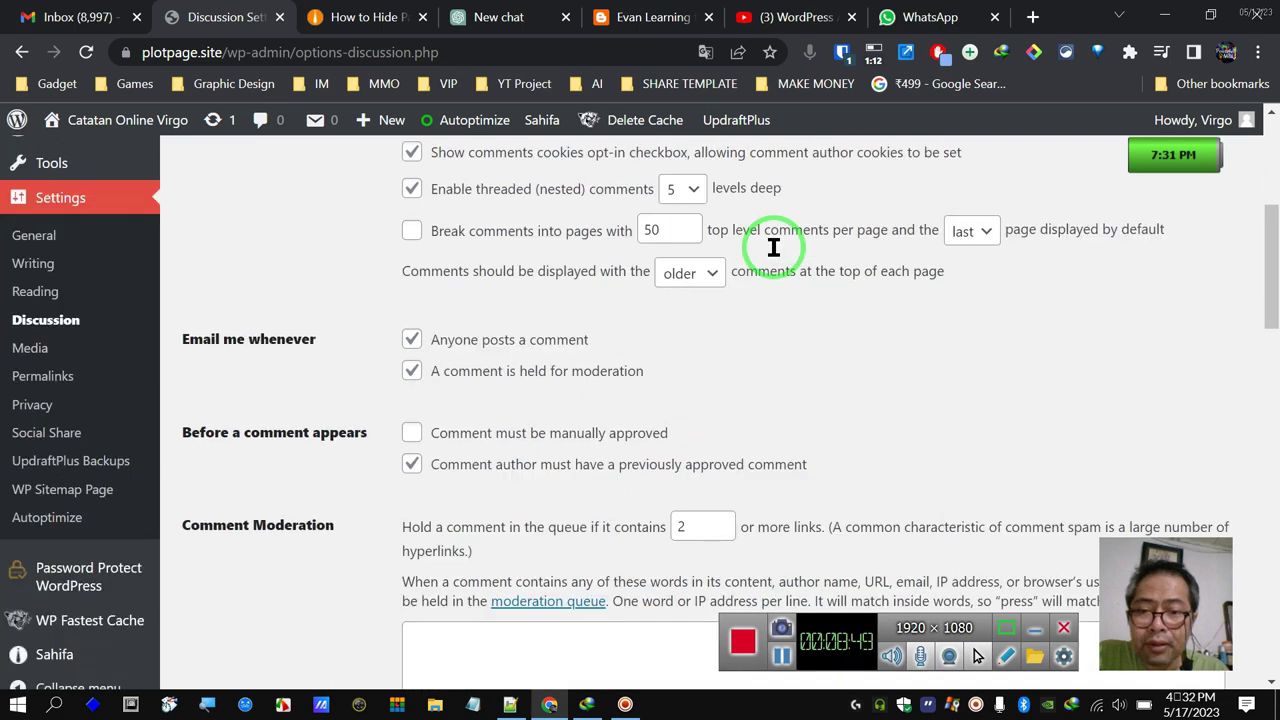
{"action": "scroll", "coordinate": [773, 250], "scroll_direction": "down", "scroll_amount": 6}
{"action": "scroll", "coordinate": [773, 248], "scroll_direction": "down", "scroll_amount": 6}
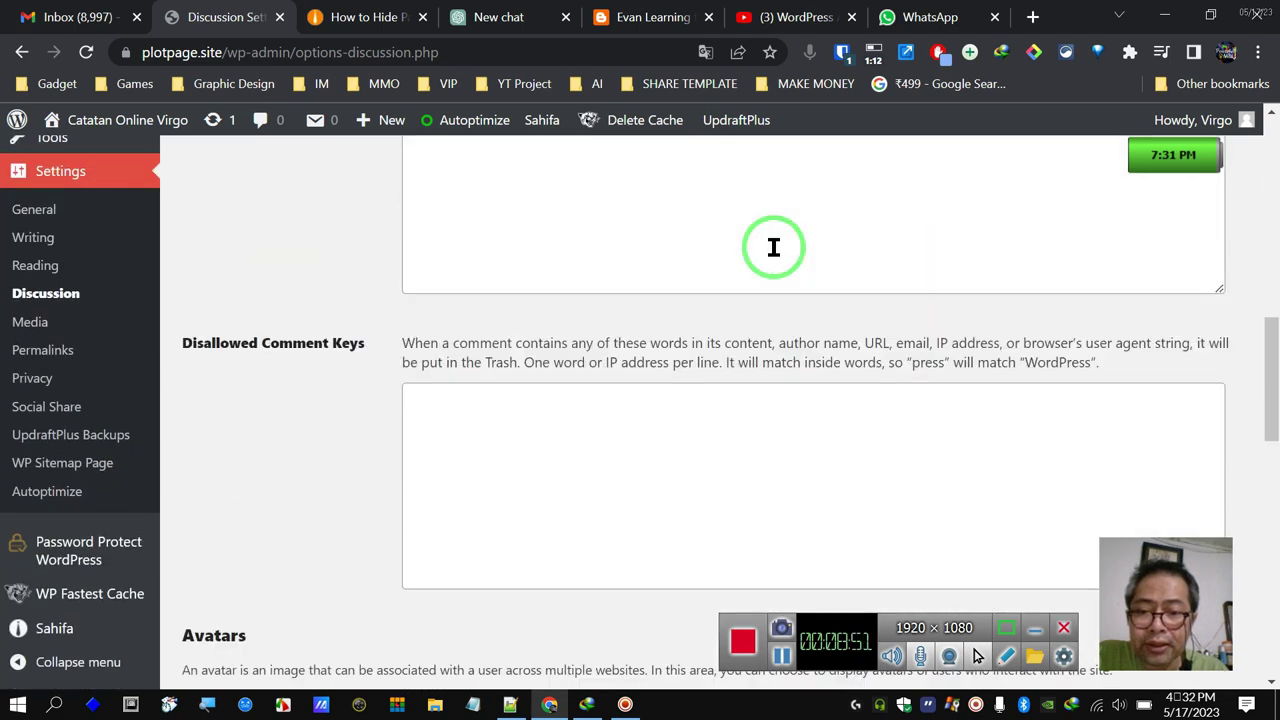
{"action": "scroll", "coordinate": [773, 248], "scroll_direction": "down", "scroll_amount": 7}
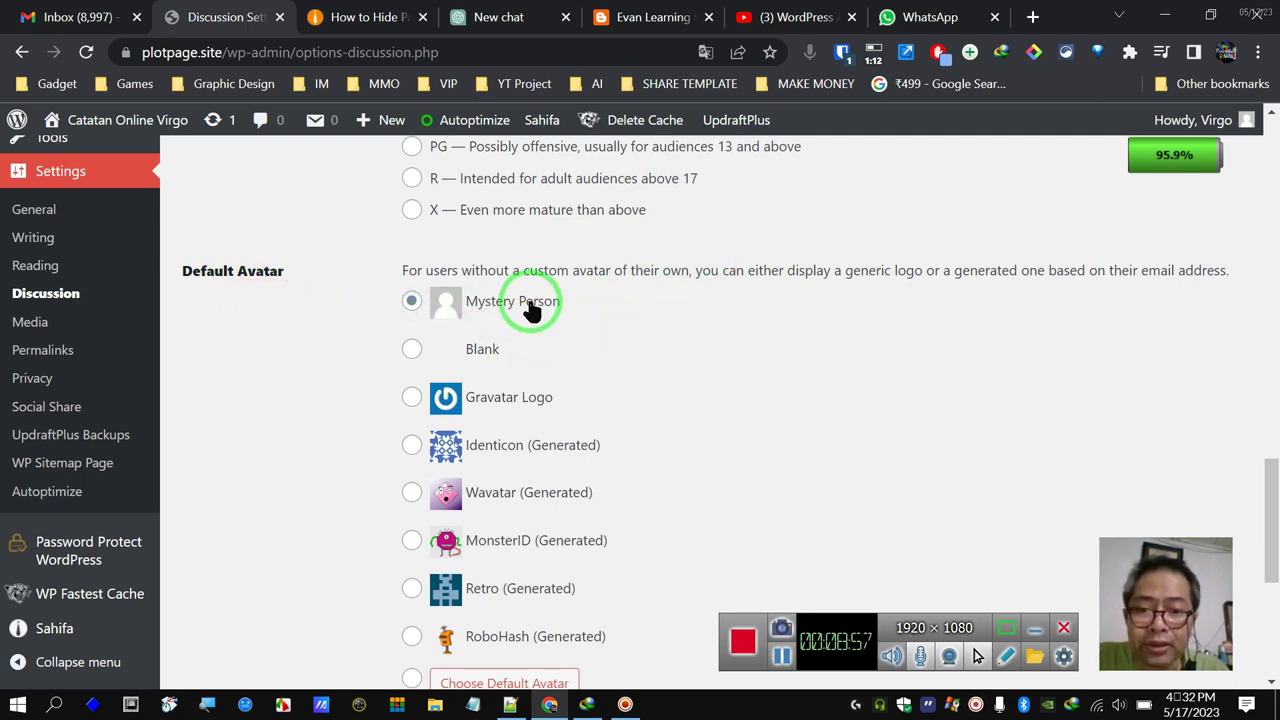
{"action": "scroll", "coordinate": [542, 305], "scroll_direction": "down", "scroll_amount": 2}
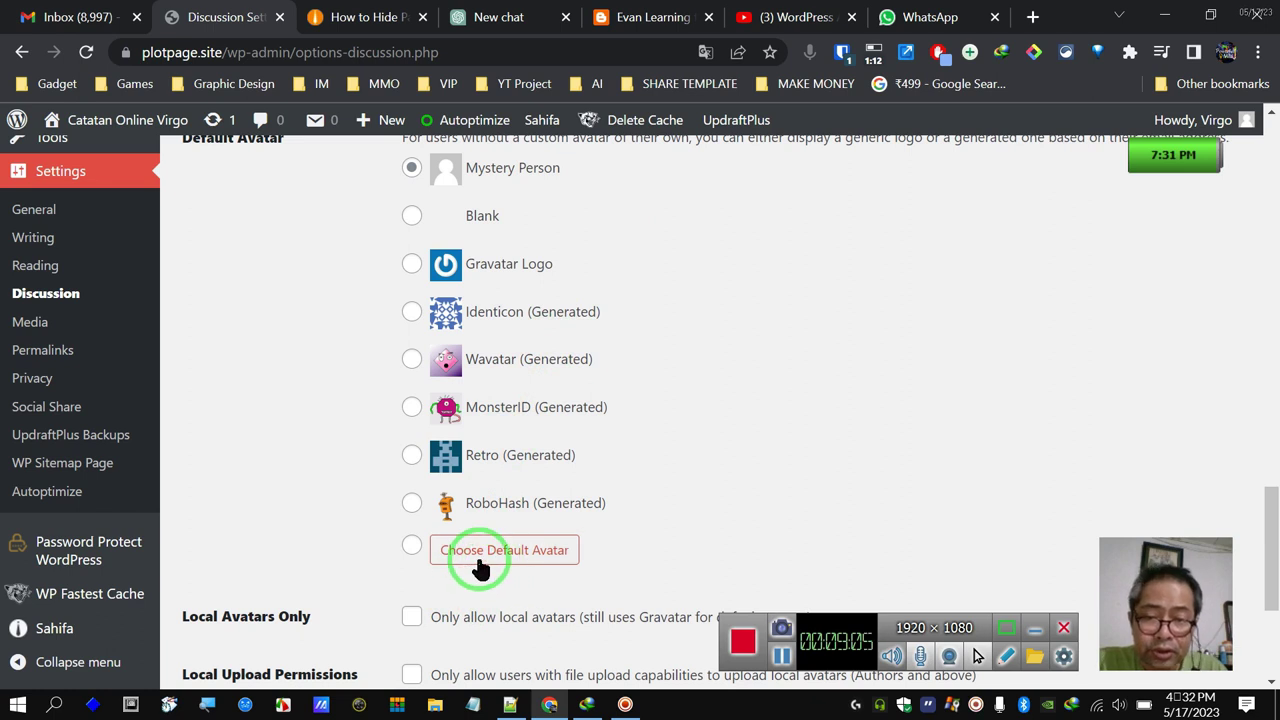
{"action": "scroll", "coordinate": [790, 345], "scroll_direction": "down", "scroll_amount": 2}
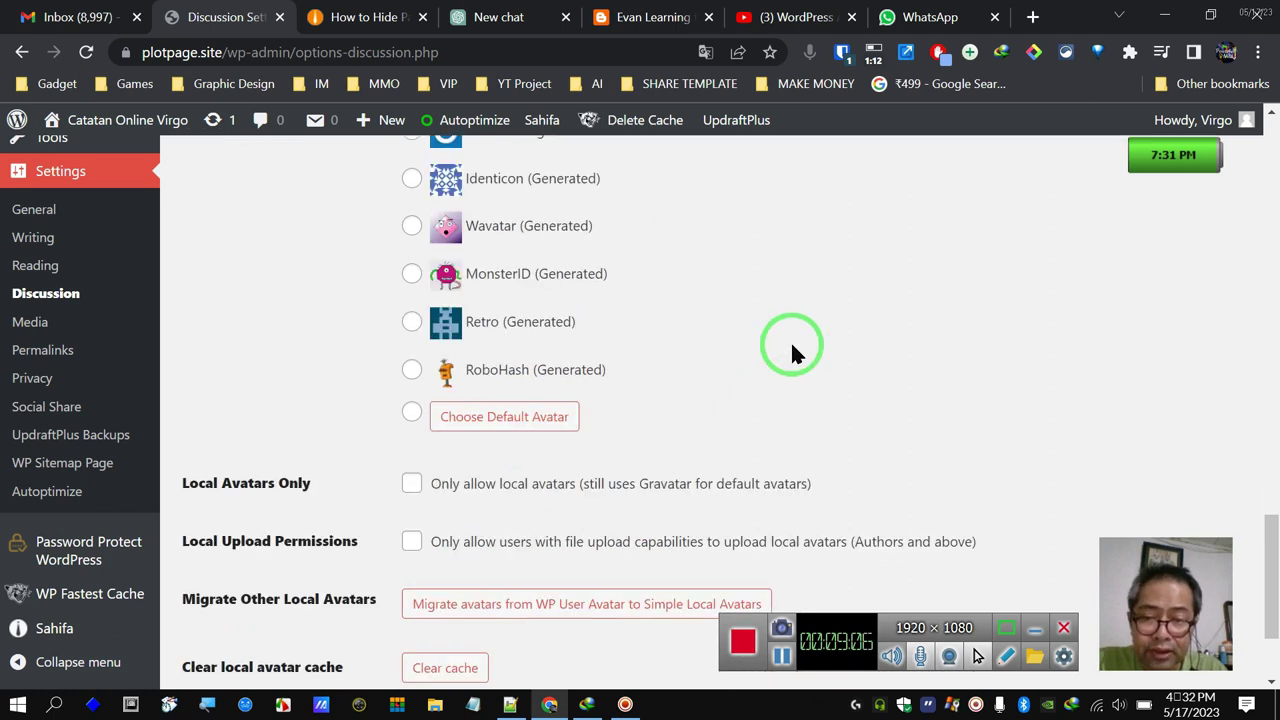
- Upload 2023-05-17_163542.jpg from the Desktop as a file for the default avatar
{"action": "left_click", "coordinate": [530, 420]}
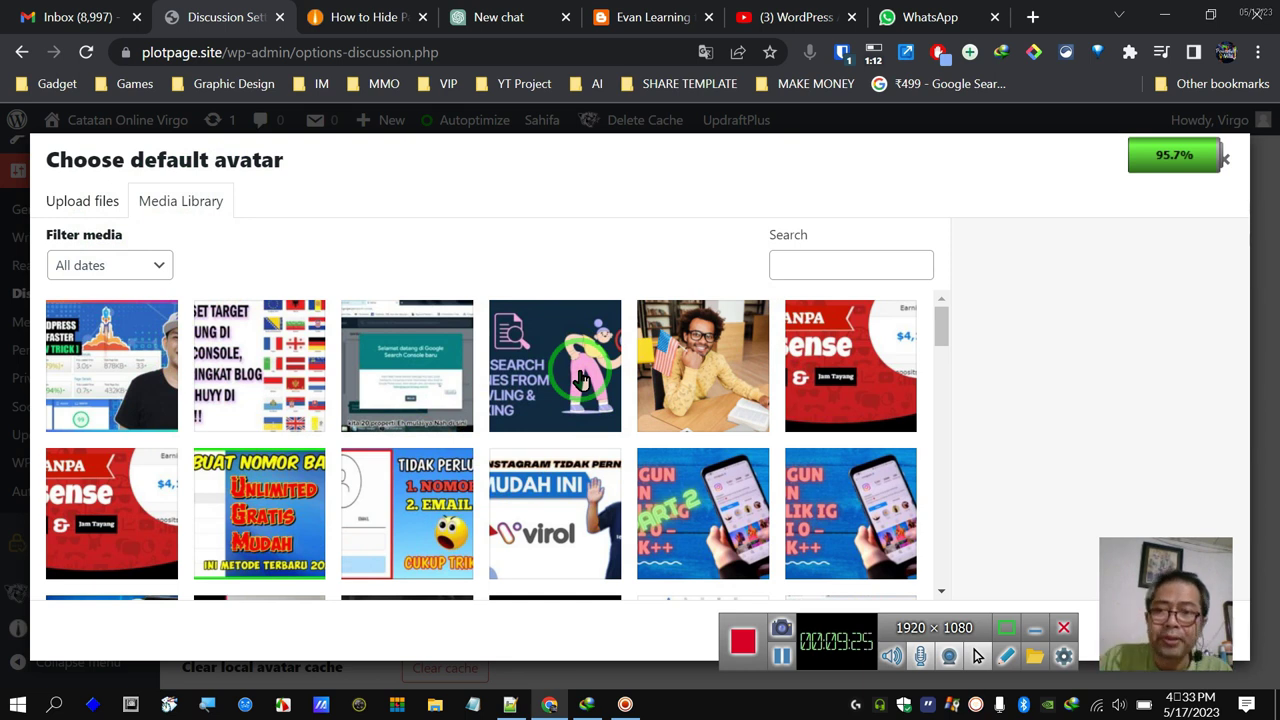
{"action": "left_click", "coordinate": [84, 210]}
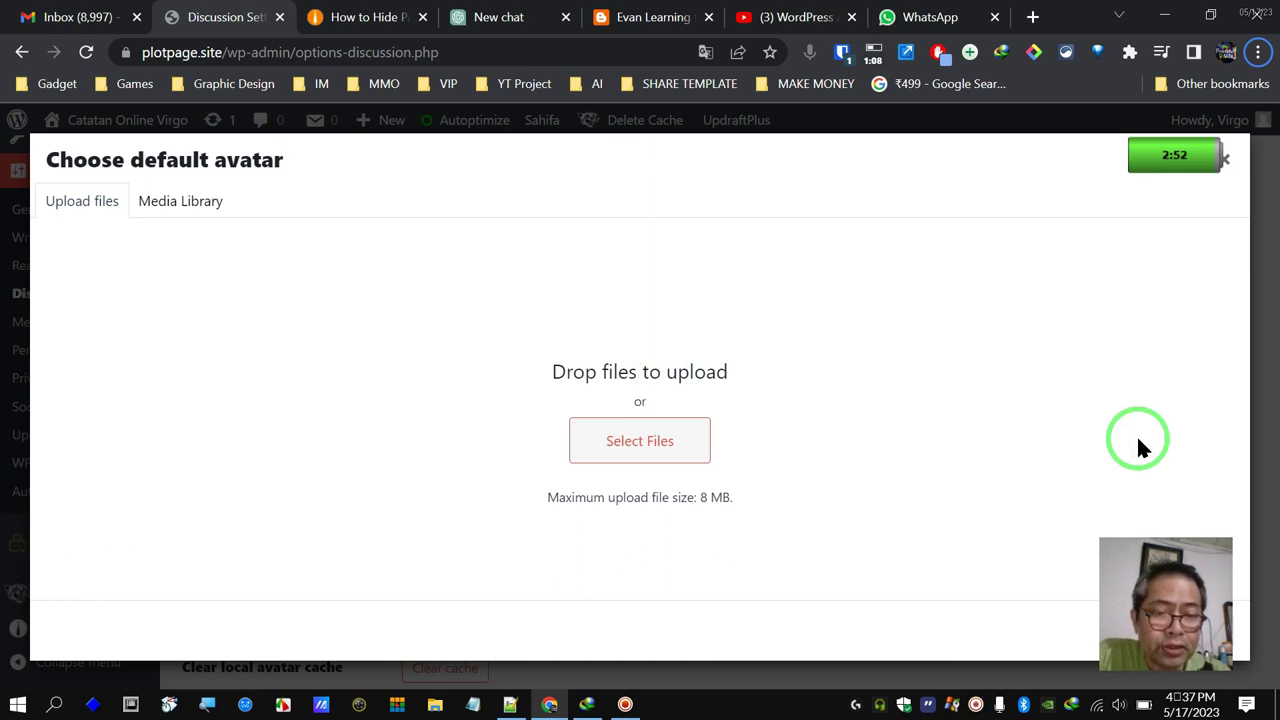
{"action": "left_click", "coordinate": [630, 447]}
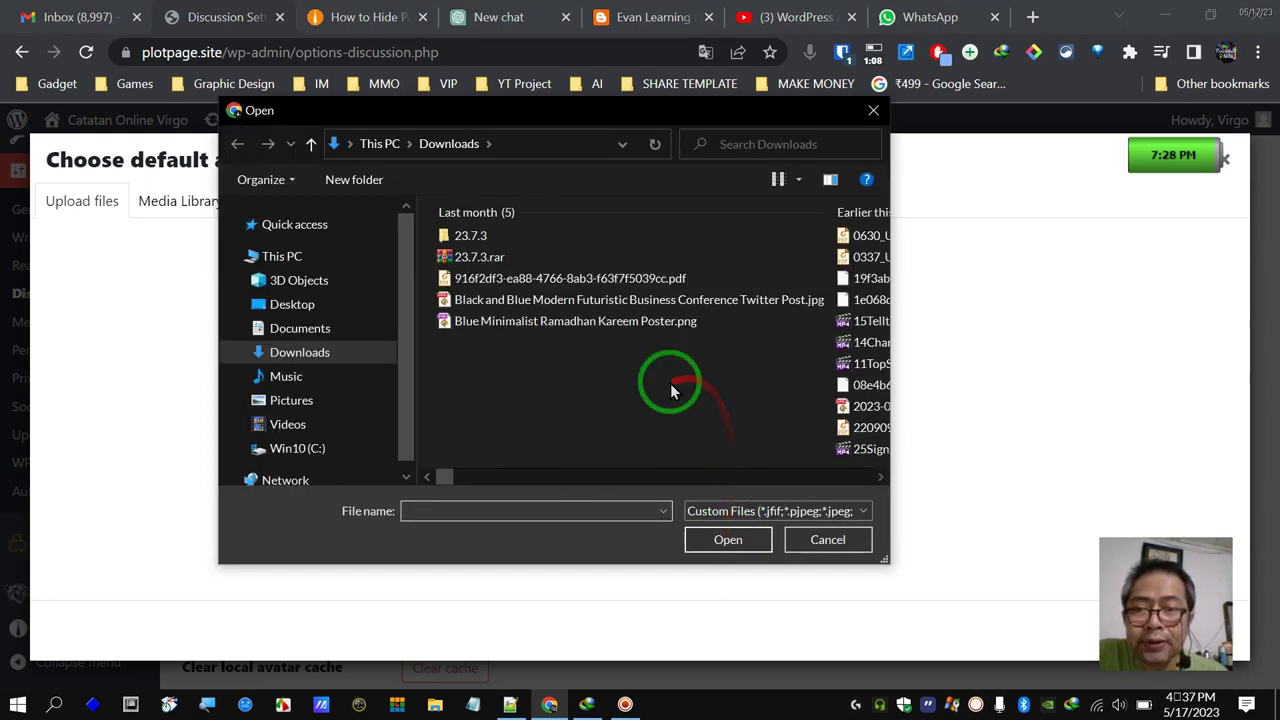
{"action": "left_click", "coordinate": [292, 308]}
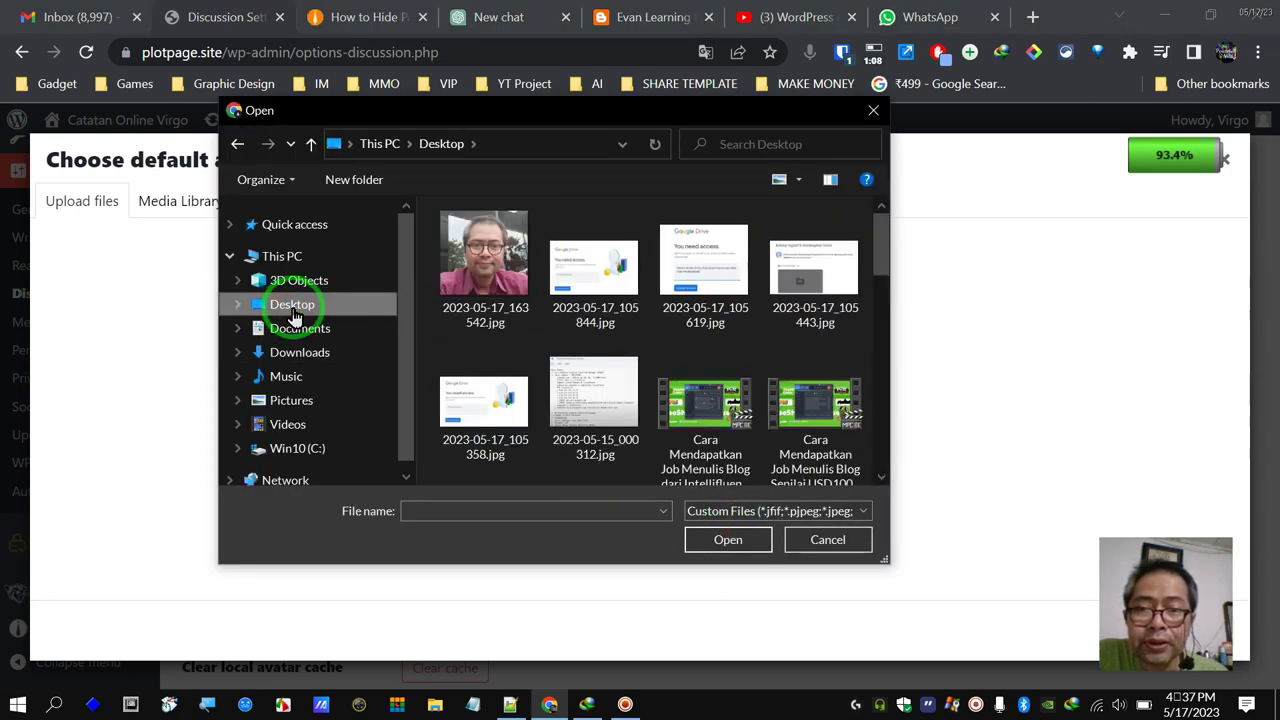
{"action": "left_click", "coordinate": [470, 250]}
{"action": "left_click", "coordinate": [716, 540]}
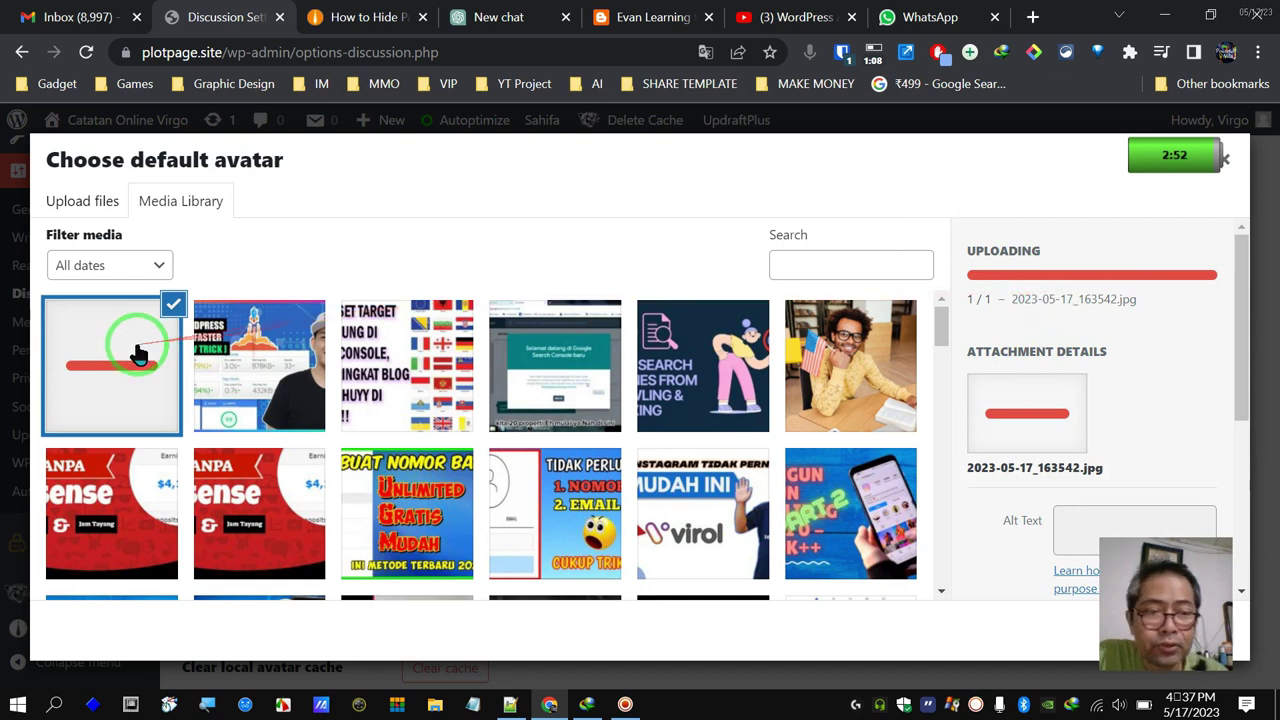
- Select the uploaded portrait photo in the media library and assign it as the custom default avatar option
{"action": "scroll", "coordinate": [591, 361], "scroll_direction": "down", "scroll_amount": 1}
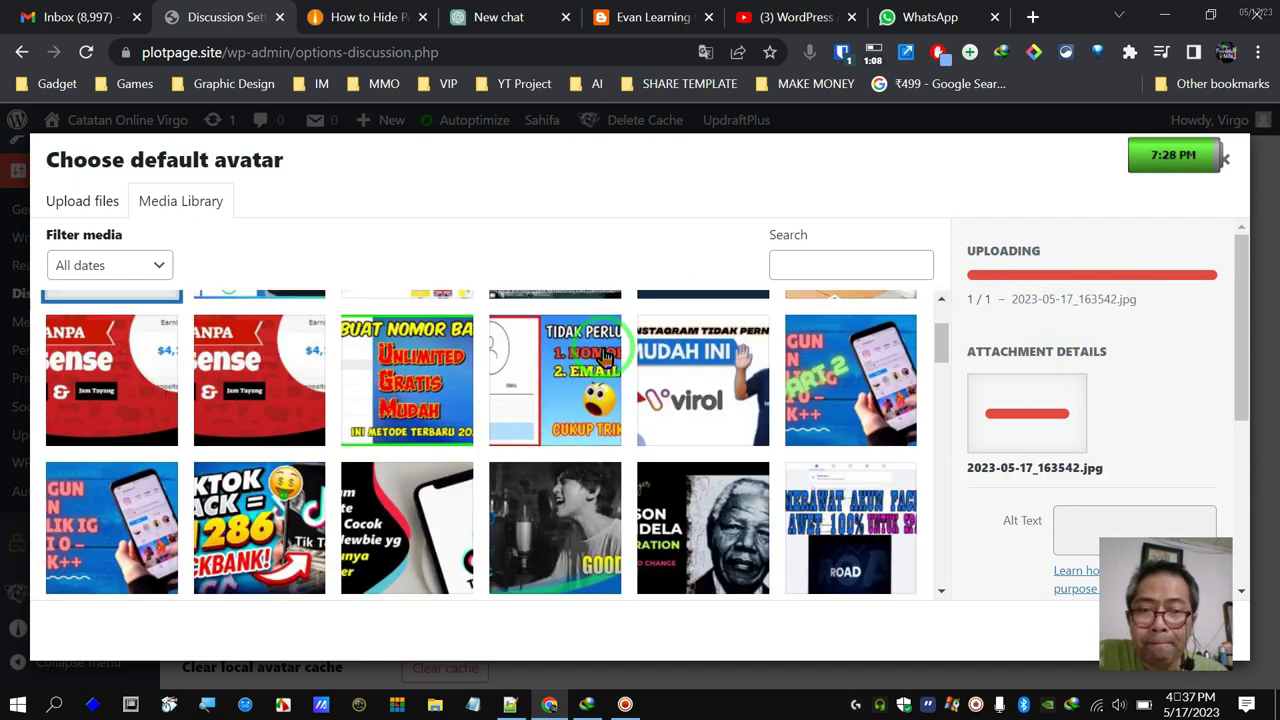
{"action": "scroll", "coordinate": [605, 357], "scroll_direction": "up", "scroll_amount": 1}
{"action": "left_click_drag", "start_coordinate": [1248, 408], "coordinate": [1265, 375]}
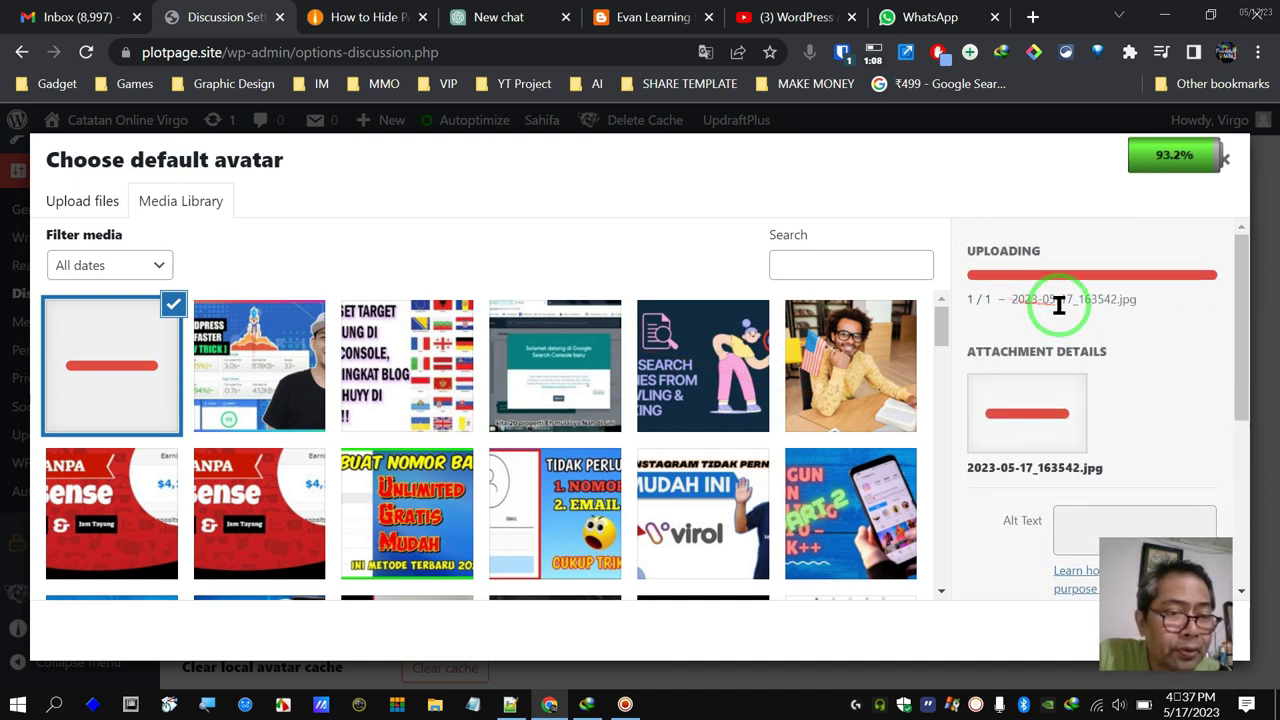
{"action": "left_click", "coordinate": [120, 340]}
{"action": "left_click", "coordinate": [116, 338]}
{"action": "scroll", "coordinate": [1140, 460], "scroll_direction": "down", "scroll_amount": 5}
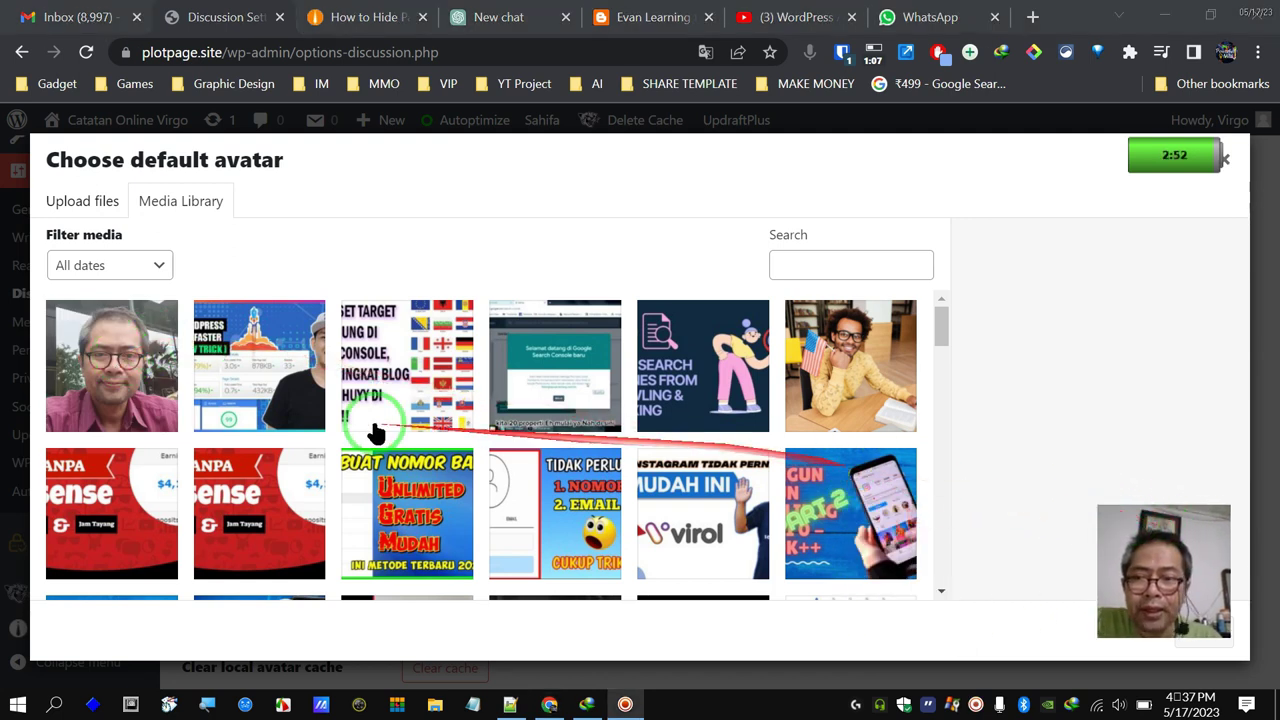
{"action": "left_click", "coordinate": [112, 365]}
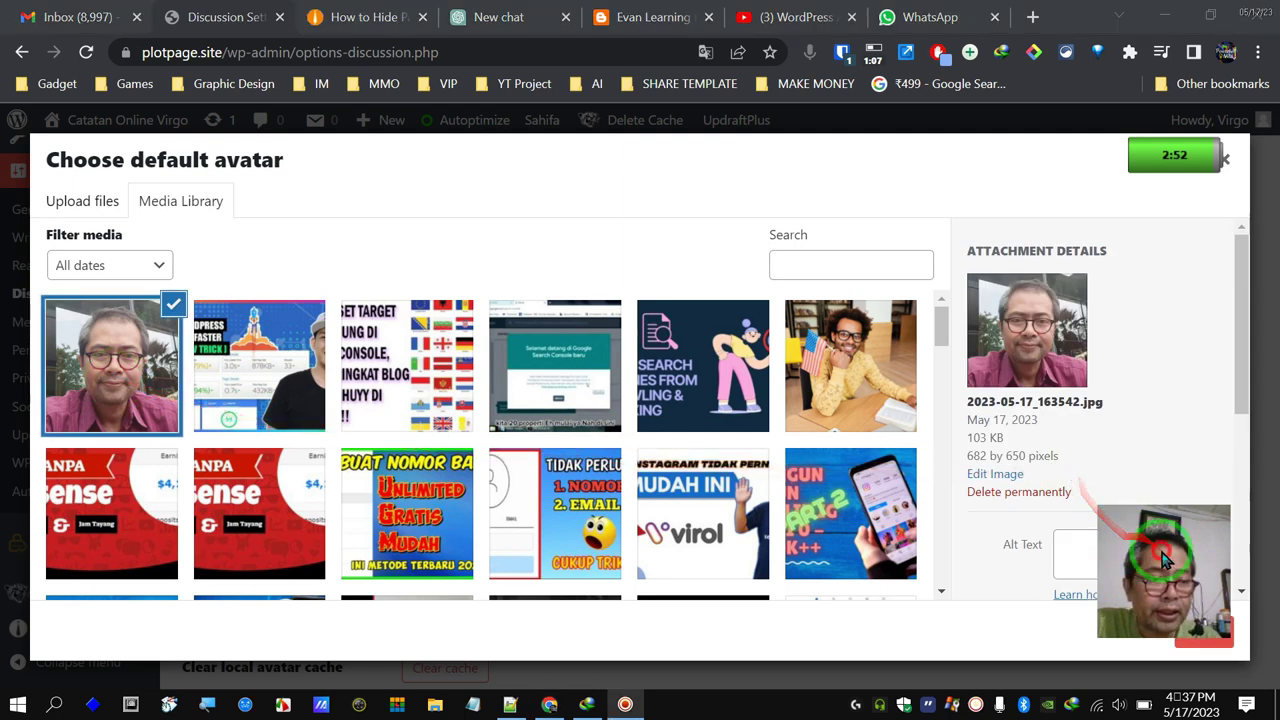
{"action": "left_click", "coordinate": [1201, 629]}
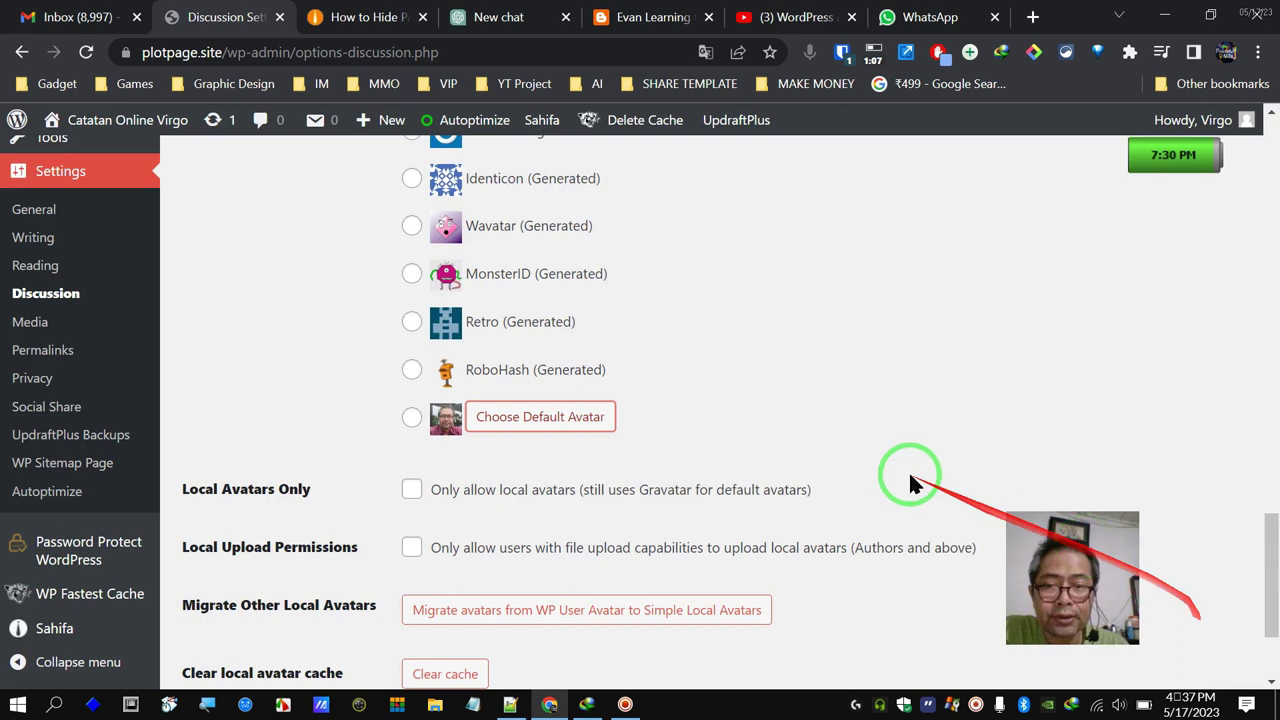
- Make the uploaded photo the default avatar and save the Discussion settings
{"action": "left_click", "coordinate": [411, 419]}
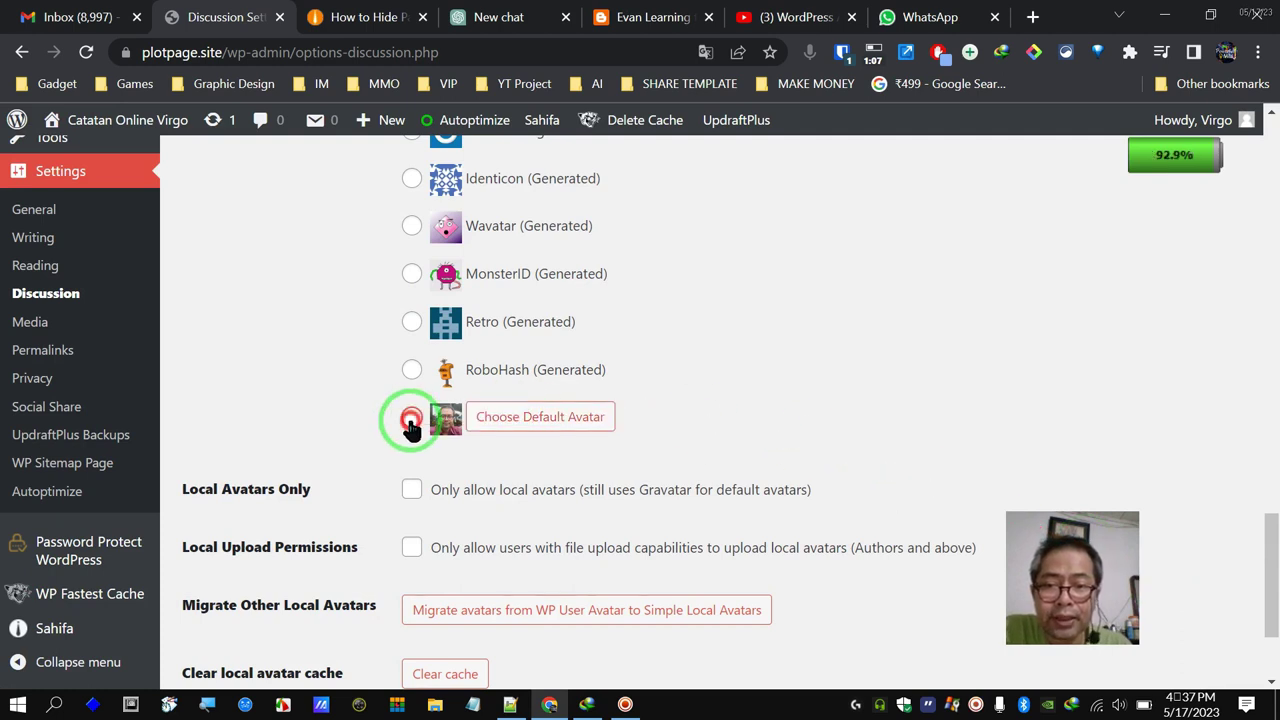
{"action": "scroll", "coordinate": [989, 270], "scroll_direction": "down", "scroll_amount": 2}
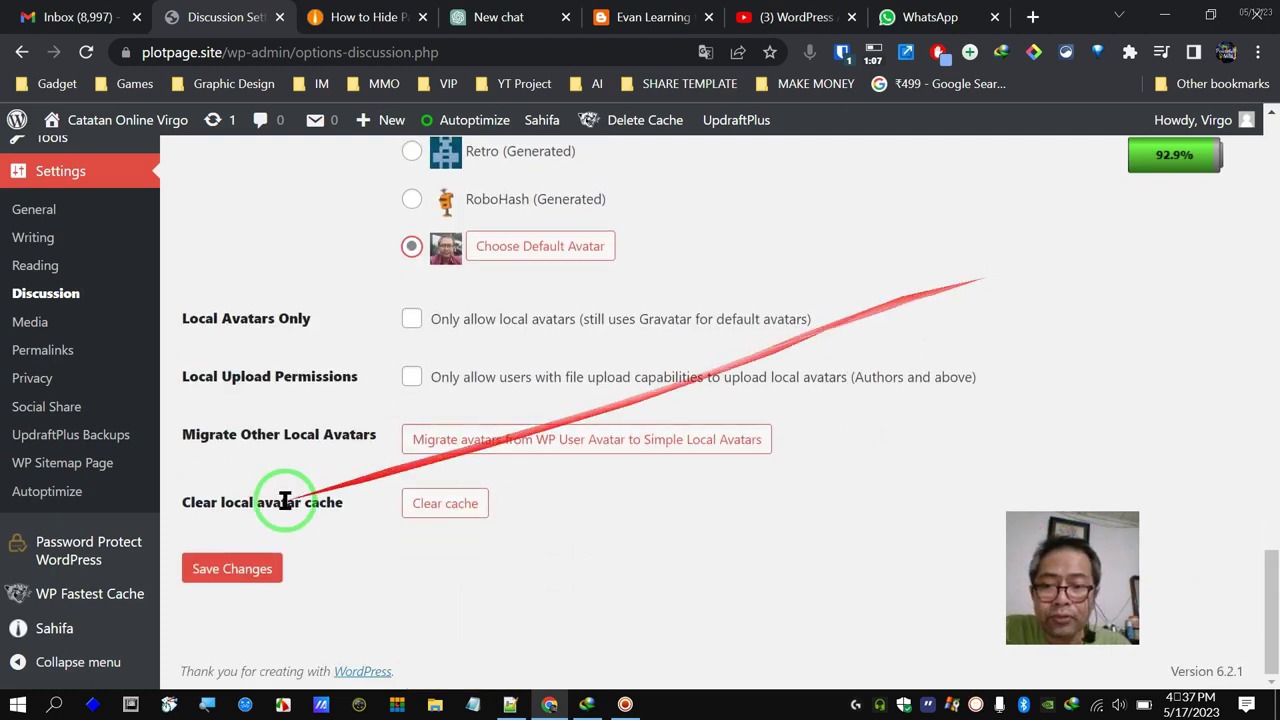
{"action": "left_click", "coordinate": [238, 570]}
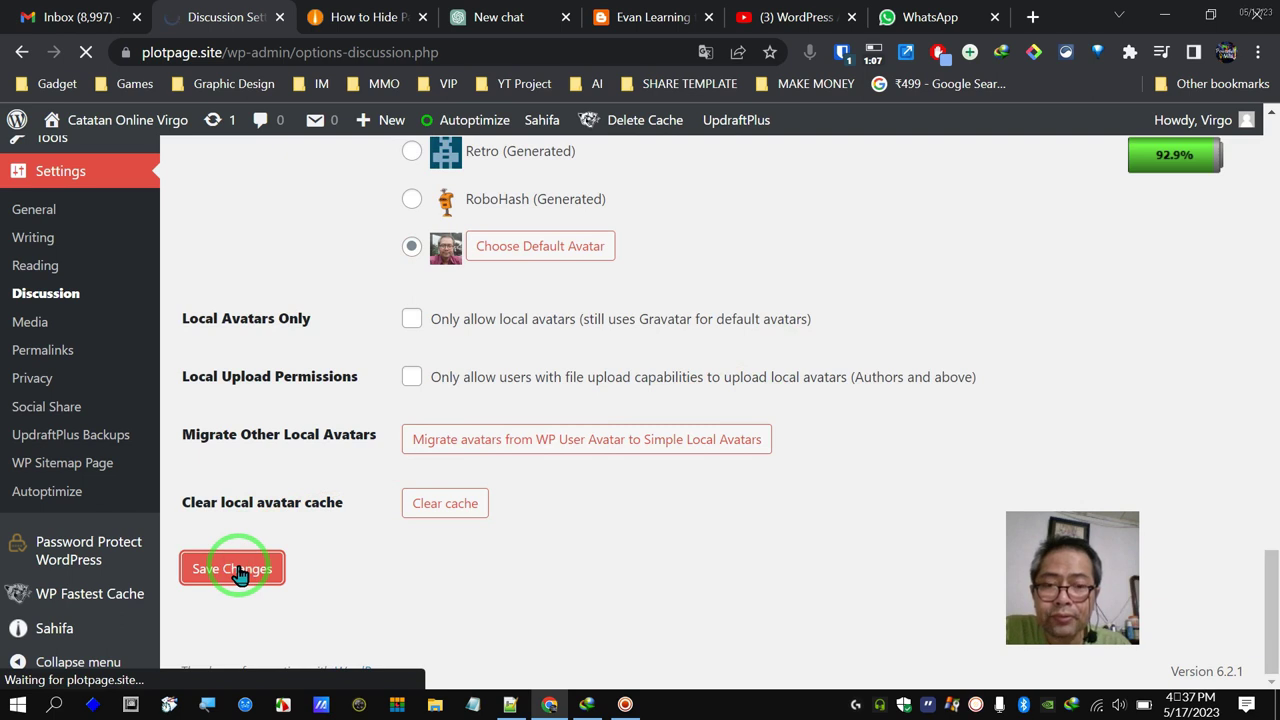
{"action": "left_click_drag", "start_coordinate": [1051, 583], "coordinate": [1170, 600]}
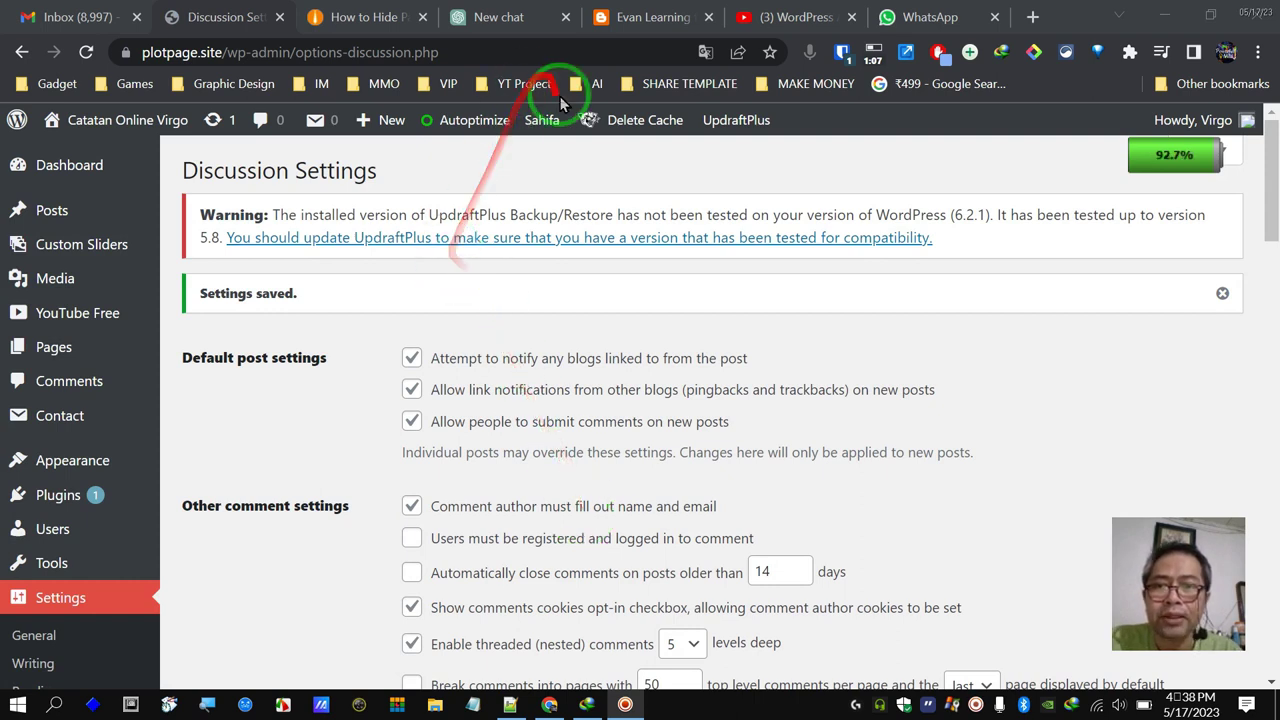
- Switch to the open blog post about hiding featured images and check the picture in its author box
{"action": "left_click", "coordinate": [370, 17]}
{"action": "scroll", "coordinate": [116, 284], "scroll_direction": "up", "scroll_amount": 10}
{"action": "scroll", "coordinate": [116, 284], "scroll_direction": "down", "scroll_amount": 5}
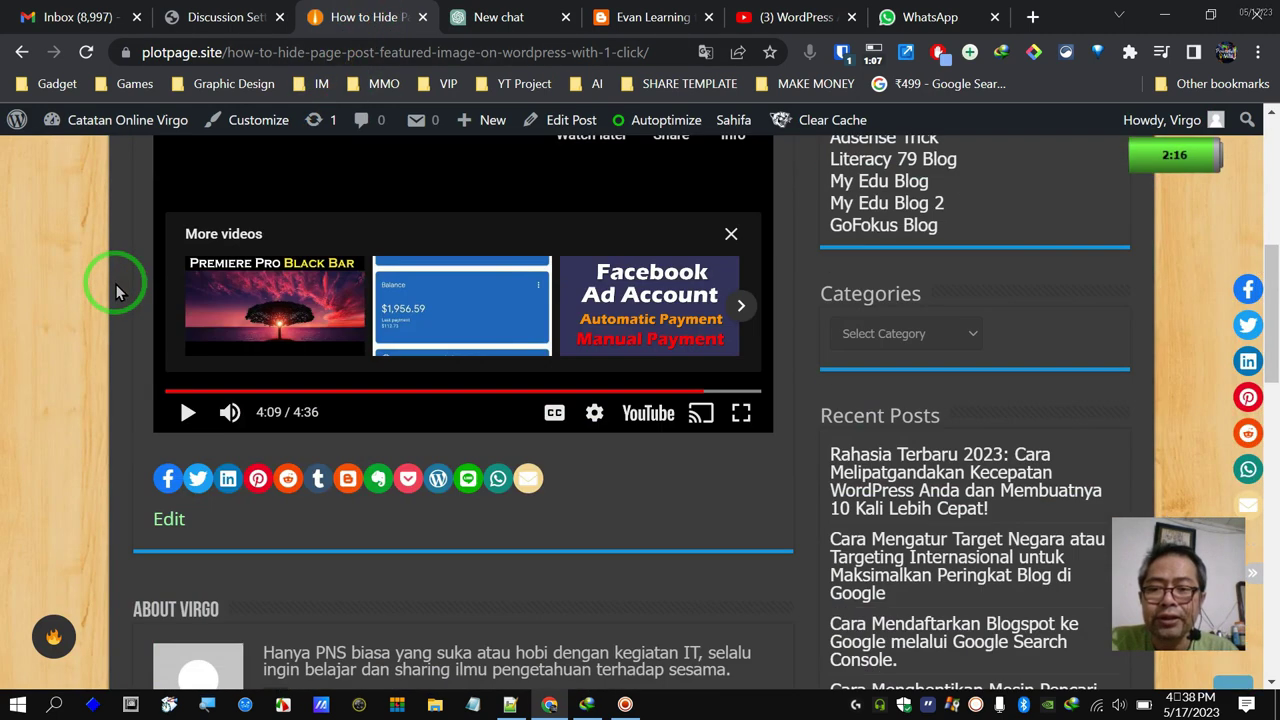
{"action": "scroll", "coordinate": [116, 284], "scroll_direction": "up", "scroll_amount": 3}
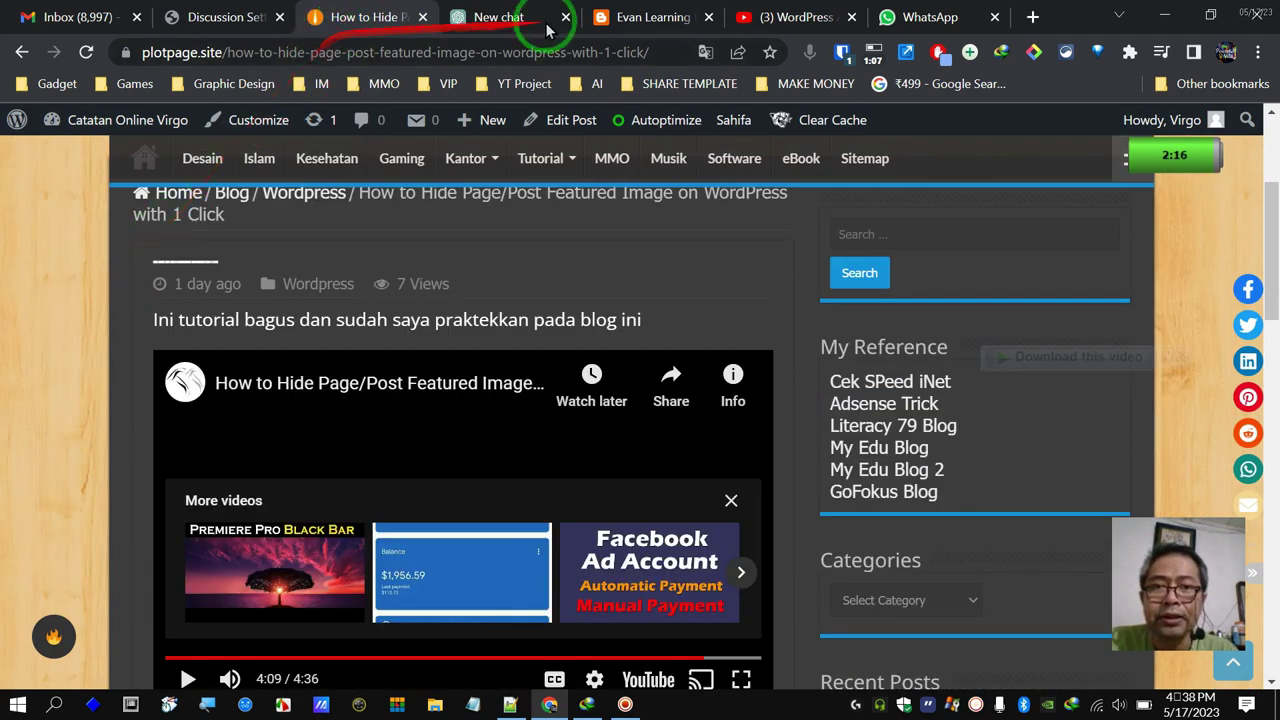
{"action": "scroll", "coordinate": [212, 236], "scroll_direction": "up", "scroll_amount": 5}
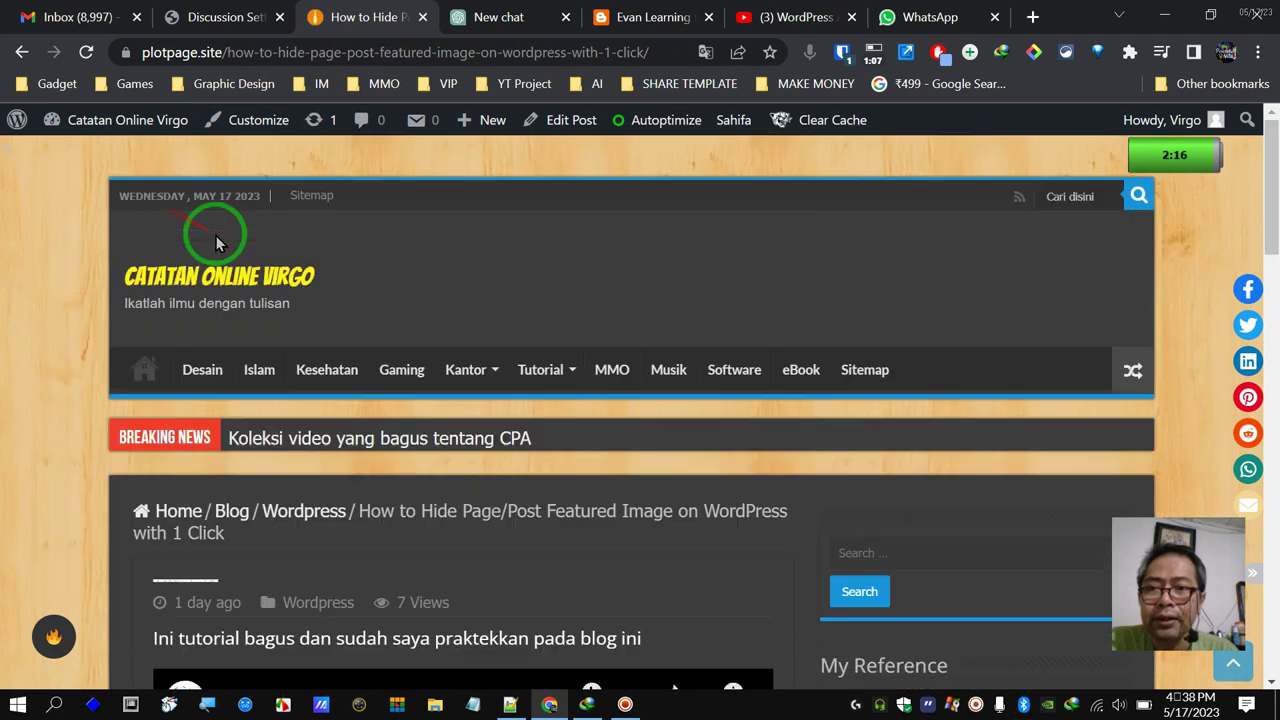
- Go to the blog's home page, open the post "Cara Mengatur Target Negara", check its author box picture and reload the page
{"action": "left_click", "coordinate": [158, 287]}
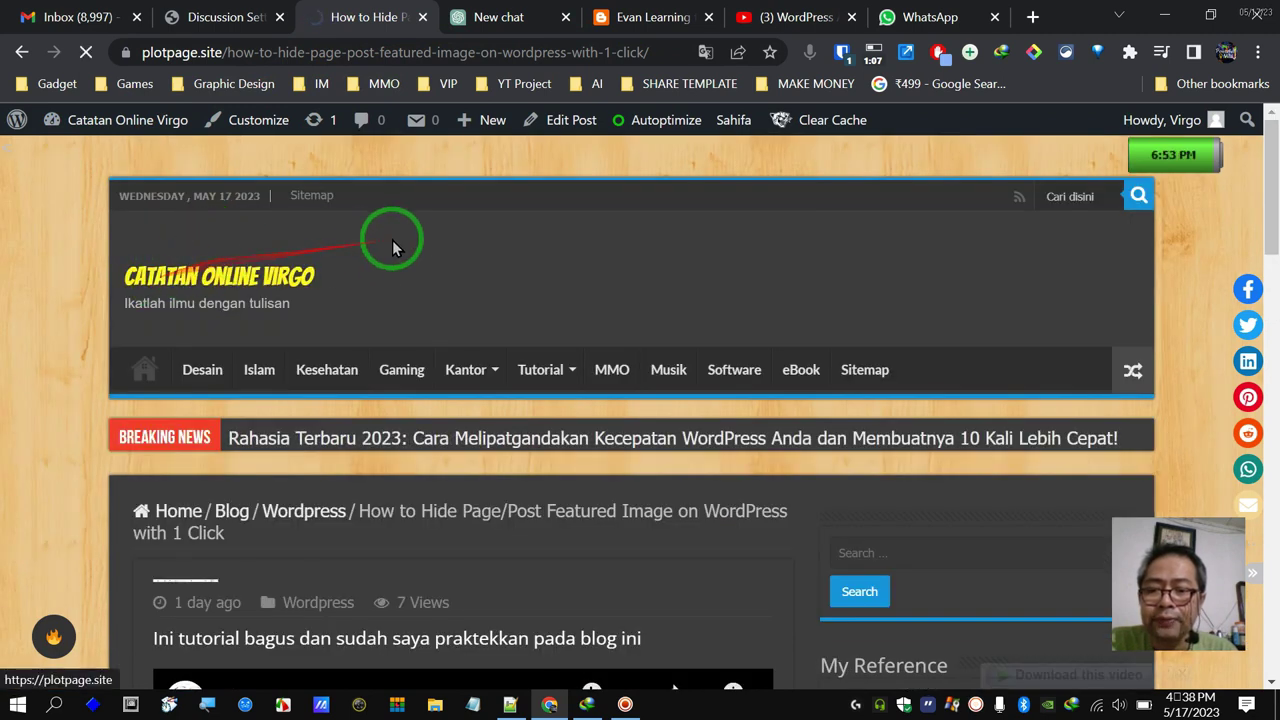
{"action": "scroll", "coordinate": [430, 262], "scroll_direction": "down", "scroll_amount": 1}
{"action": "scroll", "coordinate": [434, 260], "scroll_direction": "down", "scroll_amount": 4}
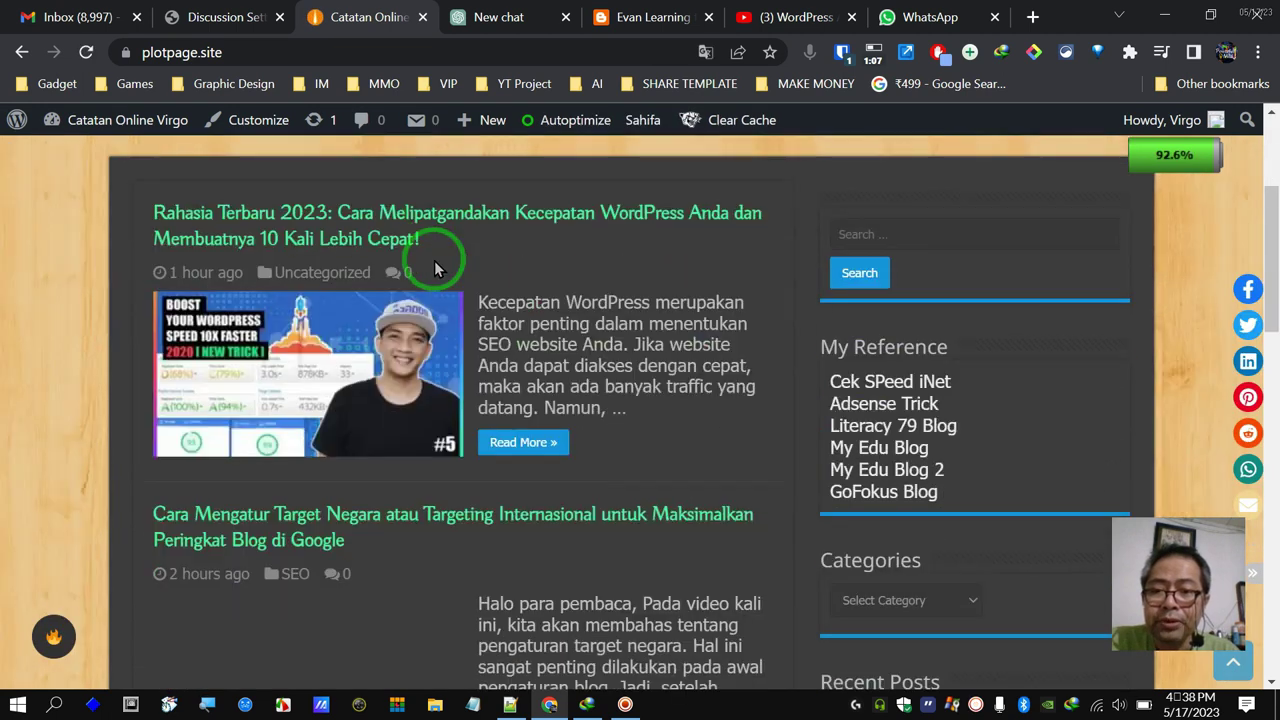
{"action": "left_click", "coordinate": [555, 247]}
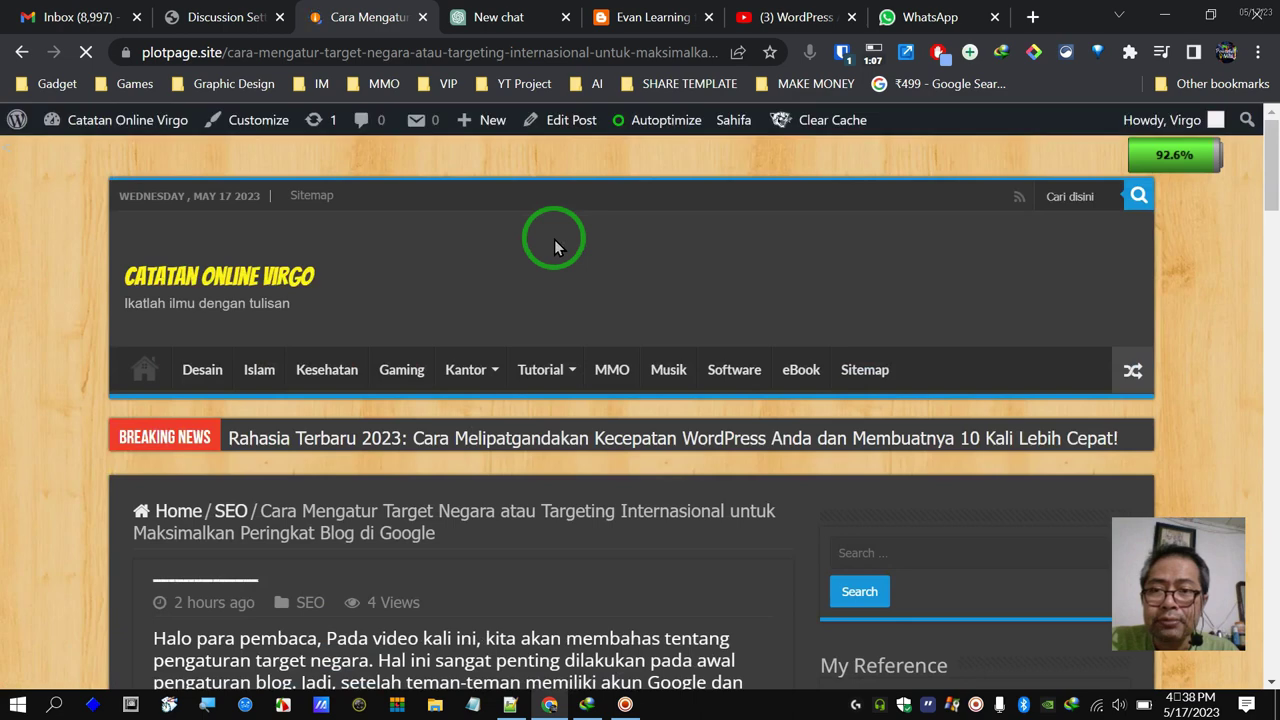
{"action": "scroll", "coordinate": [555, 247], "scroll_direction": "down", "scroll_amount": 6}
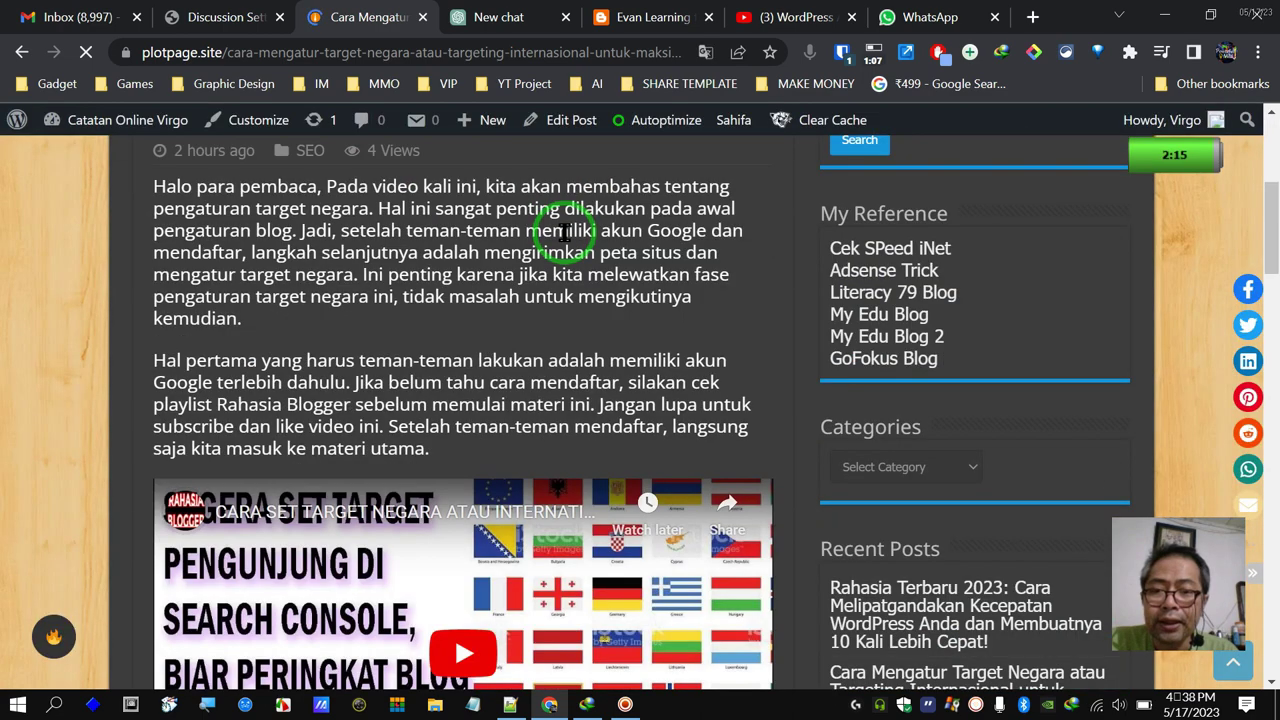
{"action": "scroll", "coordinate": [563, 230], "scroll_direction": "down", "scroll_amount": 8}
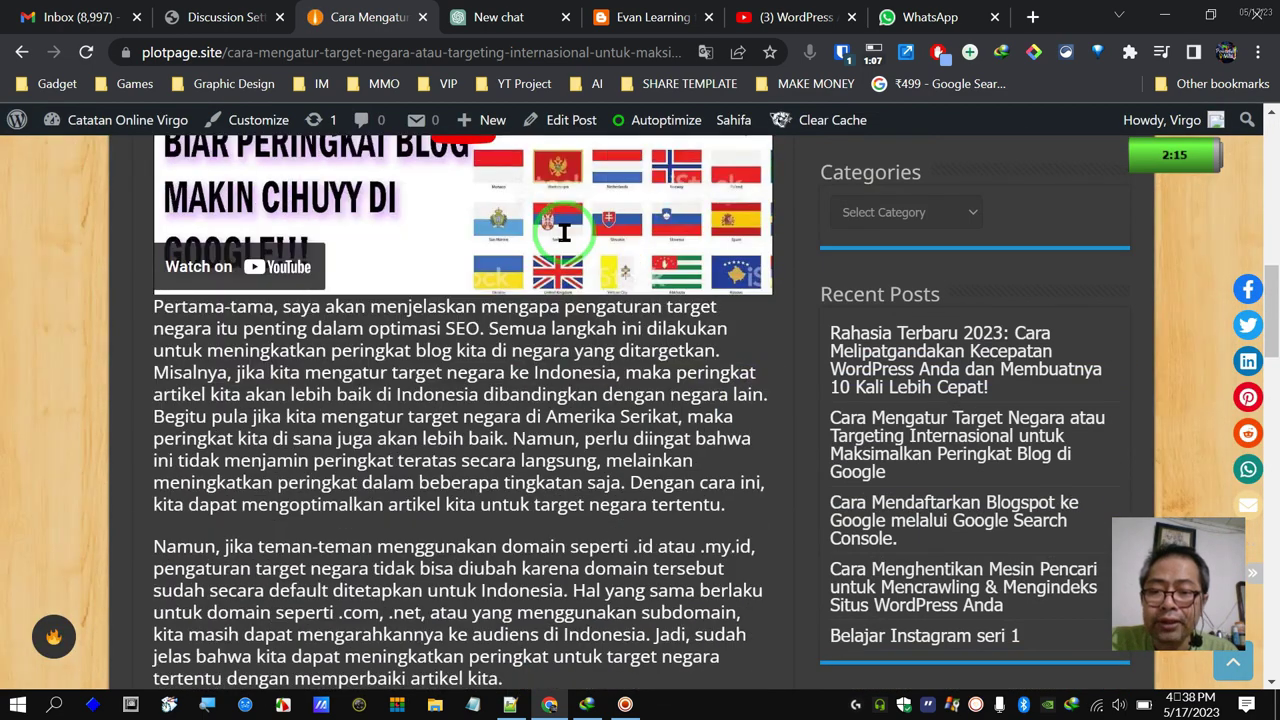
{"action": "scroll", "coordinate": [565, 235], "scroll_direction": "down", "scroll_amount": 3}
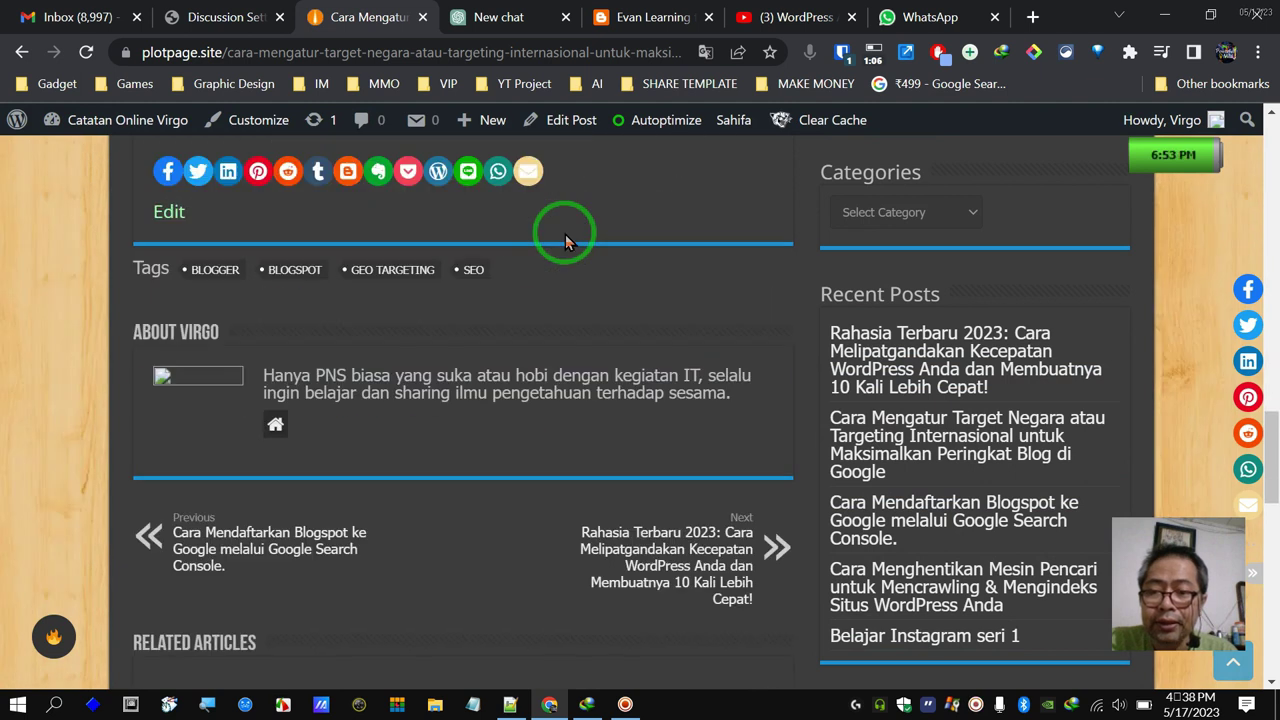
{"action": "right_click", "coordinate": [36, 364]}
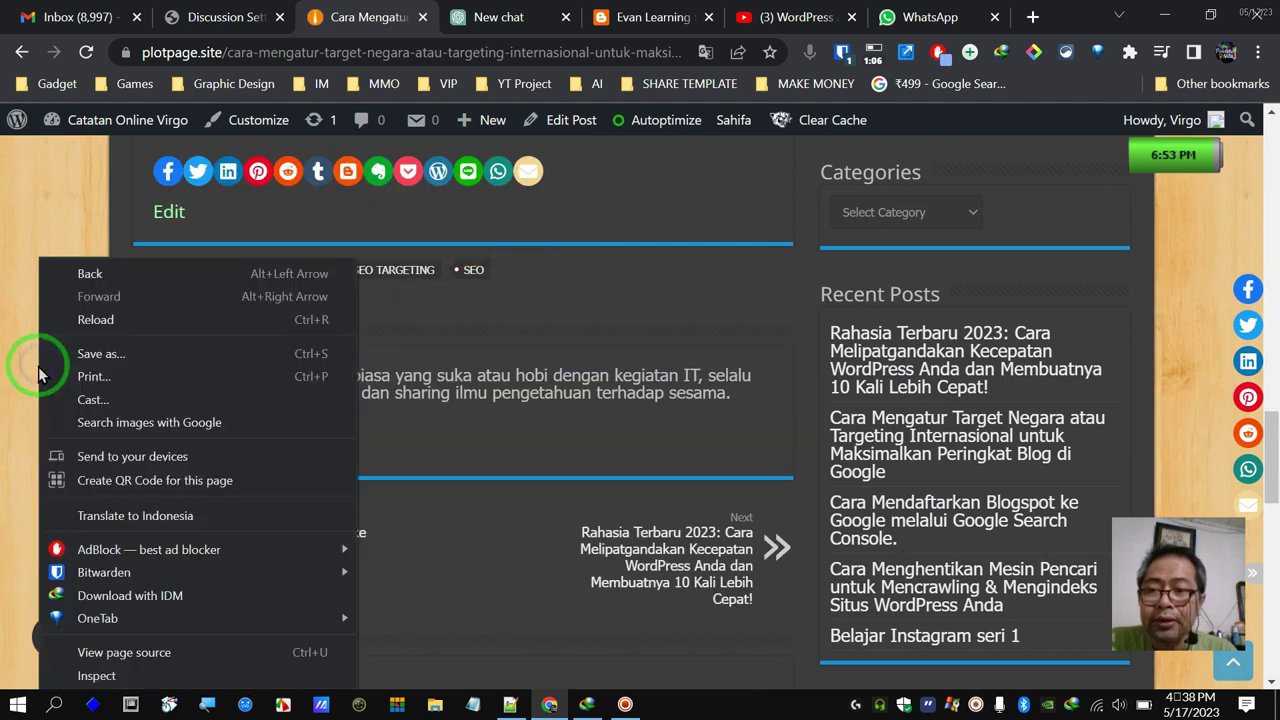
{"action": "left_click", "coordinate": [96, 320]}
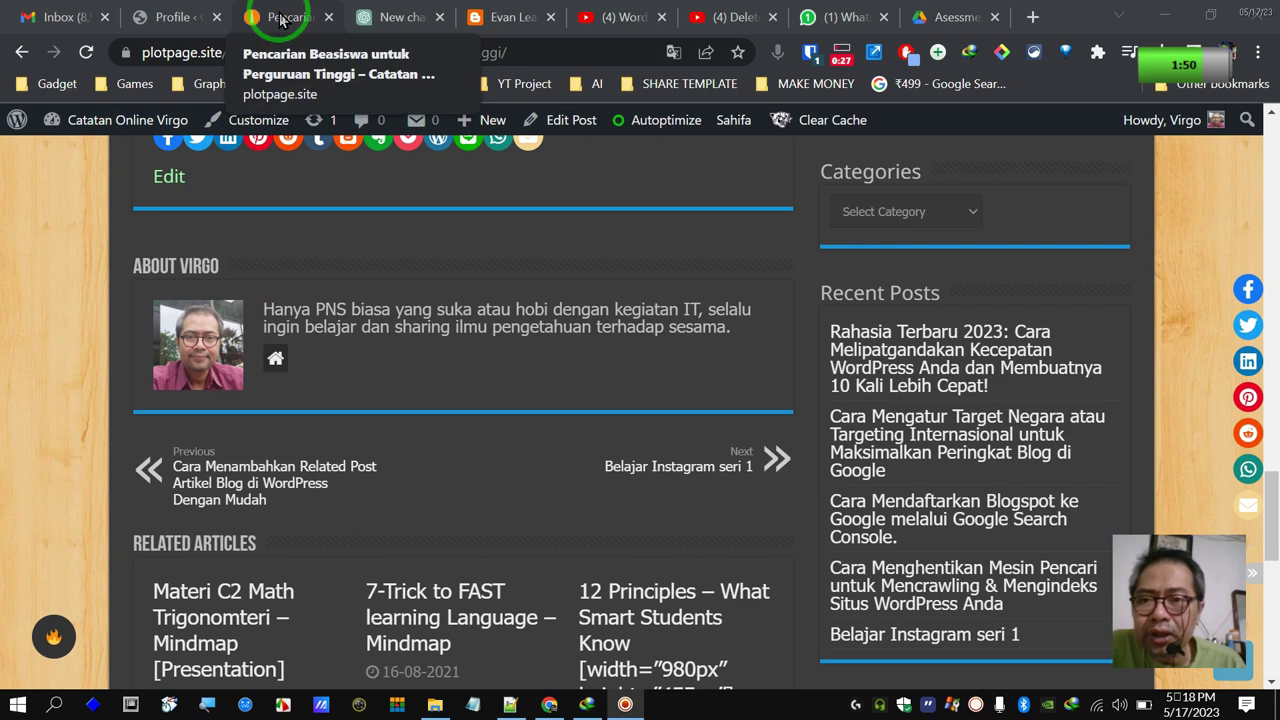
- Switch to the WordPress user profile page and examine the Profile Picture and Upload Avatar sections
{"action": "left_click", "coordinate": [173, 18]}
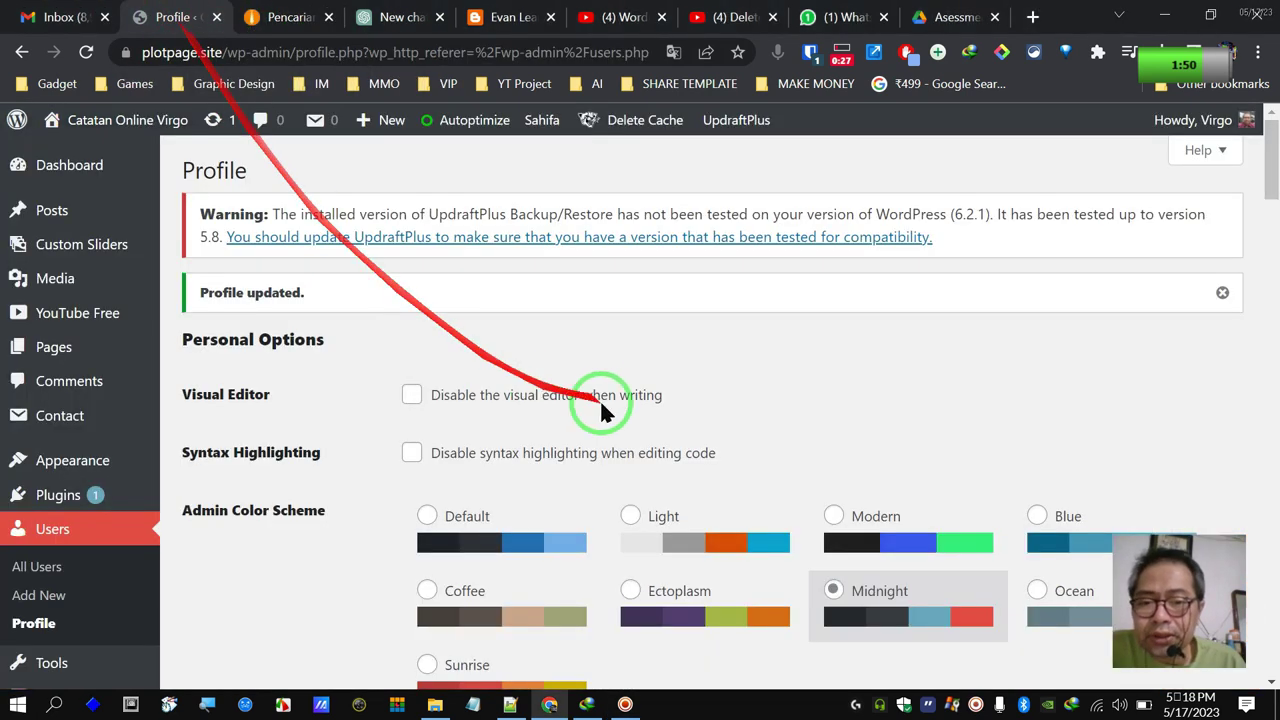
{"action": "scroll", "coordinate": [641, 390], "scroll_direction": "down", "scroll_amount": 4}
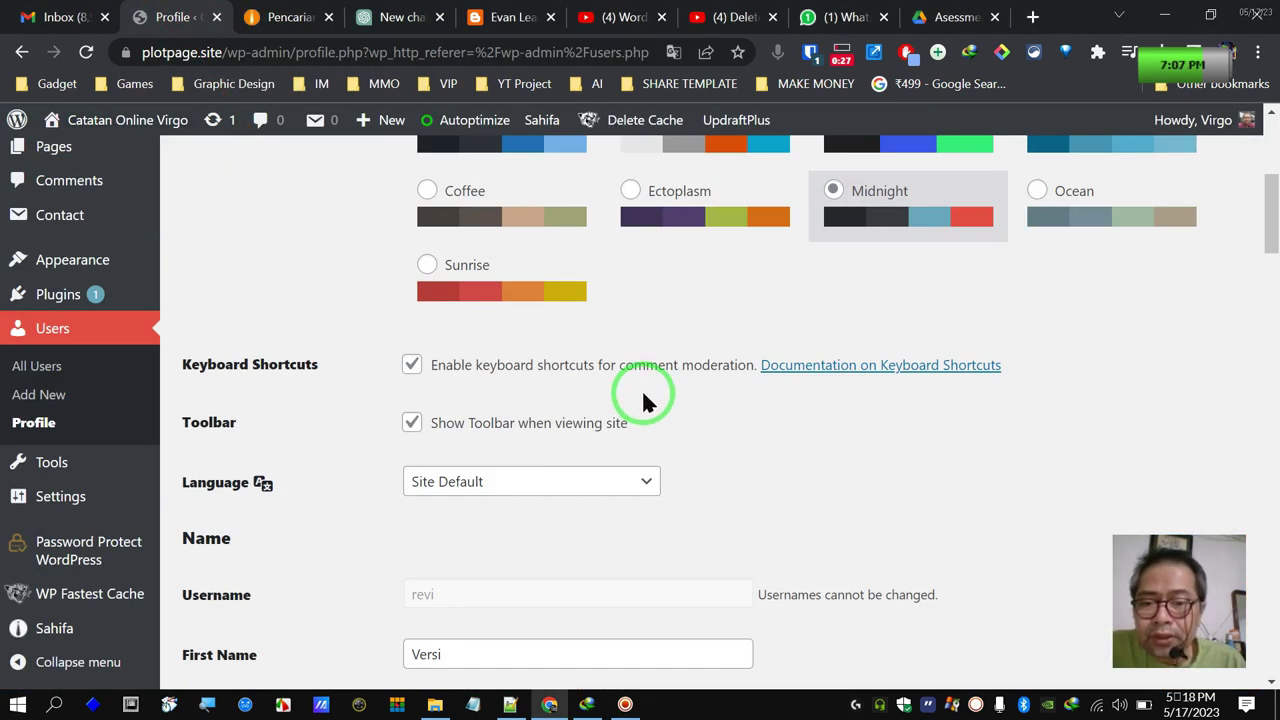
{"action": "scroll", "coordinate": [642, 389], "scroll_direction": "down", "scroll_amount": 10}
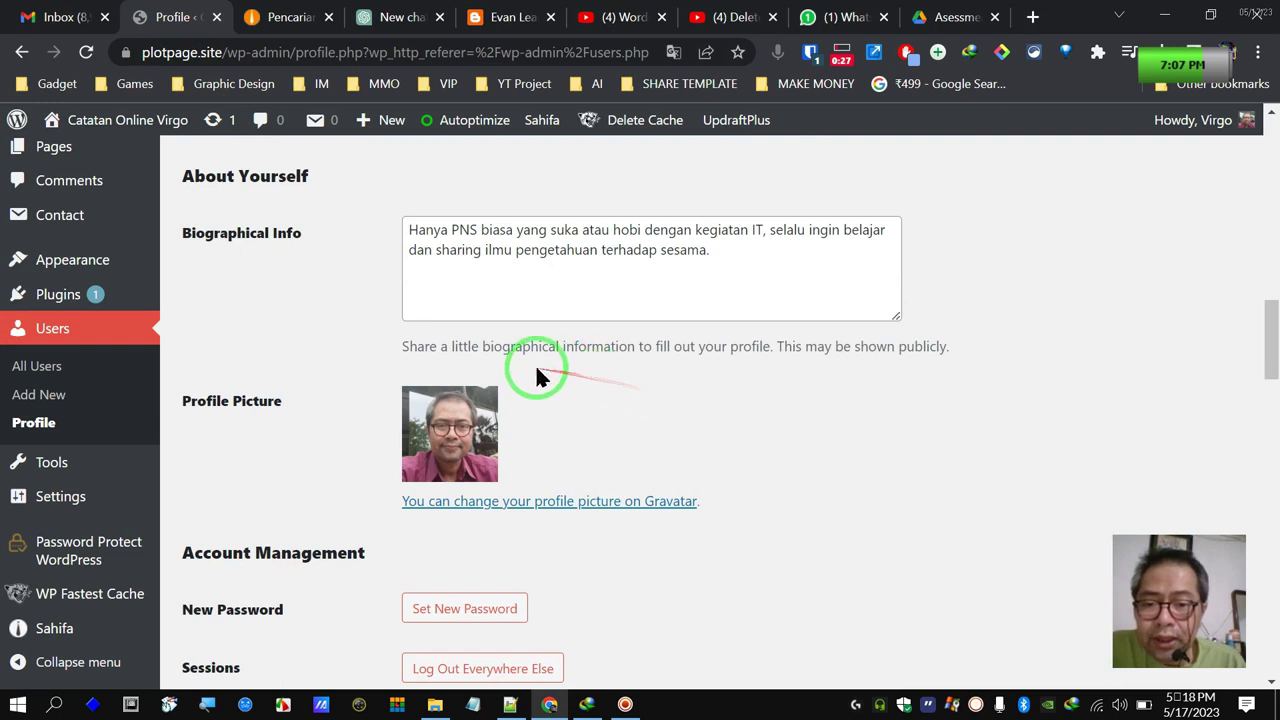
{"action": "scroll", "coordinate": [698, 365], "scroll_direction": "down", "scroll_amount": 1}
{"action": "scroll", "coordinate": [698, 366], "scroll_direction": "down", "scroll_amount": 2}
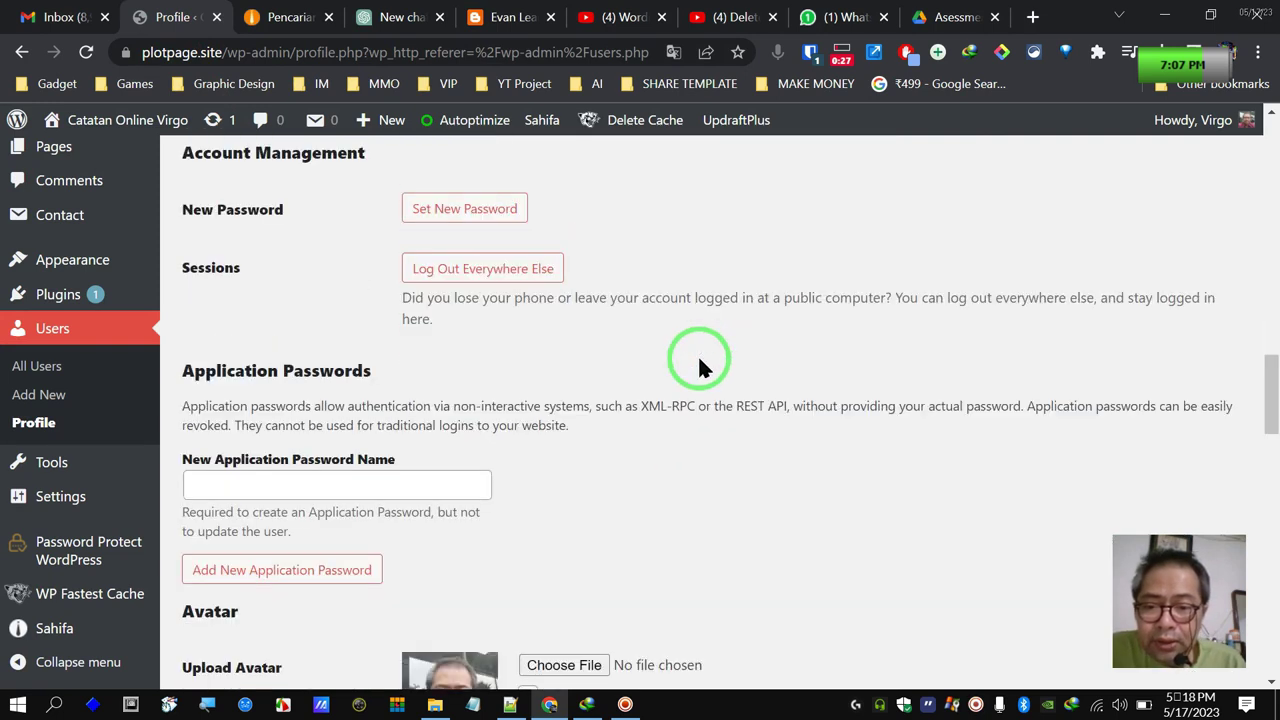
{"action": "scroll", "coordinate": [698, 362], "scroll_direction": "up", "scroll_amount": 3}
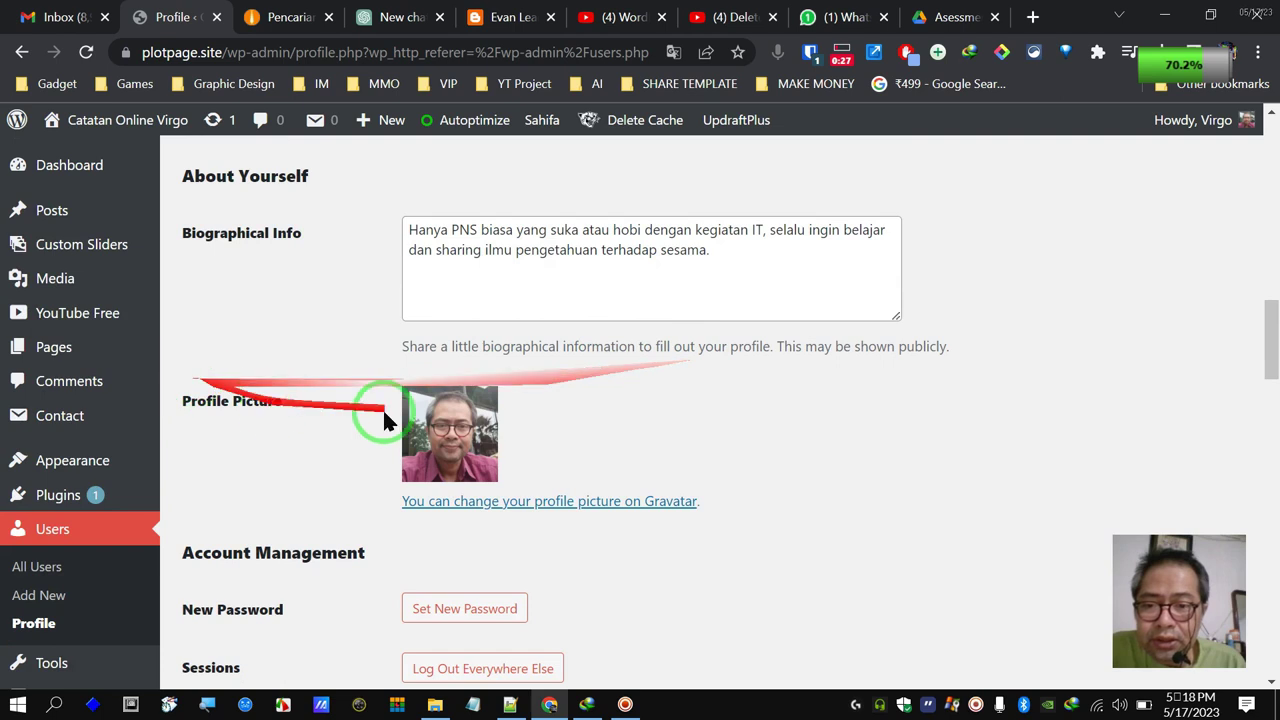
{"action": "scroll", "coordinate": [794, 397], "scroll_direction": "down", "scroll_amount": 7}
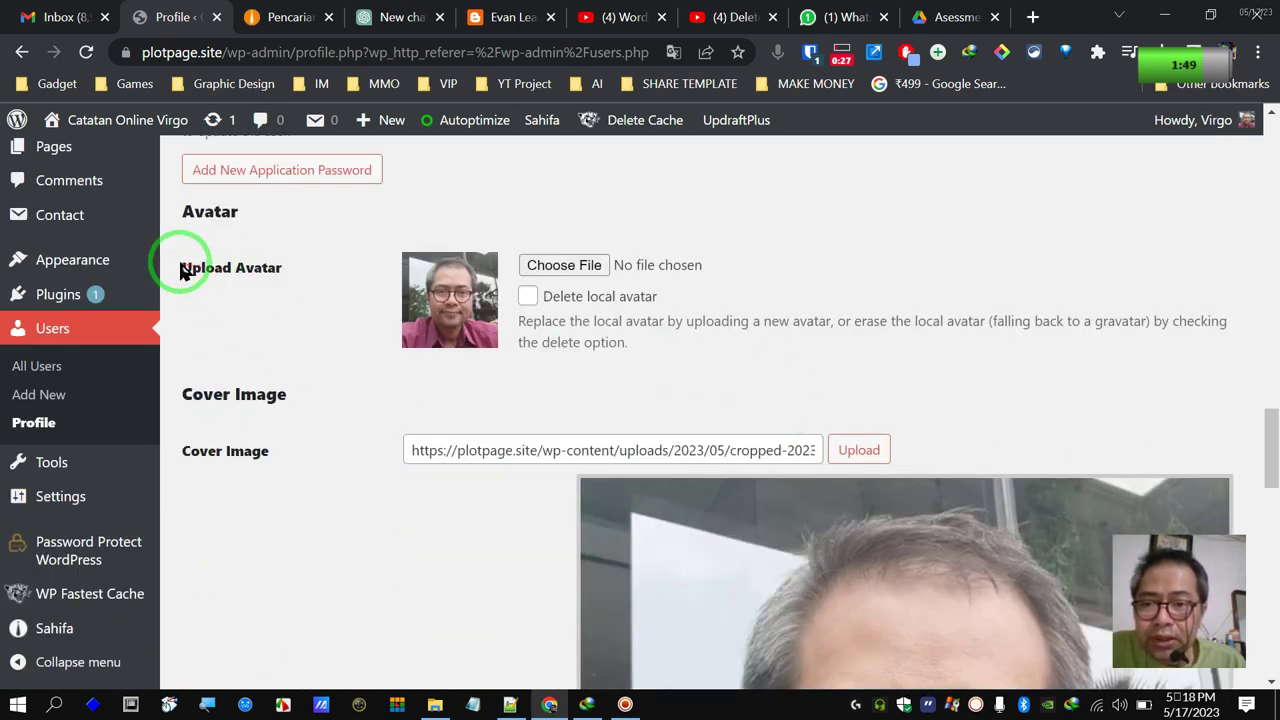
- Open the file chooser for Upload Avatar, cancel it, and review the rest of the profile form down to Update Profile
{"action": "left_click", "coordinate": [542, 274]}
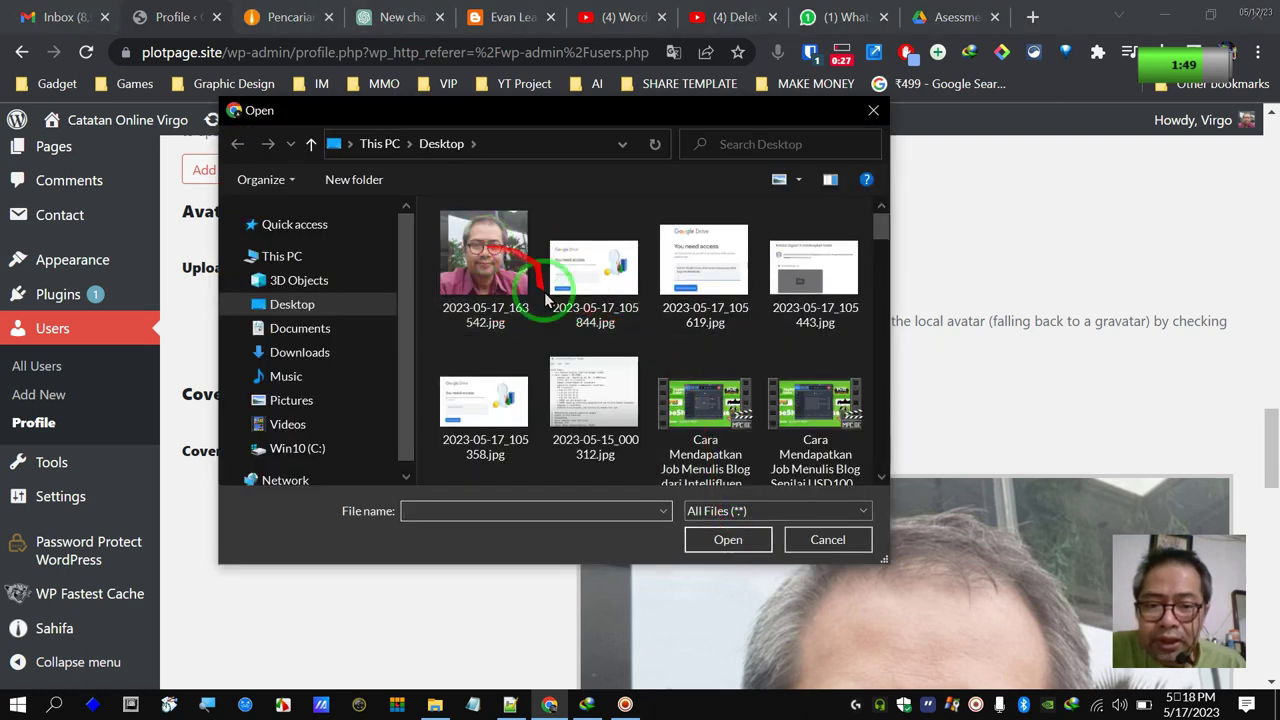
{"action": "left_click", "coordinate": [829, 539]}
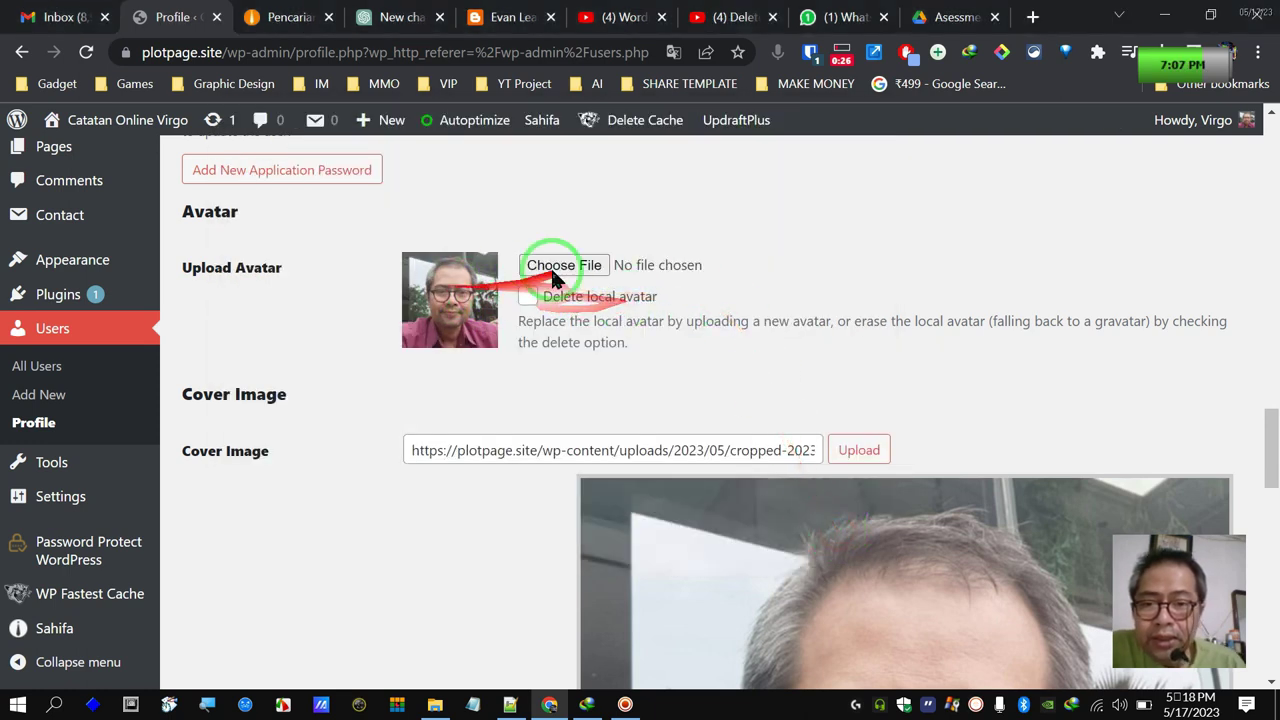
{"action": "scroll", "coordinate": [595, 268], "scroll_direction": "down", "scroll_amount": 5}
{"action": "scroll", "coordinate": [600, 268], "scroll_direction": "down", "scroll_amount": 8}
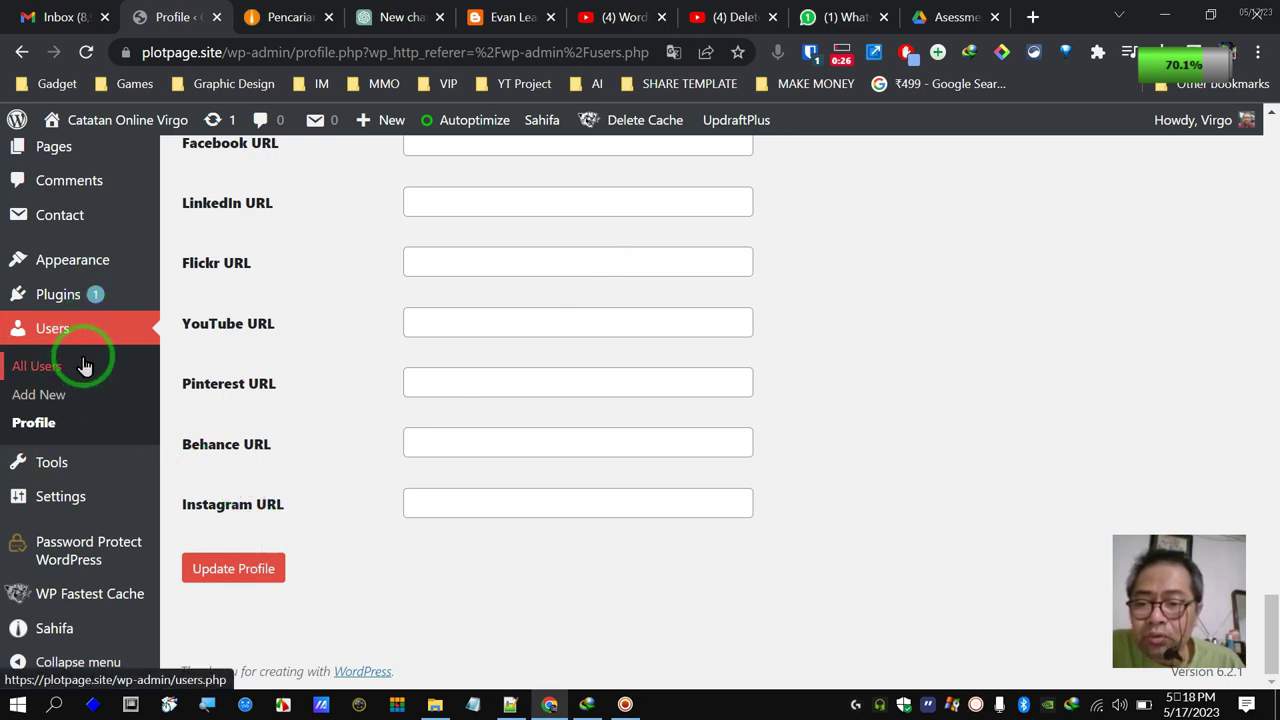
{"action": "mouse_move", "coordinate": [110, 552]}
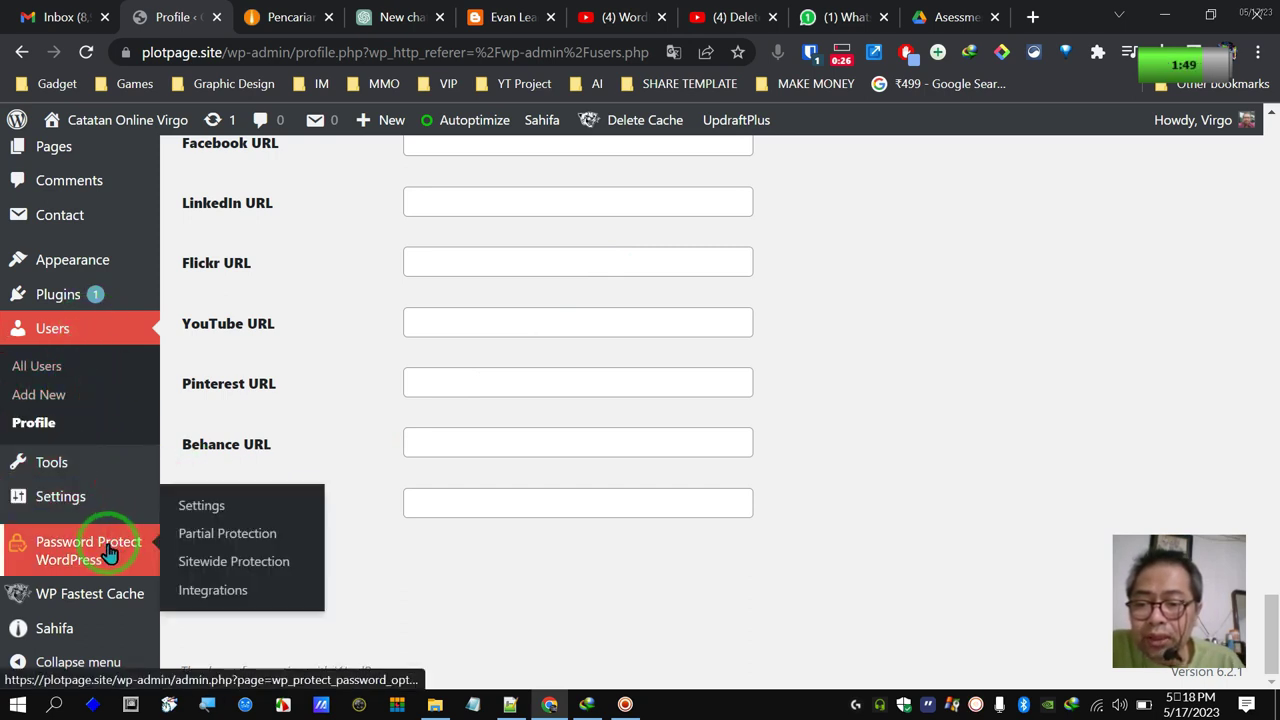
- Open the Sahifa theme settings, inspect the Custom Gravatar section, and open its image chooser and close it without choosing an image
{"action": "mouse_move", "coordinate": [75, 638]}
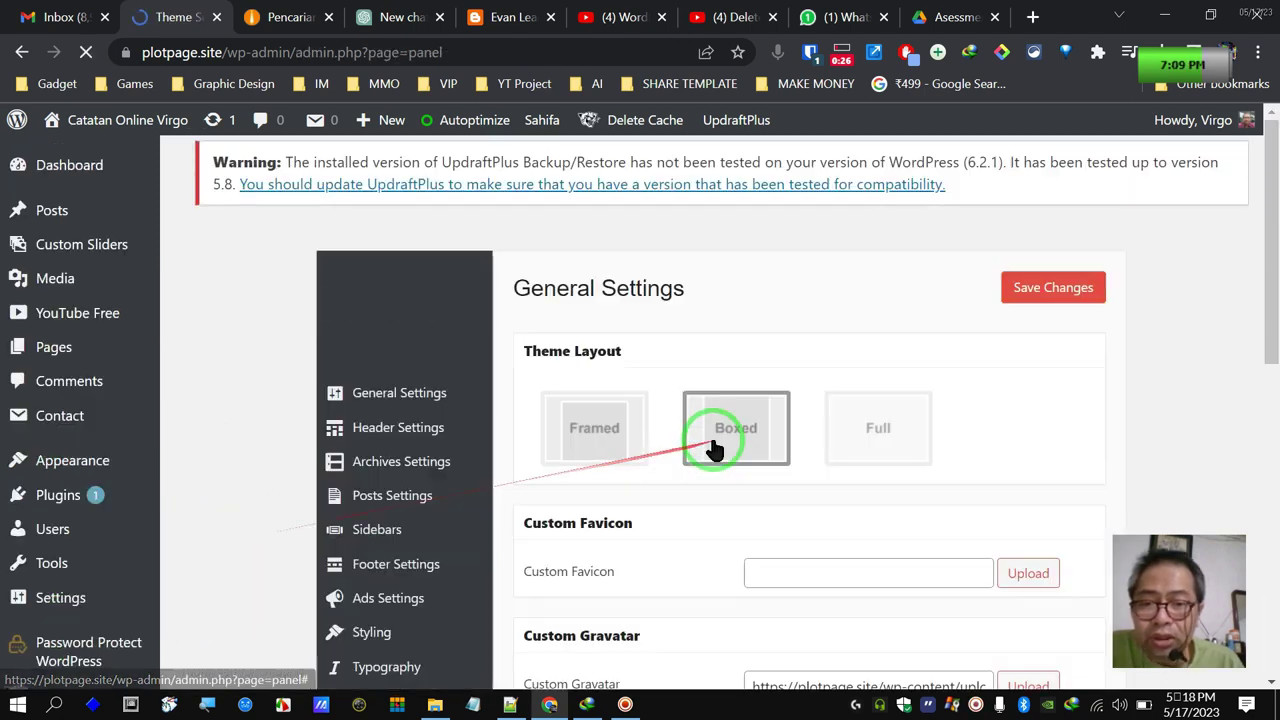
{"action": "left_click", "coordinate": [737, 418]}
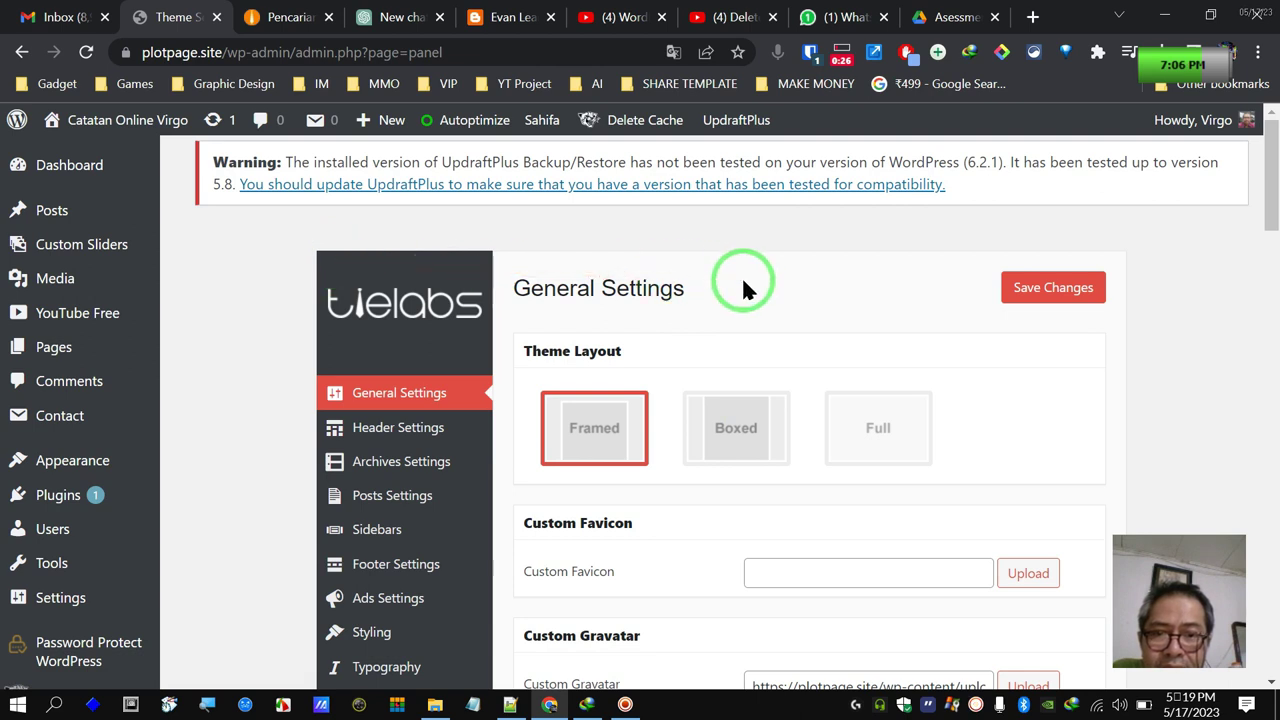
{"action": "scroll", "coordinate": [765, 280], "scroll_direction": "down", "scroll_amount": 2}
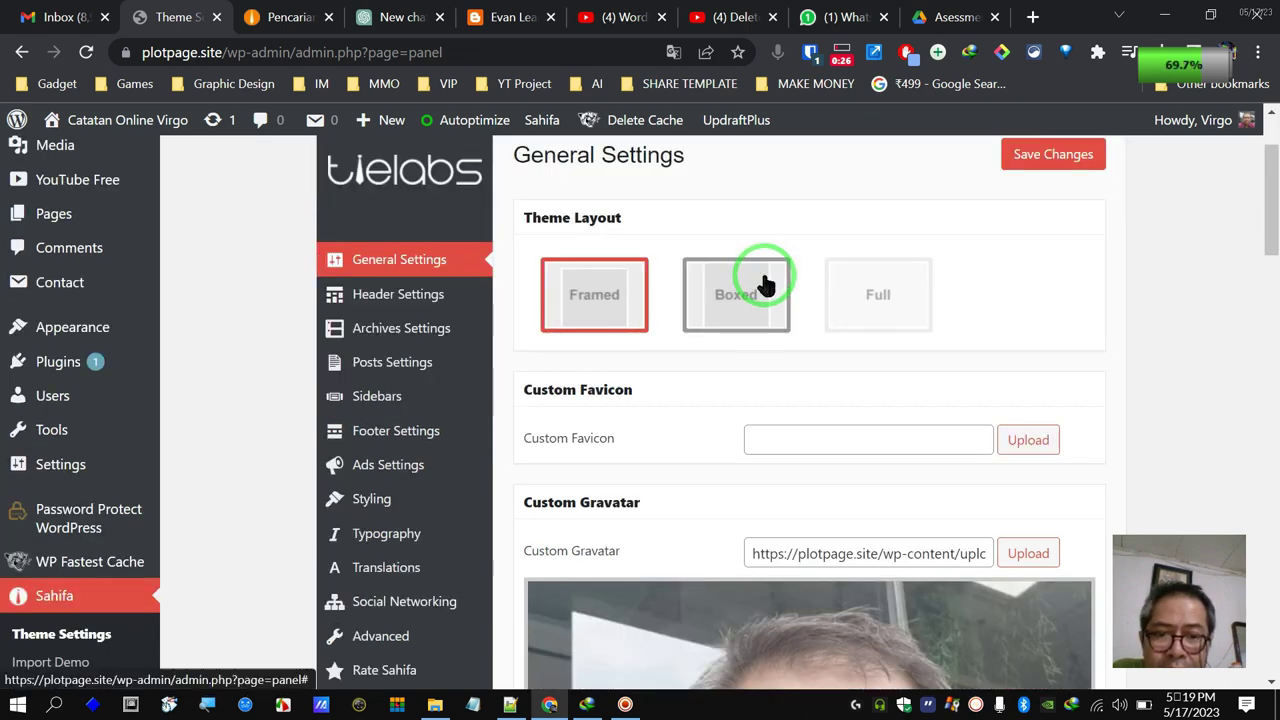
{"action": "scroll", "coordinate": [820, 272], "scroll_direction": "down", "scroll_amount": 2}
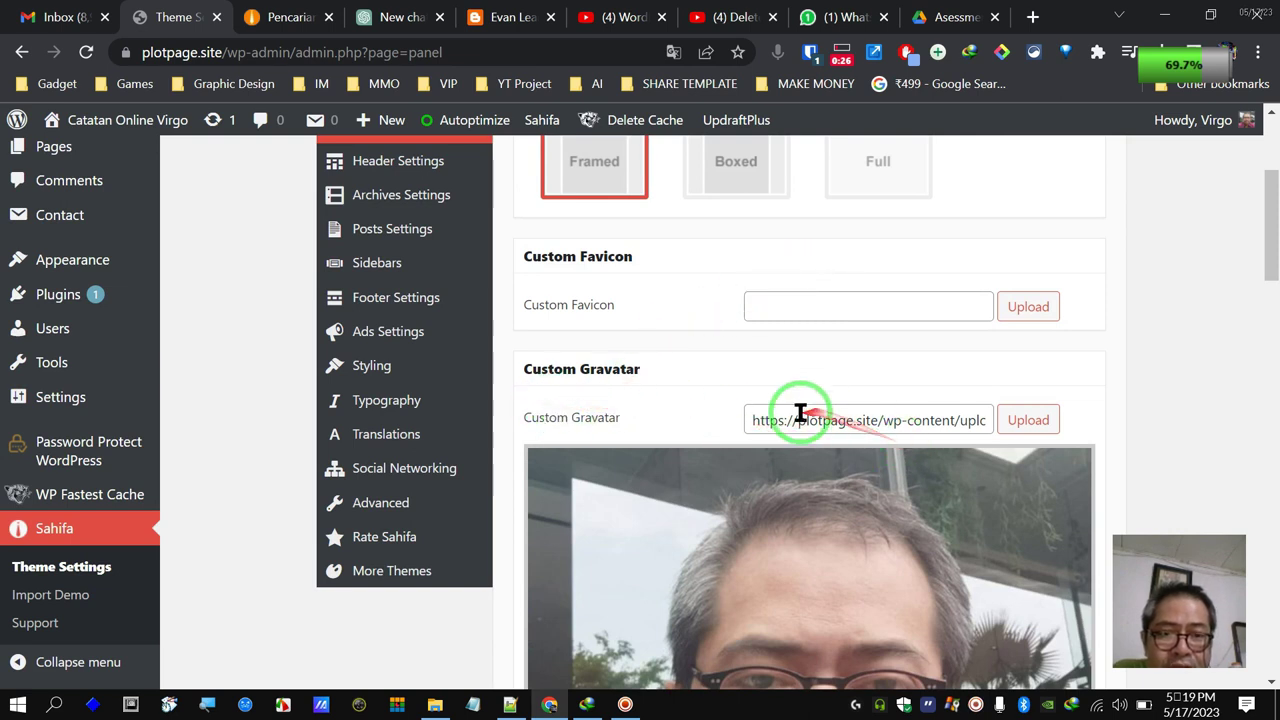
{"action": "left_click", "coordinate": [1042, 425]}
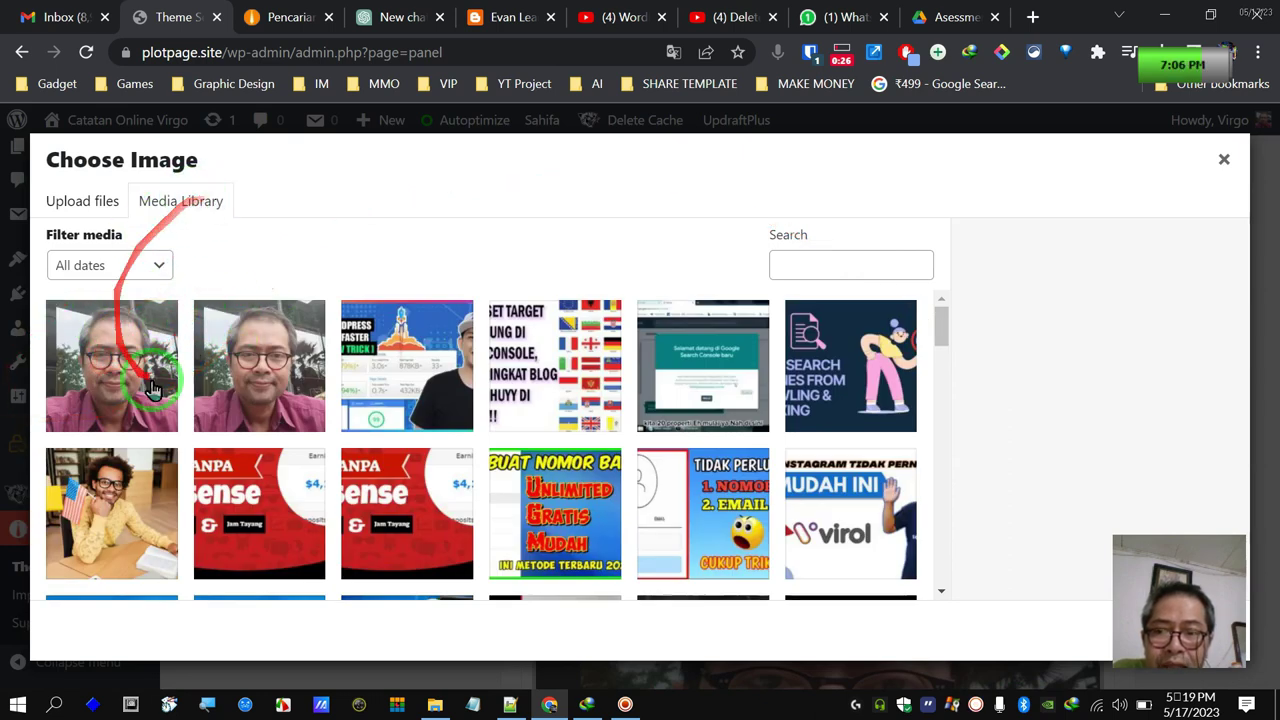
{"action": "left_click", "coordinate": [1222, 159]}
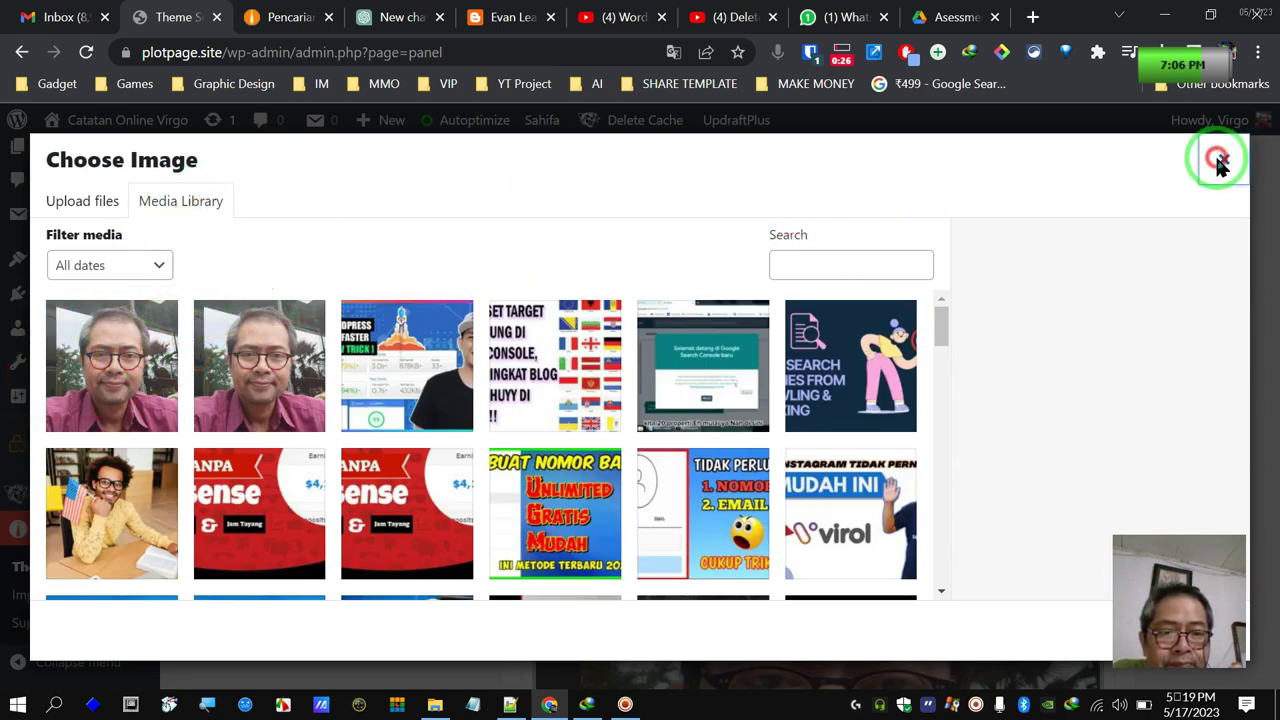
- Review the remaining General Settings from Apple Icons to Breadcrumbs Settings, and return to the Custom Gravatar section
{"action": "scroll", "coordinate": [970, 264], "scroll_direction": "down", "scroll_amount": 8}
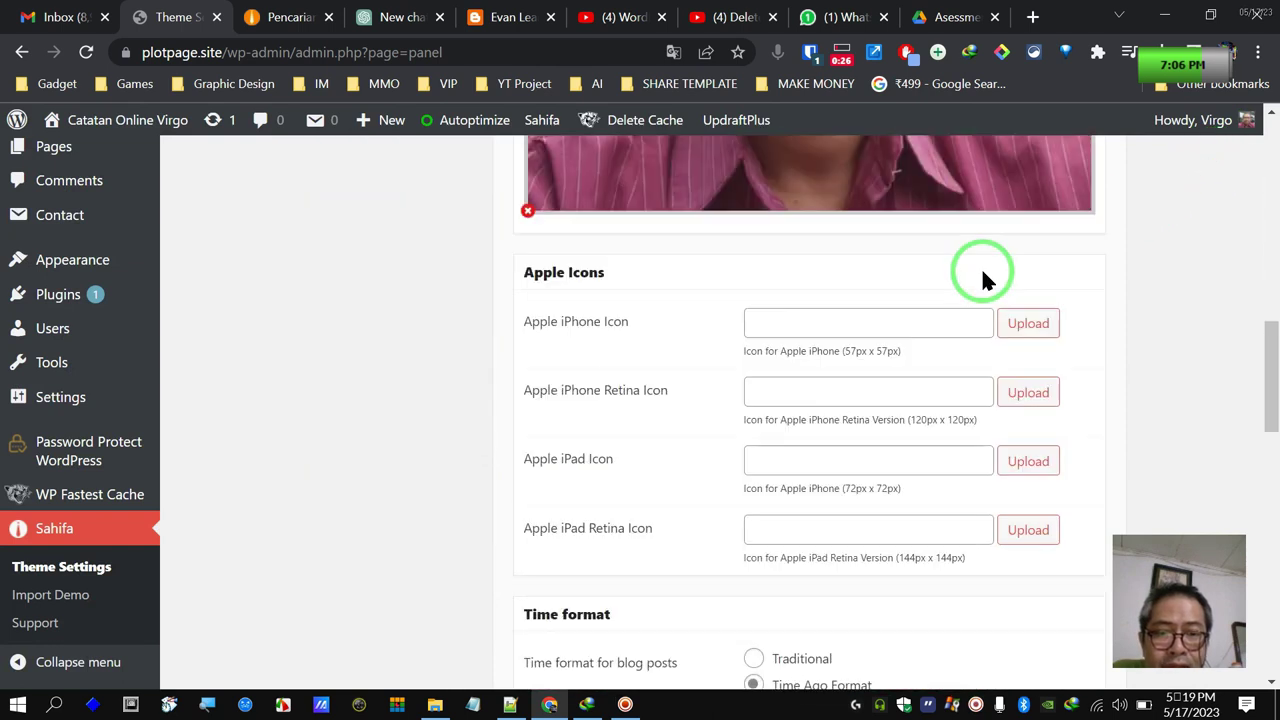
{"action": "scroll", "coordinate": [981, 267], "scroll_direction": "down", "scroll_amount": 3}
{"action": "scroll", "coordinate": [984, 275], "scroll_direction": "down", "scroll_amount": 6}
{"action": "scroll", "coordinate": [984, 275], "scroll_direction": "up", "scroll_amount": 3}
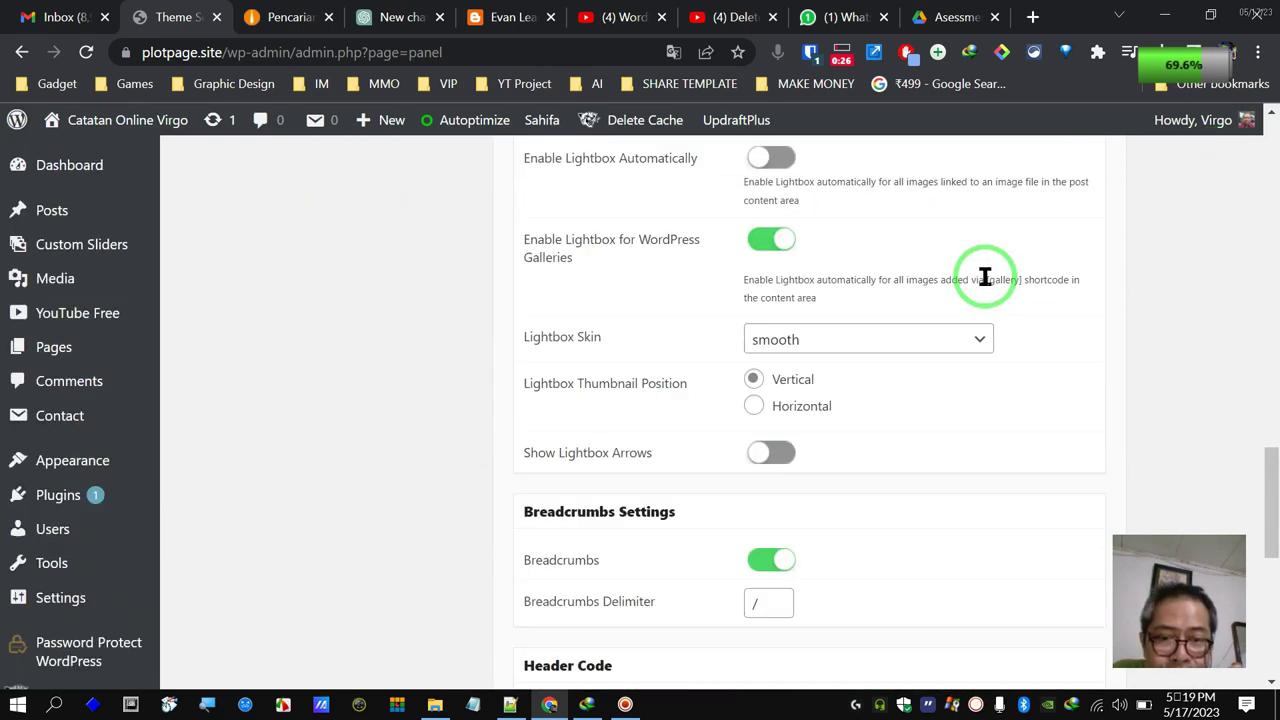
{"action": "scroll", "coordinate": [984, 277], "scroll_direction": "up", "scroll_amount": 10}
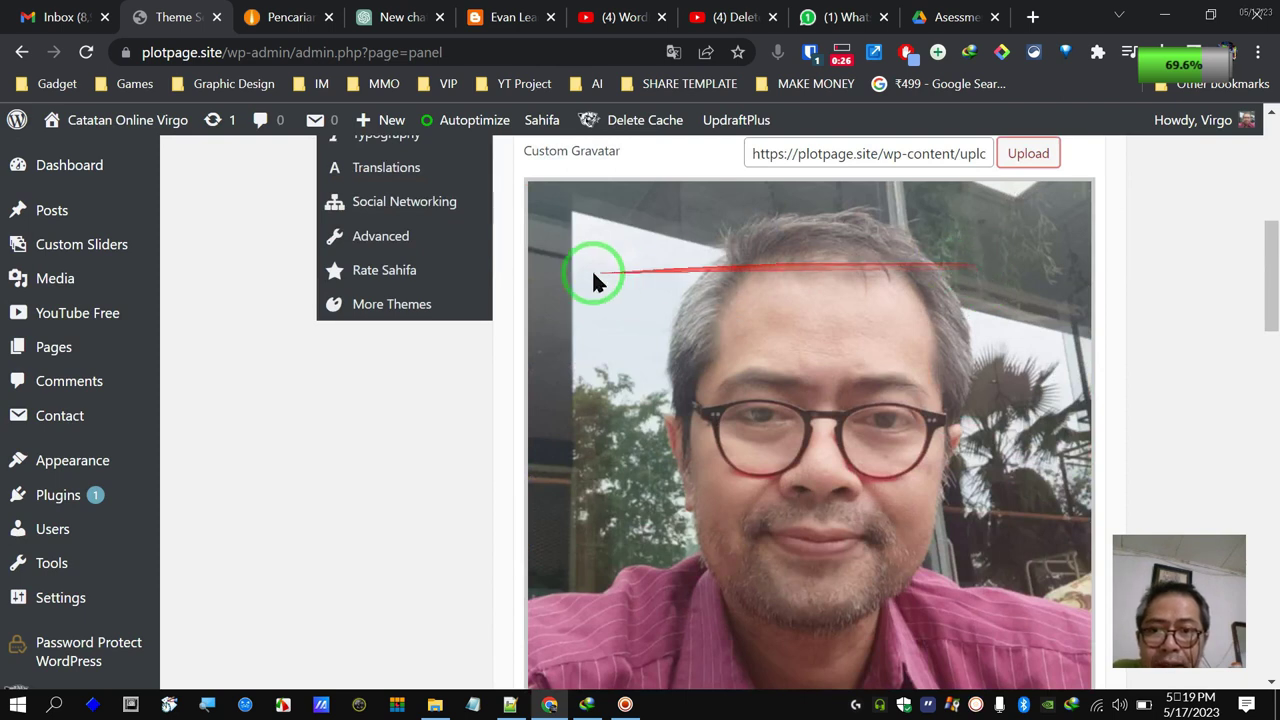
{"action": "scroll", "coordinate": [592, 280], "scroll_direction": "up", "scroll_amount": 3}
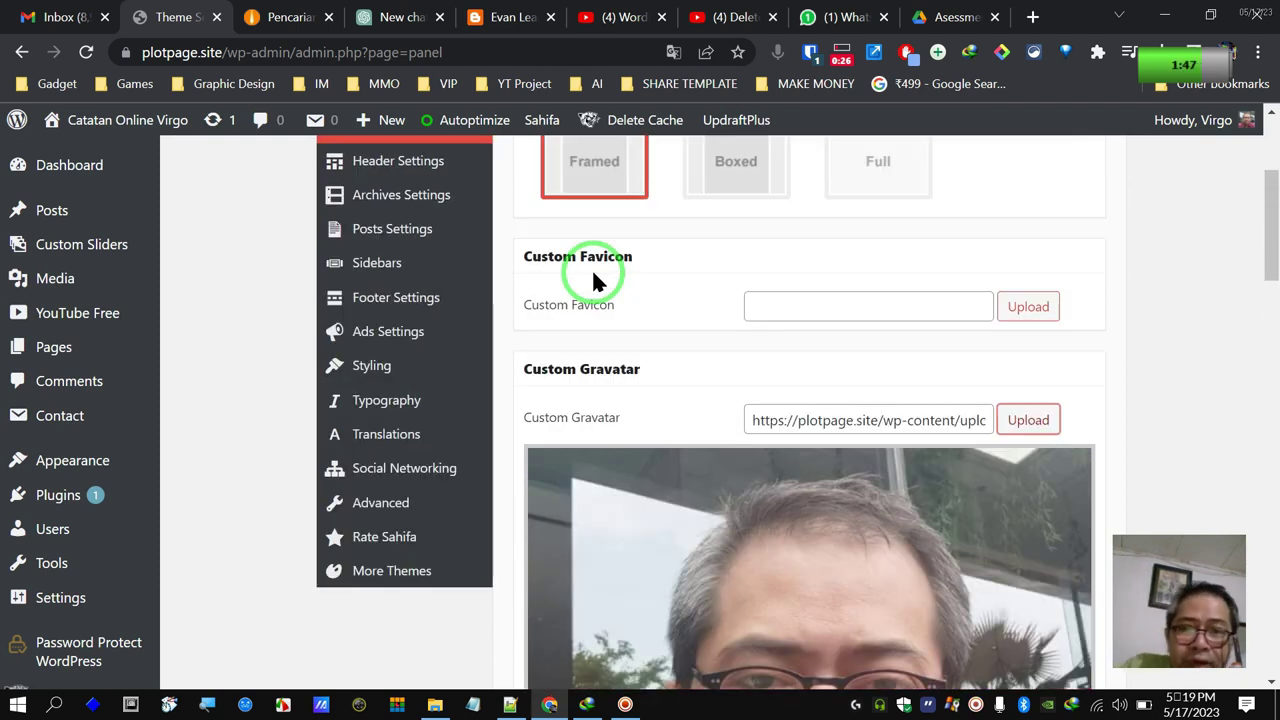
- Open the theme's Posts Settings, and check the featured image and author box on the post "Pencarian Beasiswa untuk Perguruan Tinggi"
{"action": "left_click", "coordinate": [488, 247]}
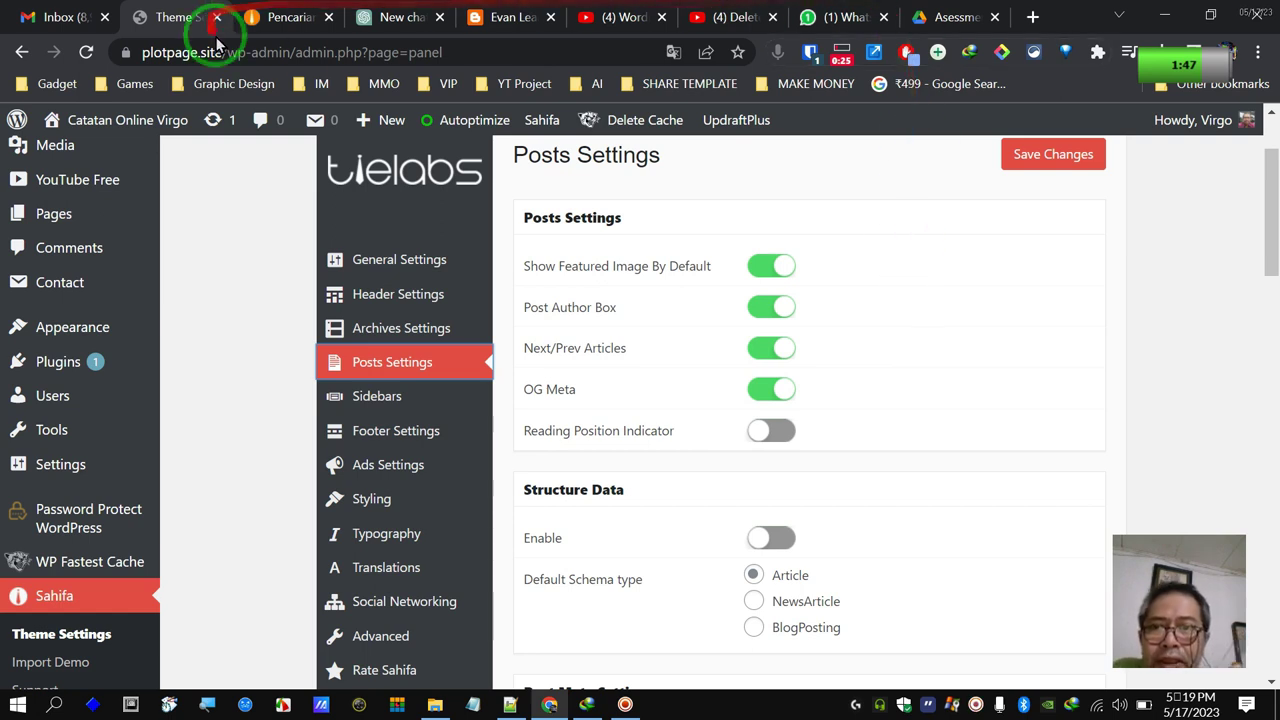
{"action": "left_click", "coordinate": [279, 22]}
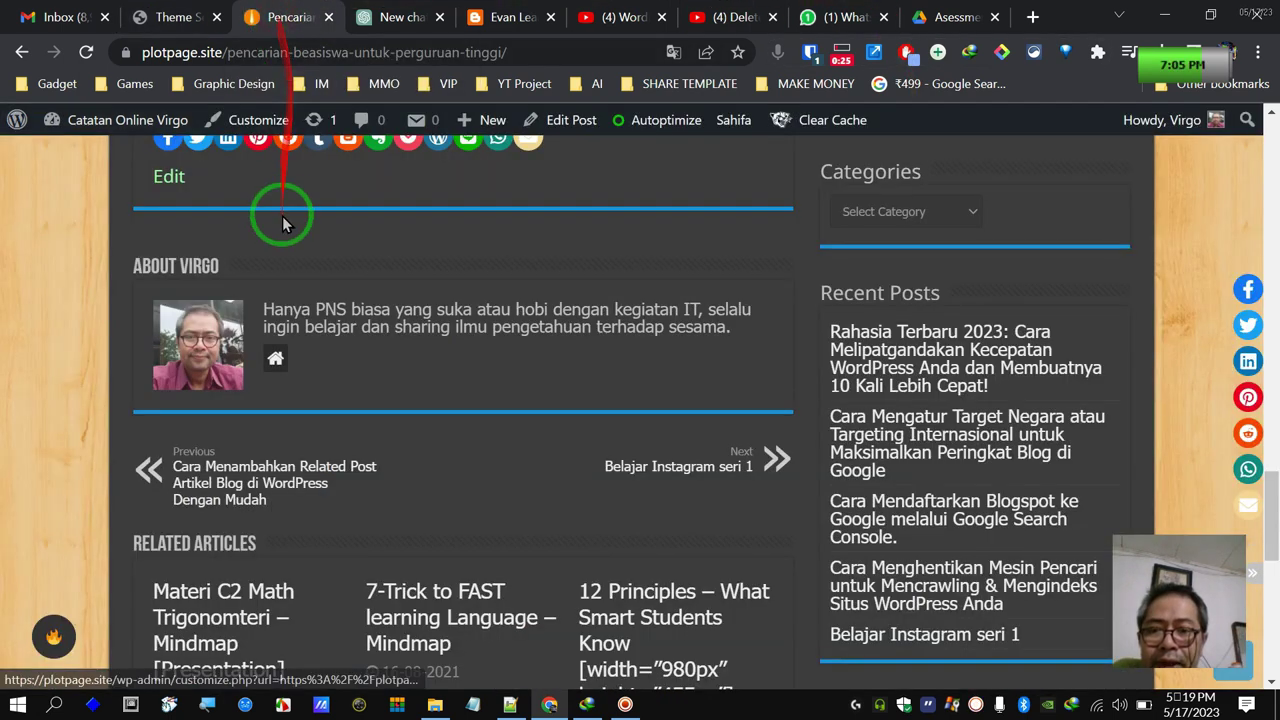
{"action": "scroll", "coordinate": [519, 393], "scroll_direction": "up", "scroll_amount": 10}
{"action": "scroll", "coordinate": [519, 393], "scroll_direction": "up", "scroll_amount": 12}
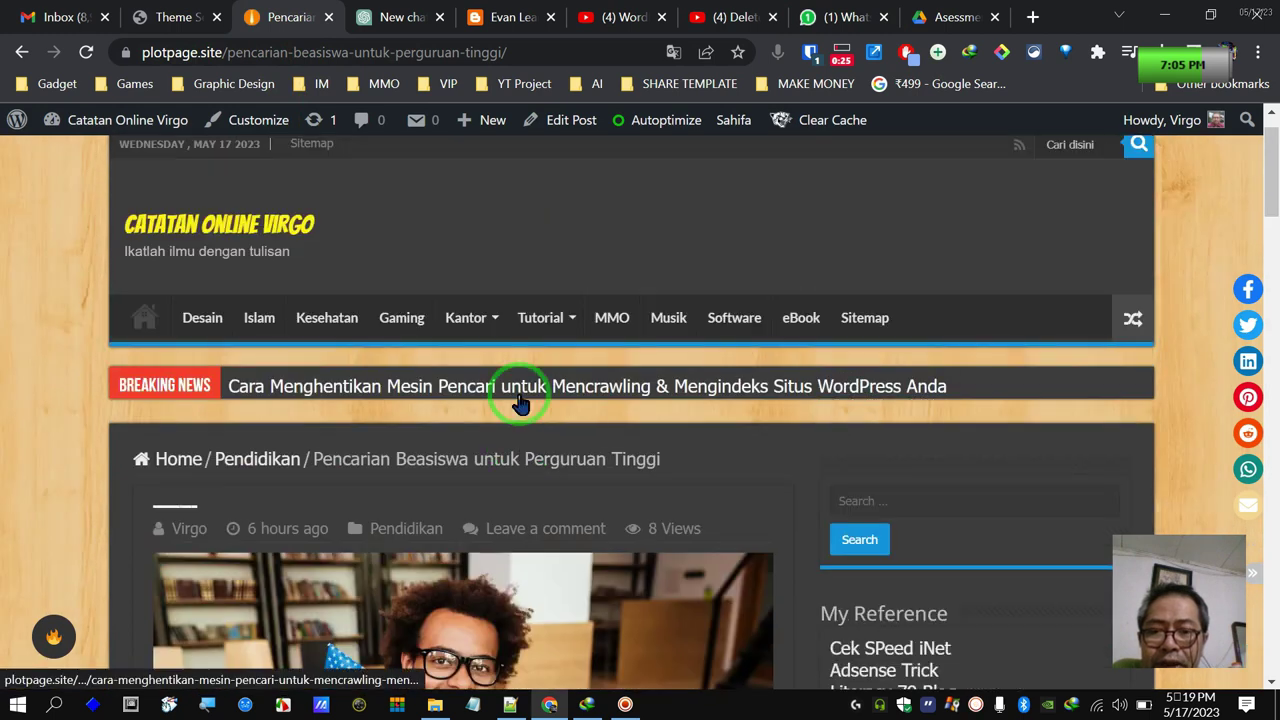
{"action": "scroll", "coordinate": [523, 403], "scroll_direction": "down", "scroll_amount": 3}
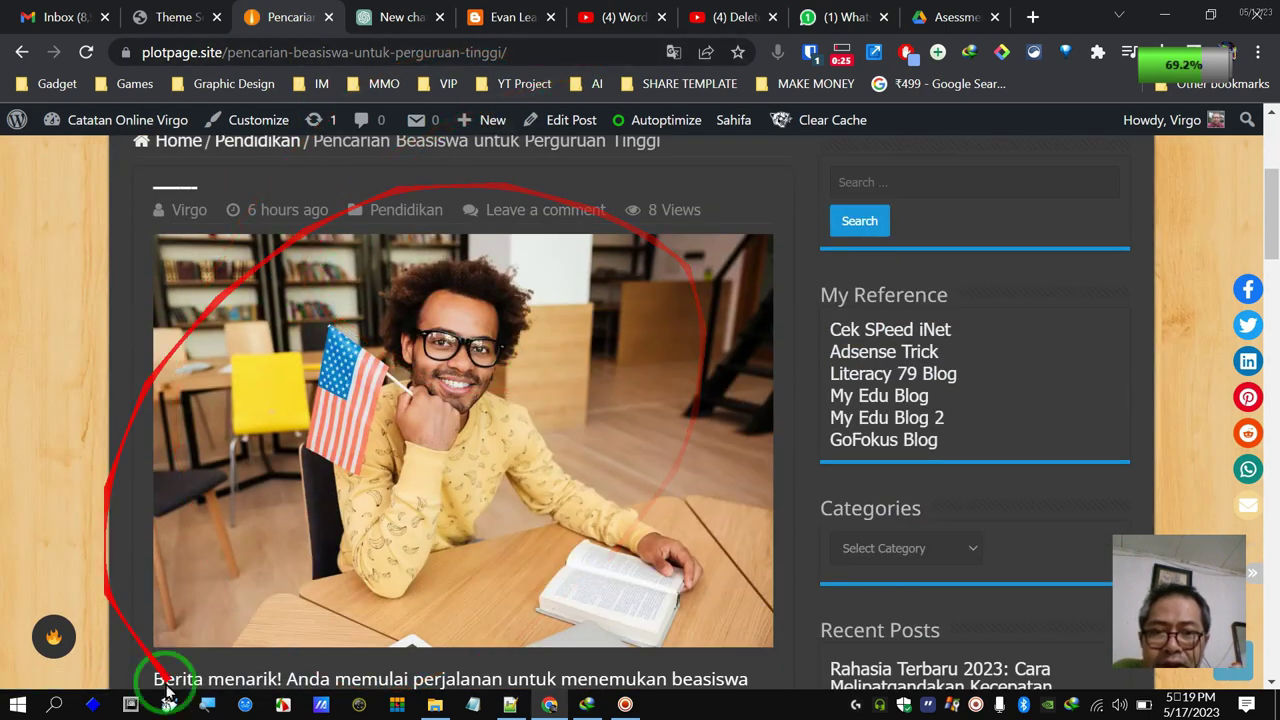
{"action": "scroll", "coordinate": [655, 445], "scroll_direction": "down", "scroll_amount": 15}
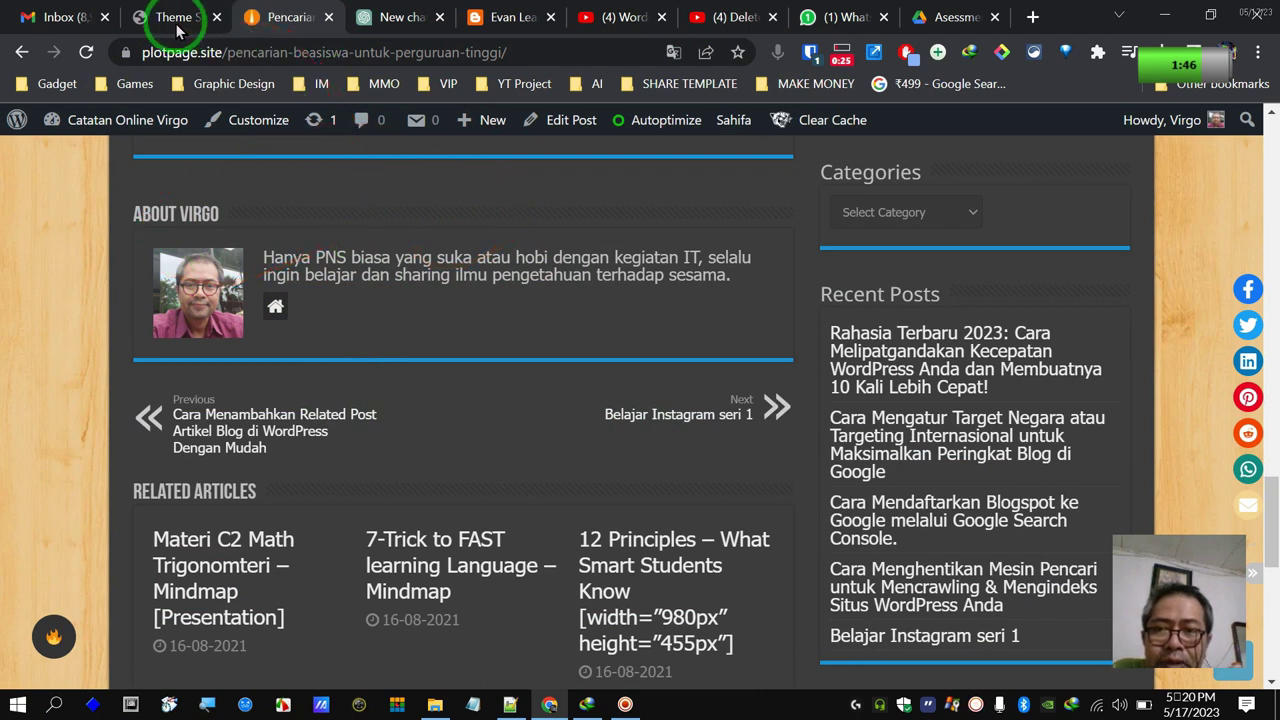
- Examine the Post Author Box option in the theme's Posts Settings and compare it with the author box on the blog post
{"action": "left_click", "coordinate": [177, 24]}
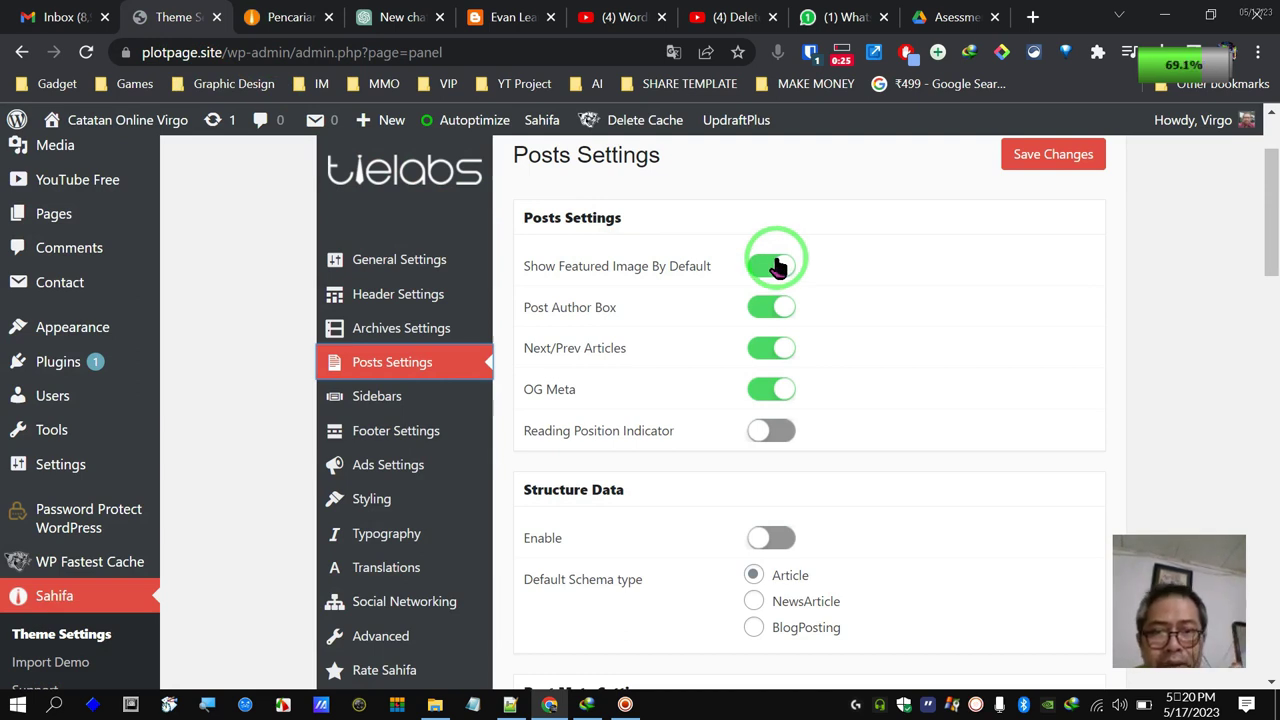
{"action": "left_click", "coordinate": [766, 311]}
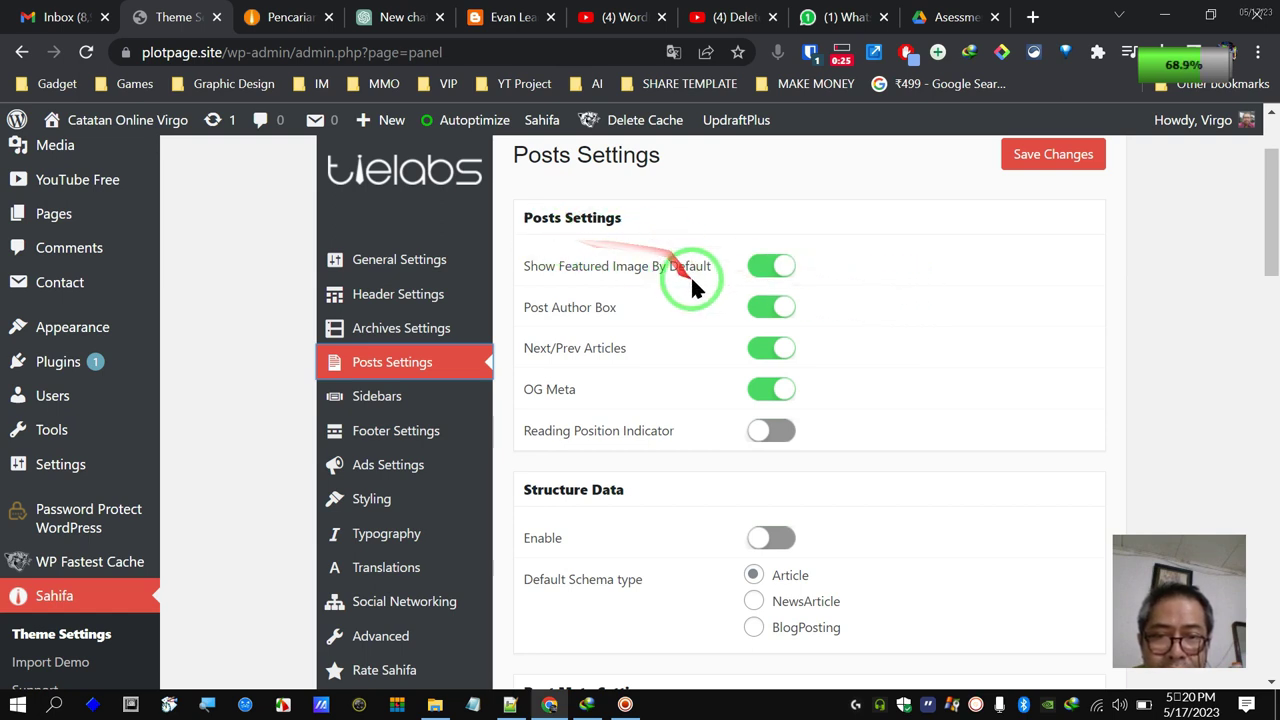
{"action": "left_click_drag", "start_coordinate": [523, 310], "coordinate": [628, 315]}
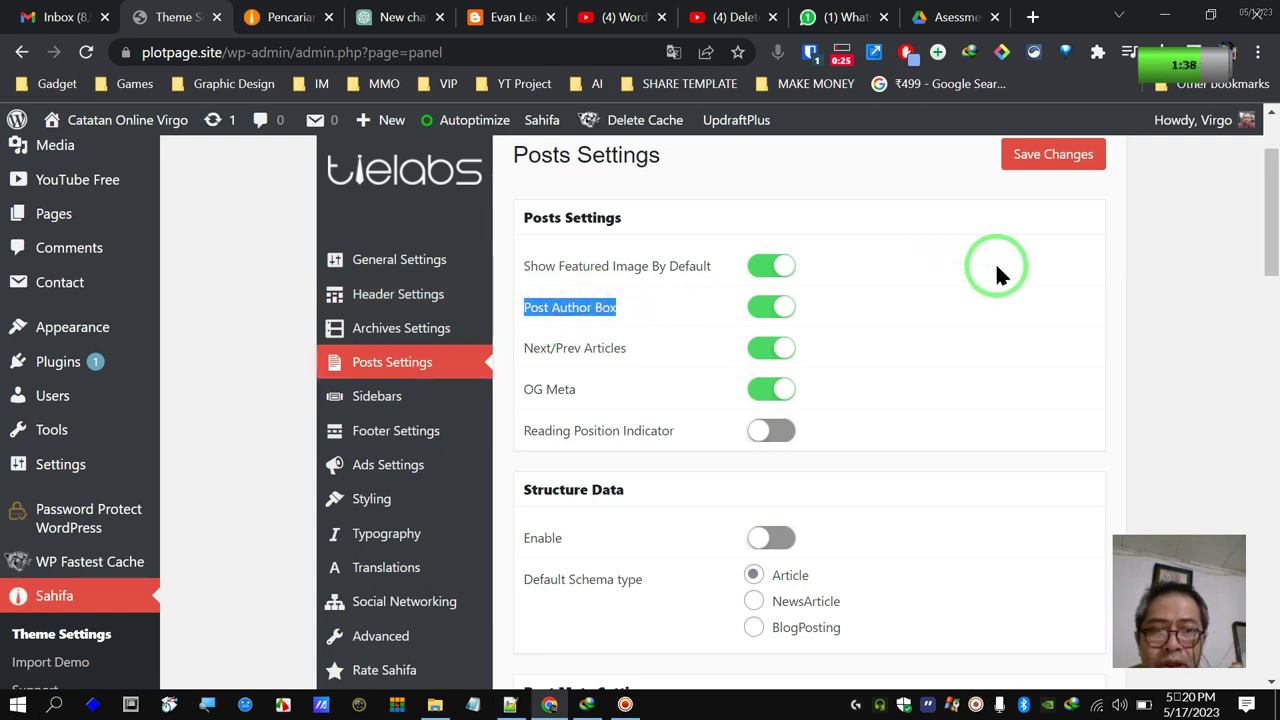
{"action": "left_click", "coordinate": [273, 20]}
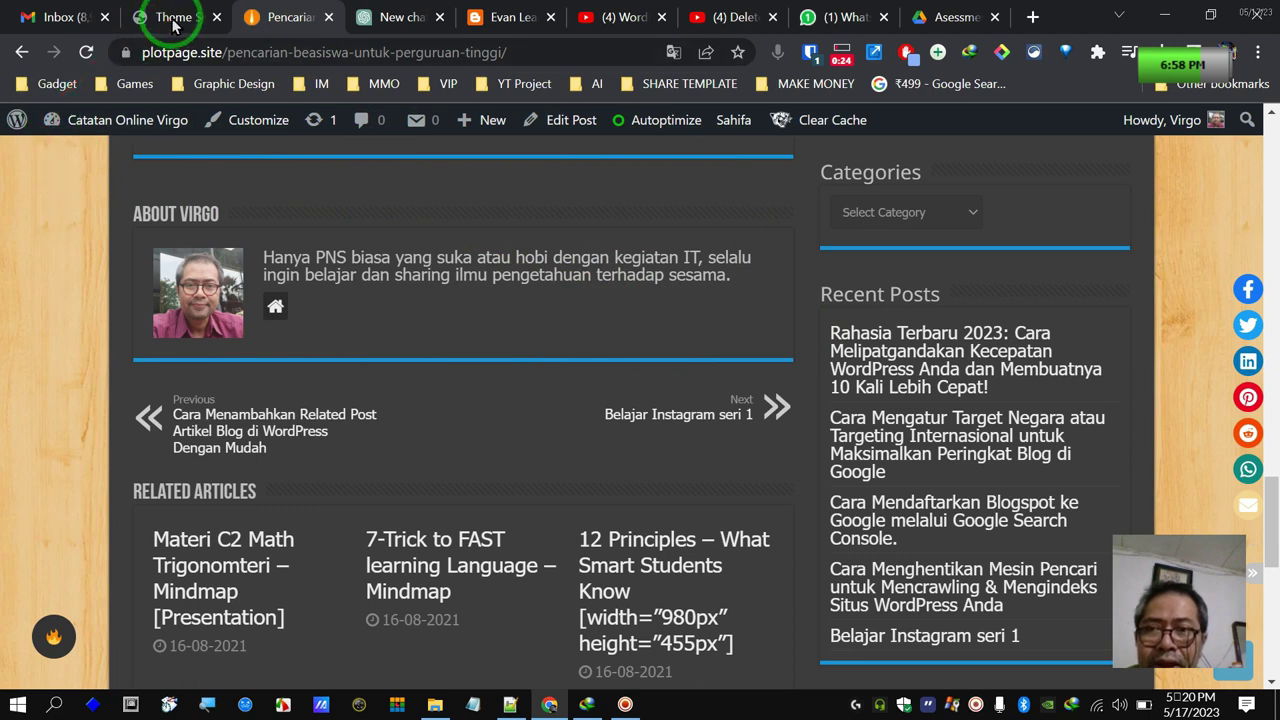
{"action": "left_click", "coordinate": [173, 22]}
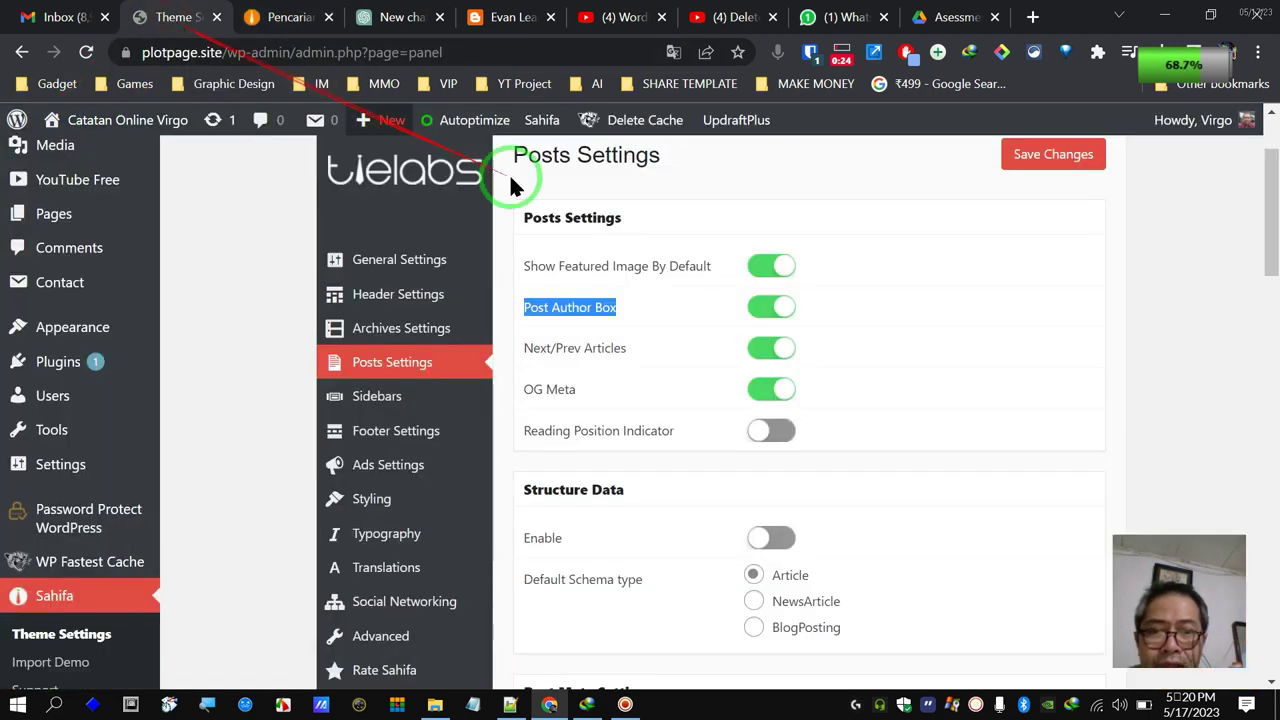
{"action": "left_click", "coordinate": [1000, 290]}
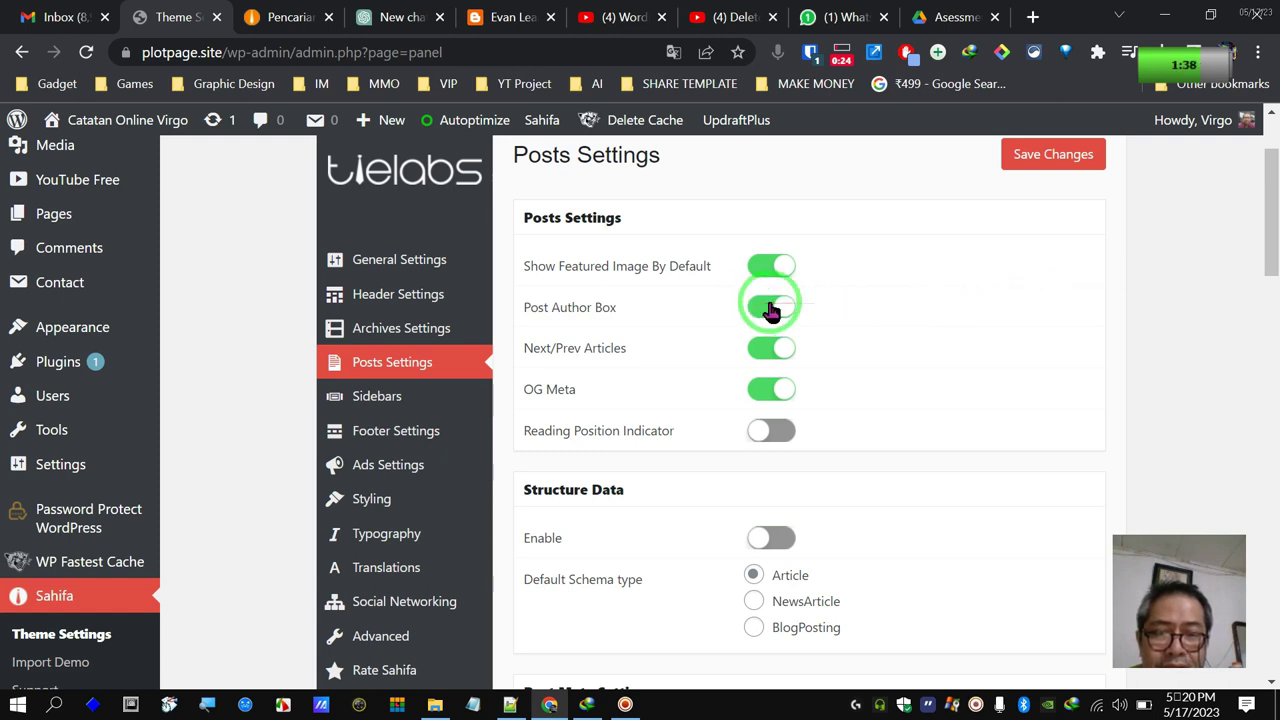
- Highlight the biography text in the blog post's author box and return to the theme's Posts Settings
{"action": "left_click", "coordinate": [284, 22]}
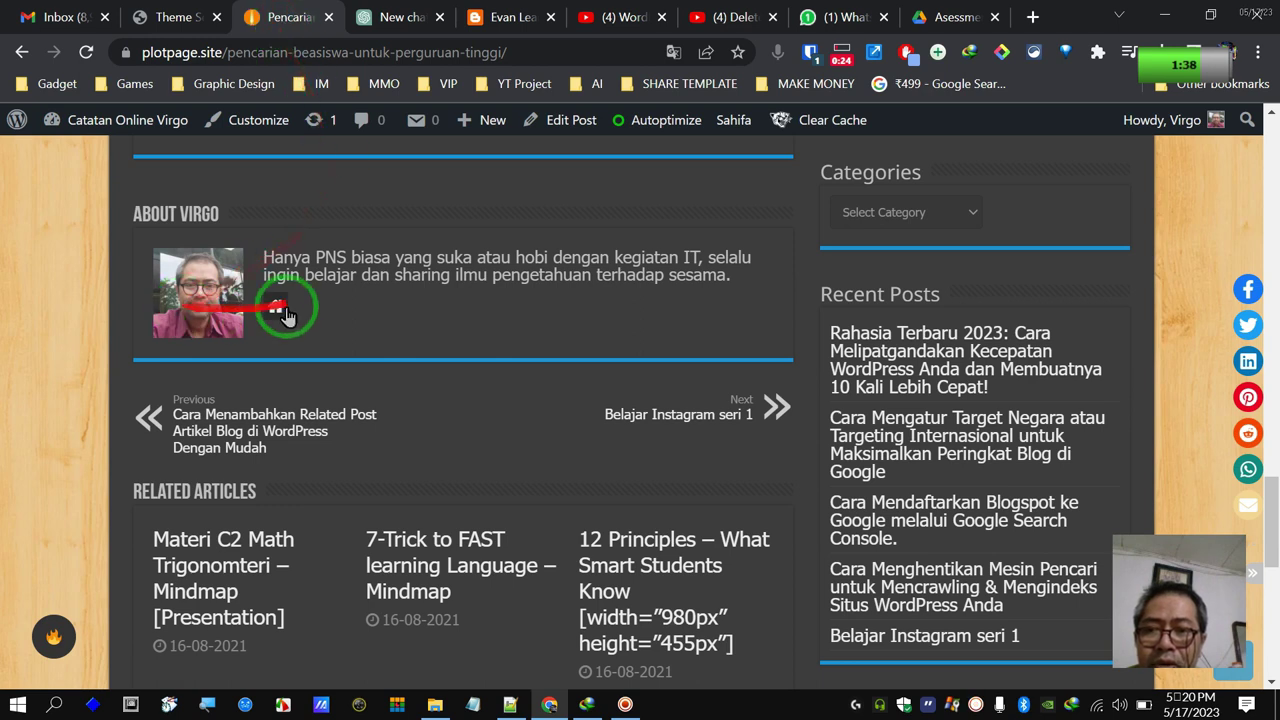
{"action": "triple_click", "coordinate": [265, 255]}
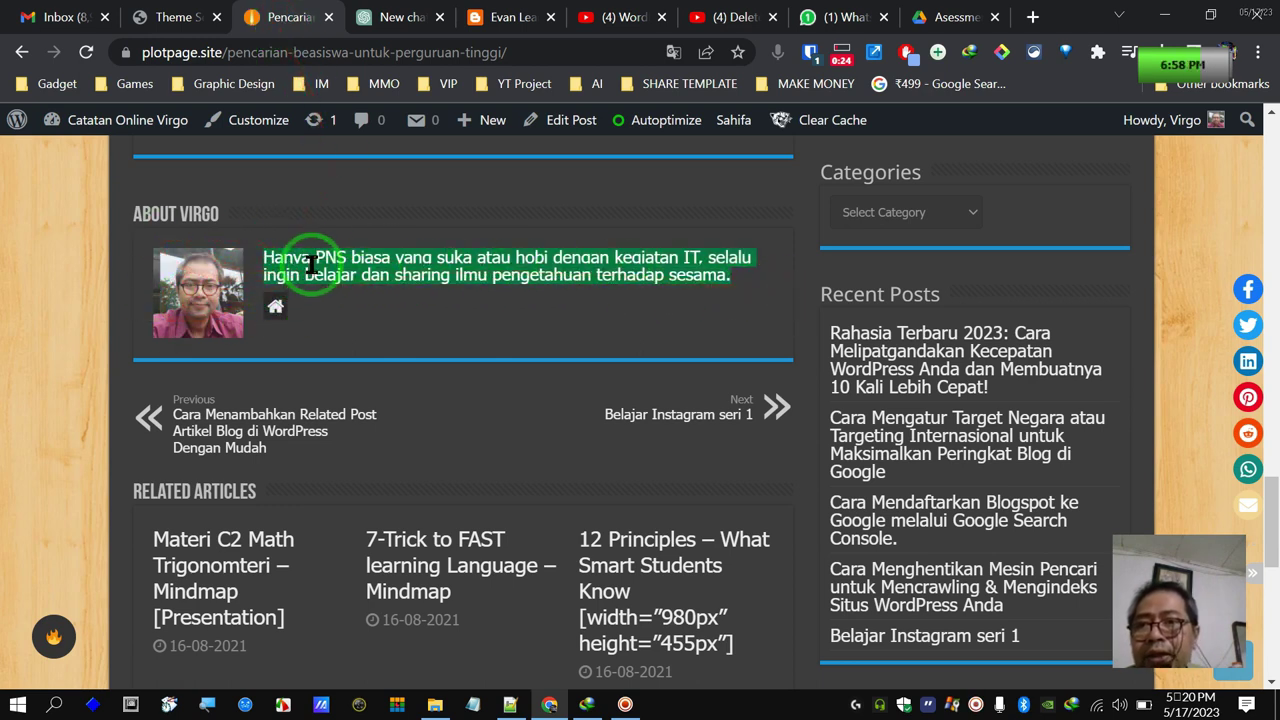
{"action": "left_click", "coordinate": [172, 20]}
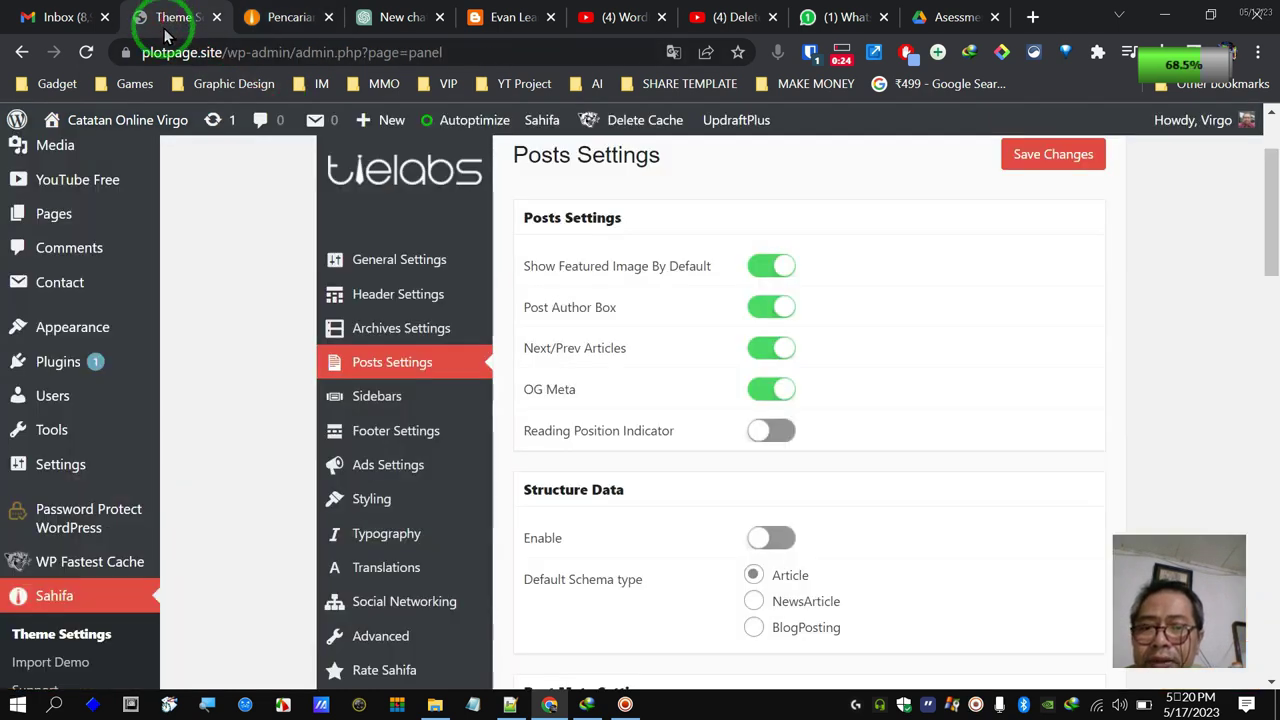
- Review the Post Meta Settings and Share Post Settings sections, and go back to the start of Posts Settings
{"action": "scroll", "coordinate": [897, 227], "scroll_direction": "down", "scroll_amount": 4}
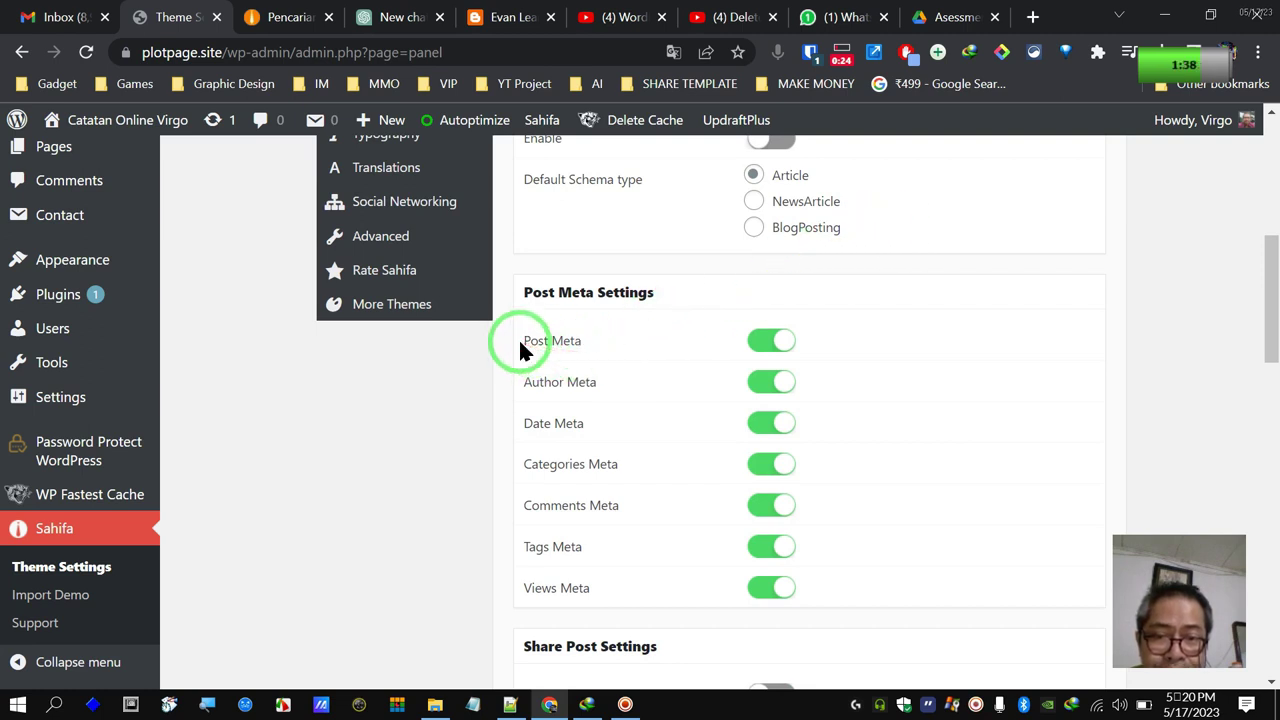
{"action": "mouse_move", "coordinate": [765, 340]}
{"action": "left_mouse_down"}
{"action": "mouse_move", "coordinate": [779, 532]}
{"action": "mouse_move", "coordinate": [914, 333]}
{"action": "left_mouse_up"}
{"action": "scroll", "coordinate": [914, 333], "scroll_direction": "down", "scroll_amount": 1}
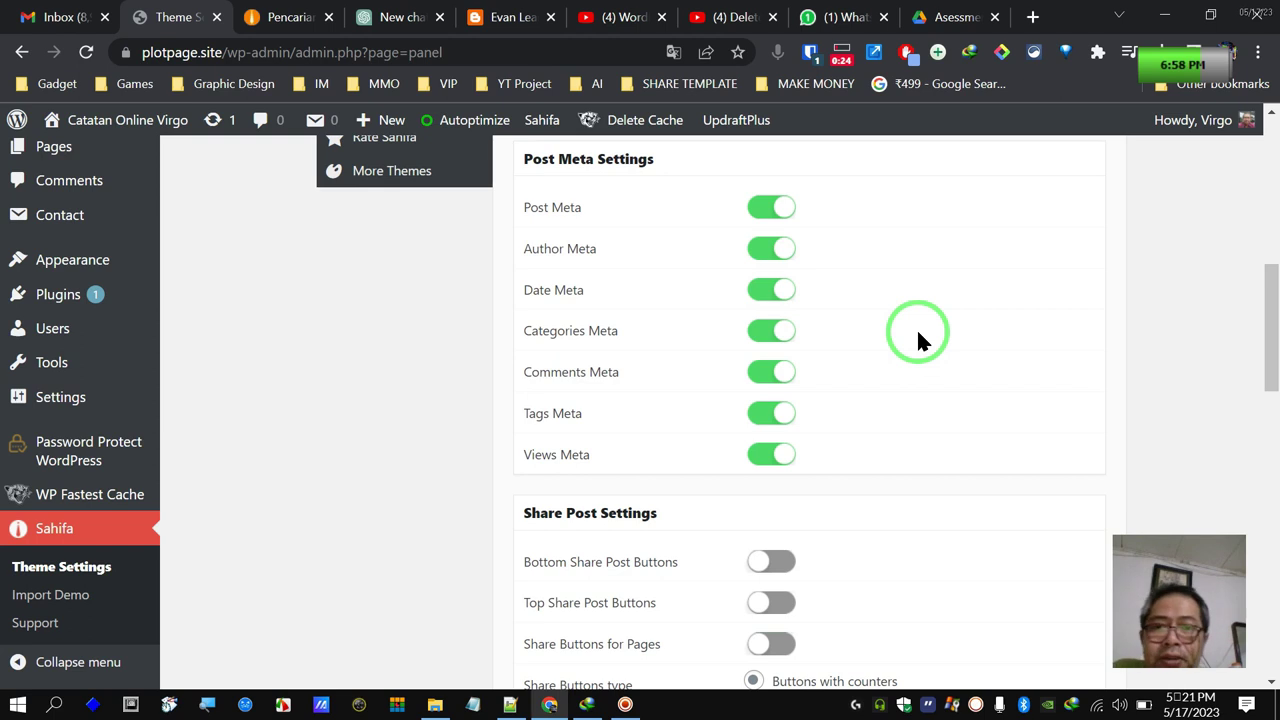
{"action": "scroll", "coordinate": [916, 328], "scroll_direction": "up", "scroll_amount": 7}
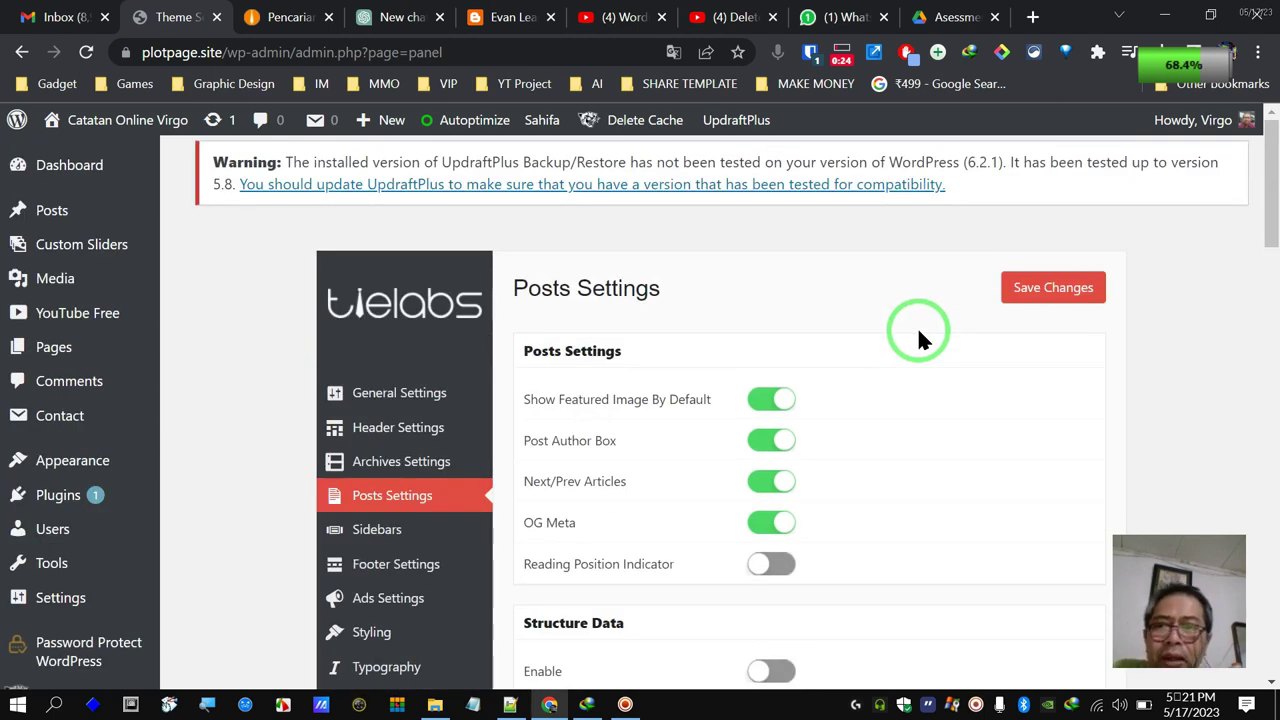
- Recheck the biography in the blog post's author box, and open the administrator's profile for editing from the list of all users
{"action": "left_click", "coordinate": [285, 17]}
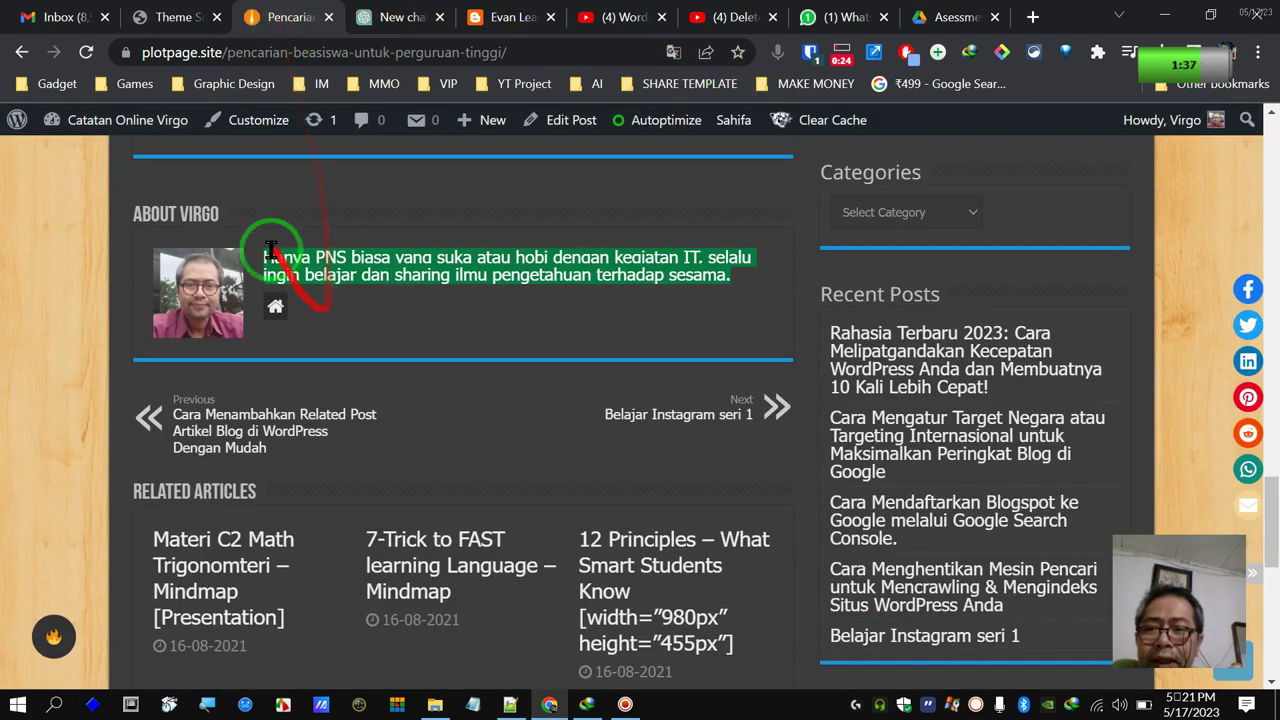
{"action": "left_click", "coordinate": [435, 265]}
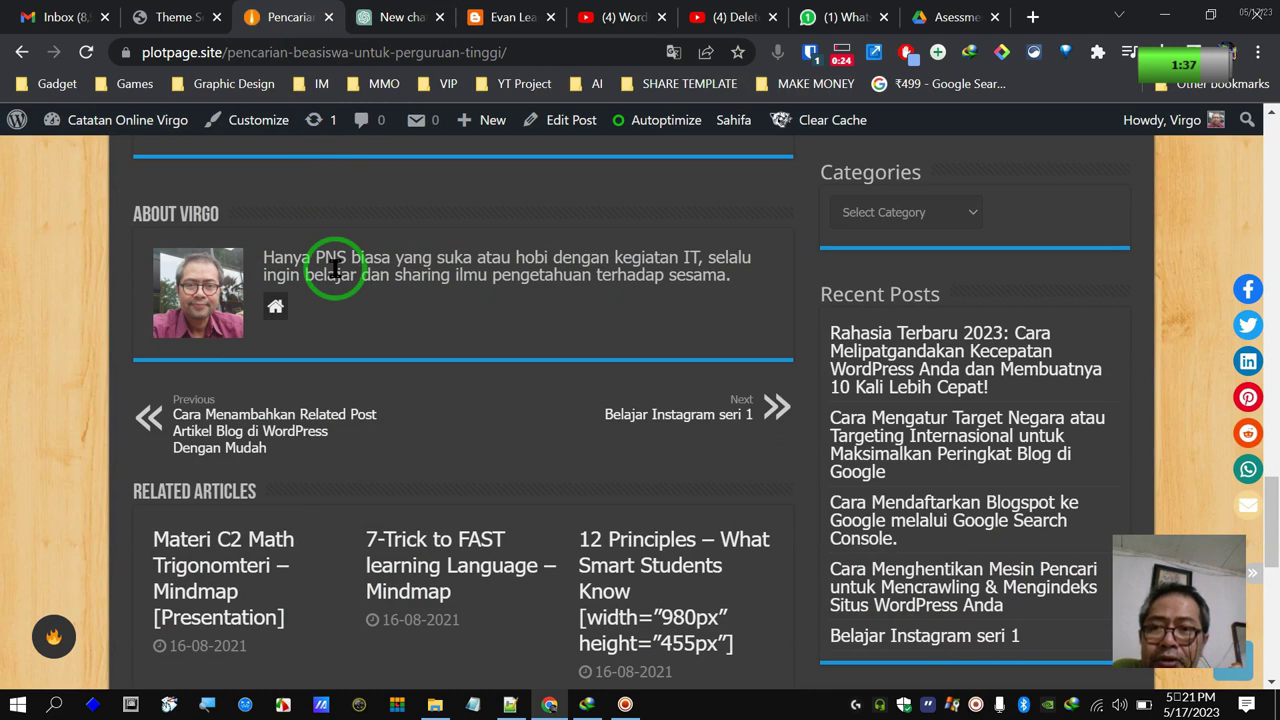
{"action": "left_click", "coordinate": [177, 16]}
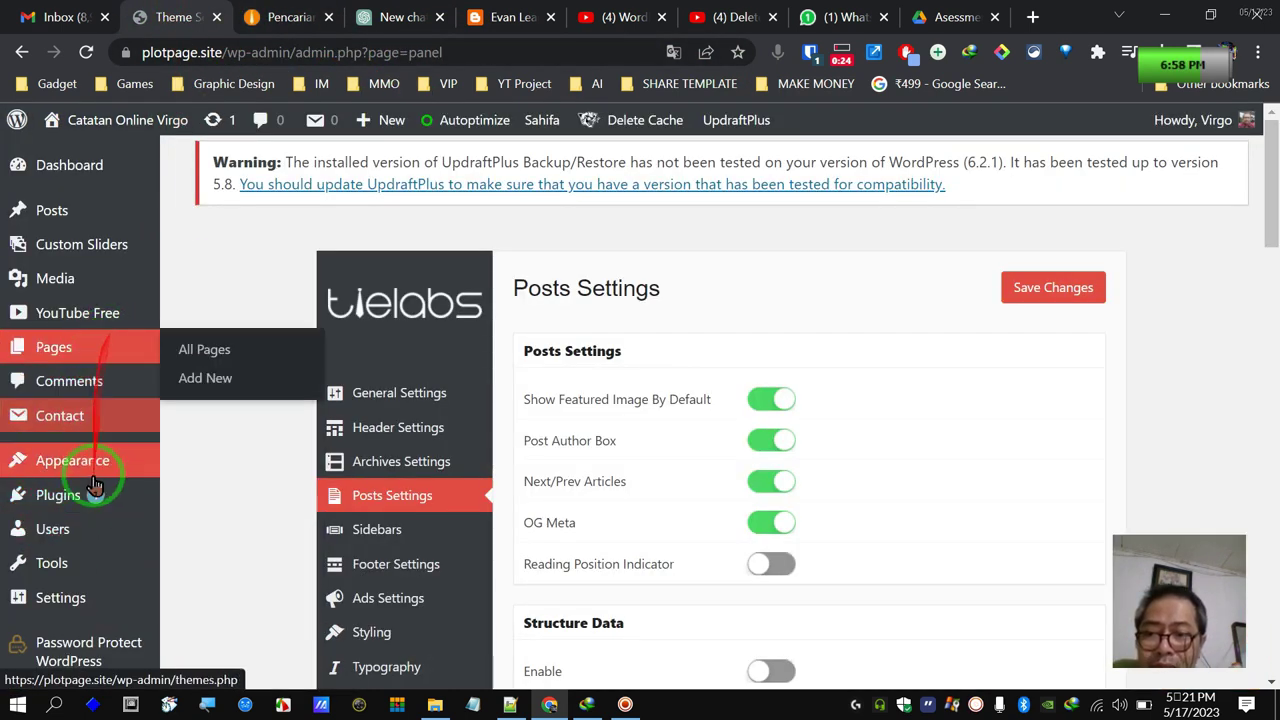
{"action": "mouse_move", "coordinate": [86, 528]}
{"action": "left_click", "coordinate": [193, 533]}
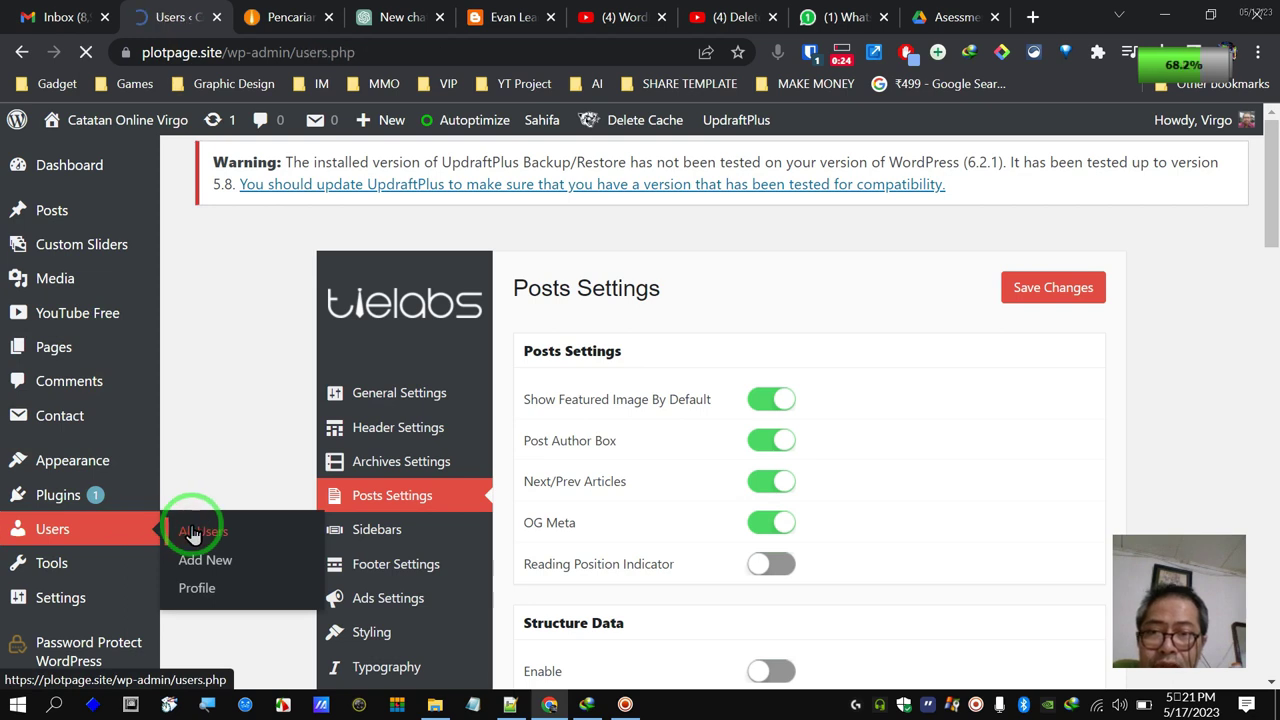
{"action": "mouse_move", "coordinate": [240, 400]}
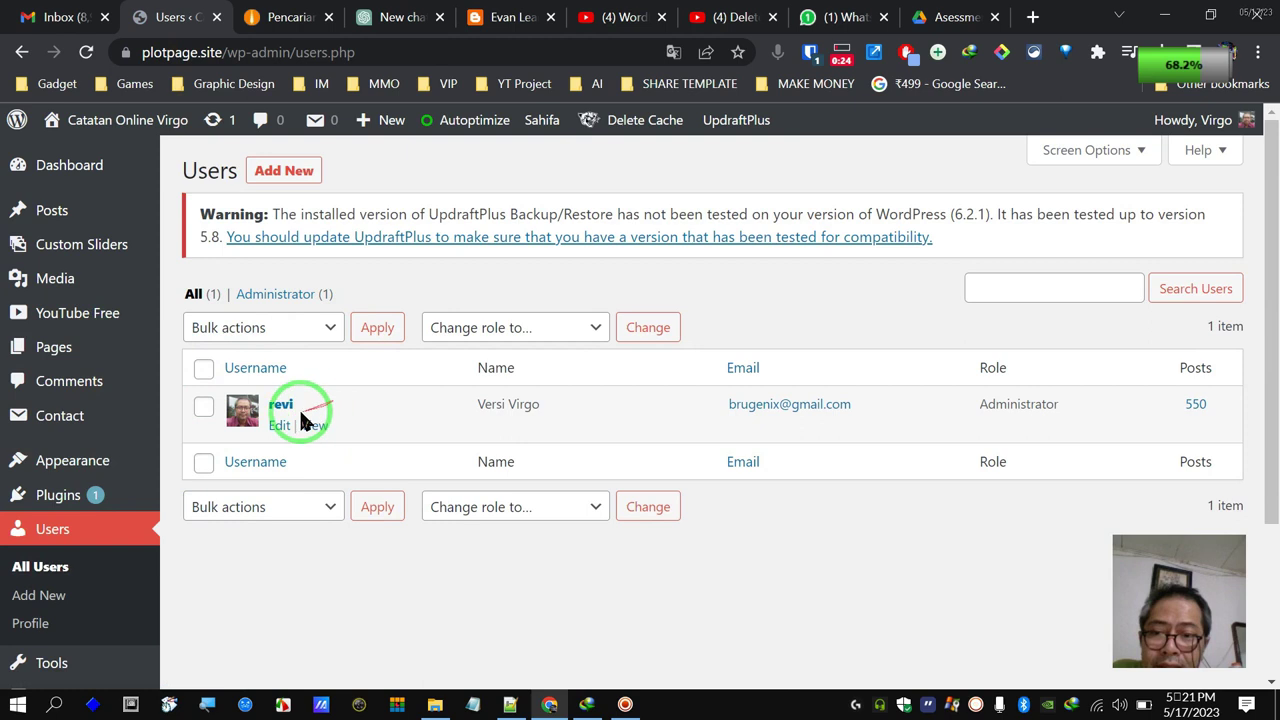
{"action": "mouse_move", "coordinate": [320, 408]}
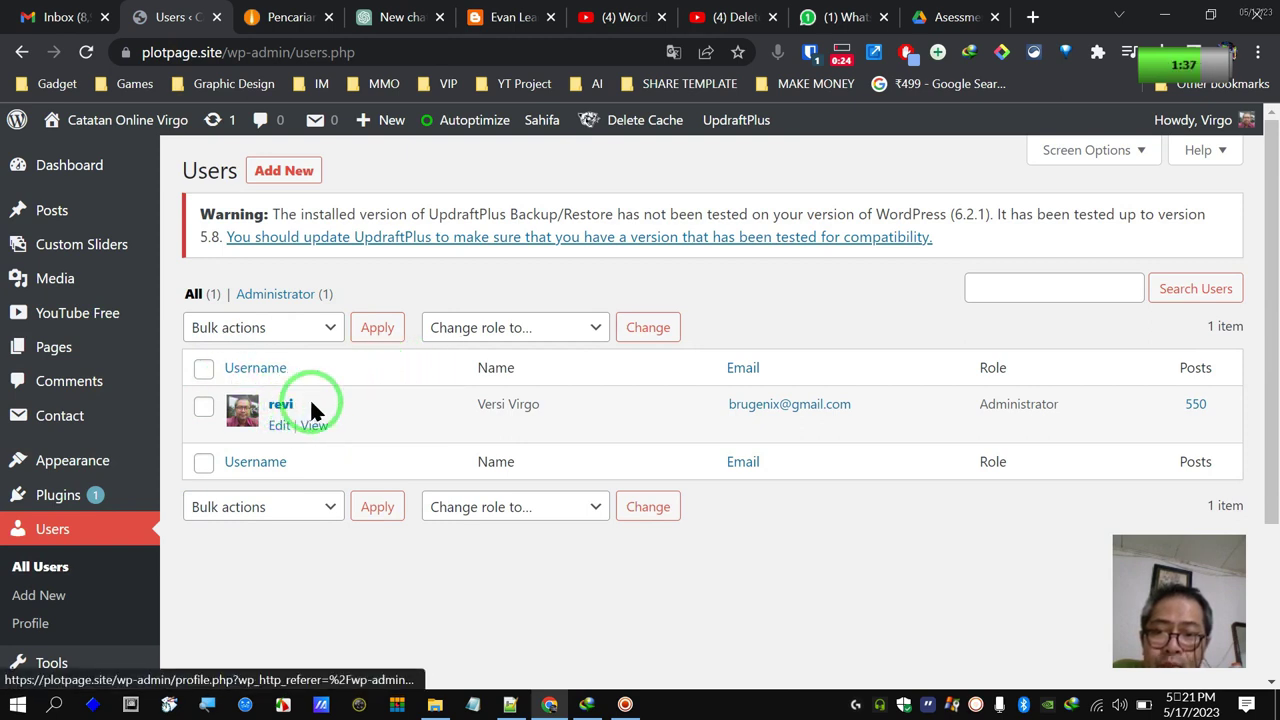
{"action": "left_click", "coordinate": [285, 424]}
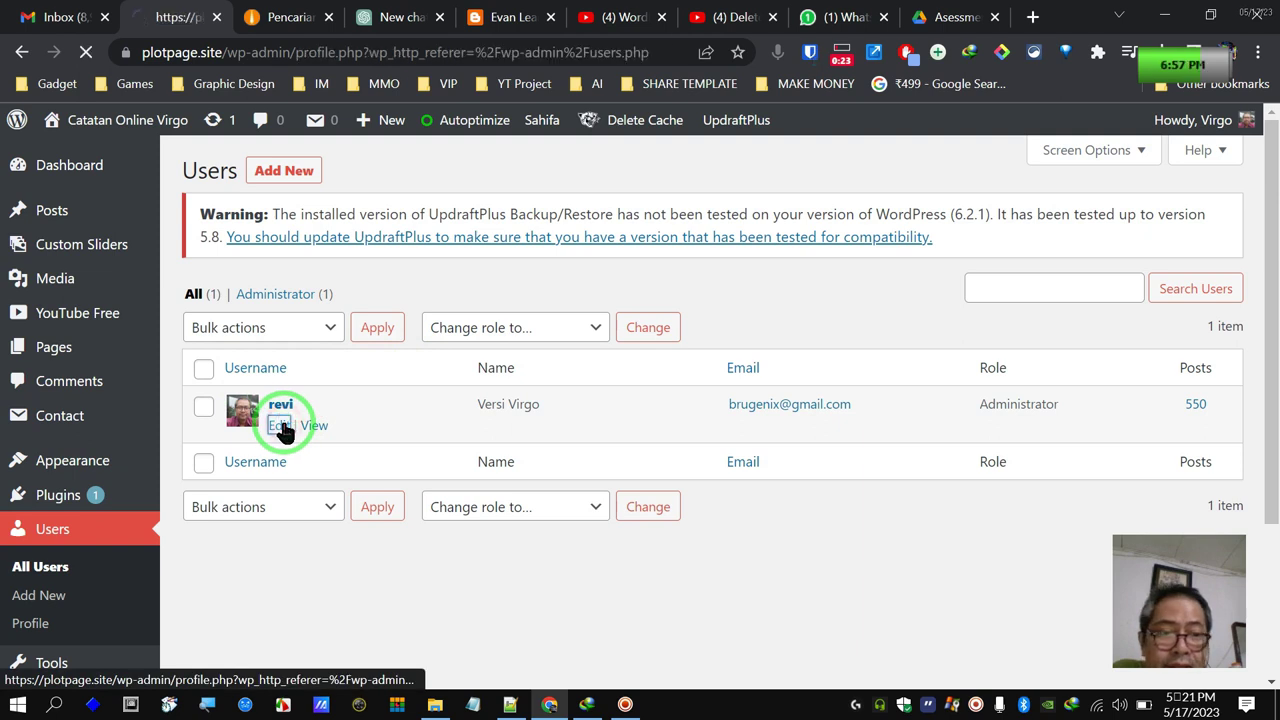
- Review the profile's Name, Biographical Info, Profile Picture, Upload Avatar and Cover Image sections, and return to Personal Options
{"action": "scroll", "coordinate": [1128, 306], "scroll_direction": "down", "scroll_amount": 5}
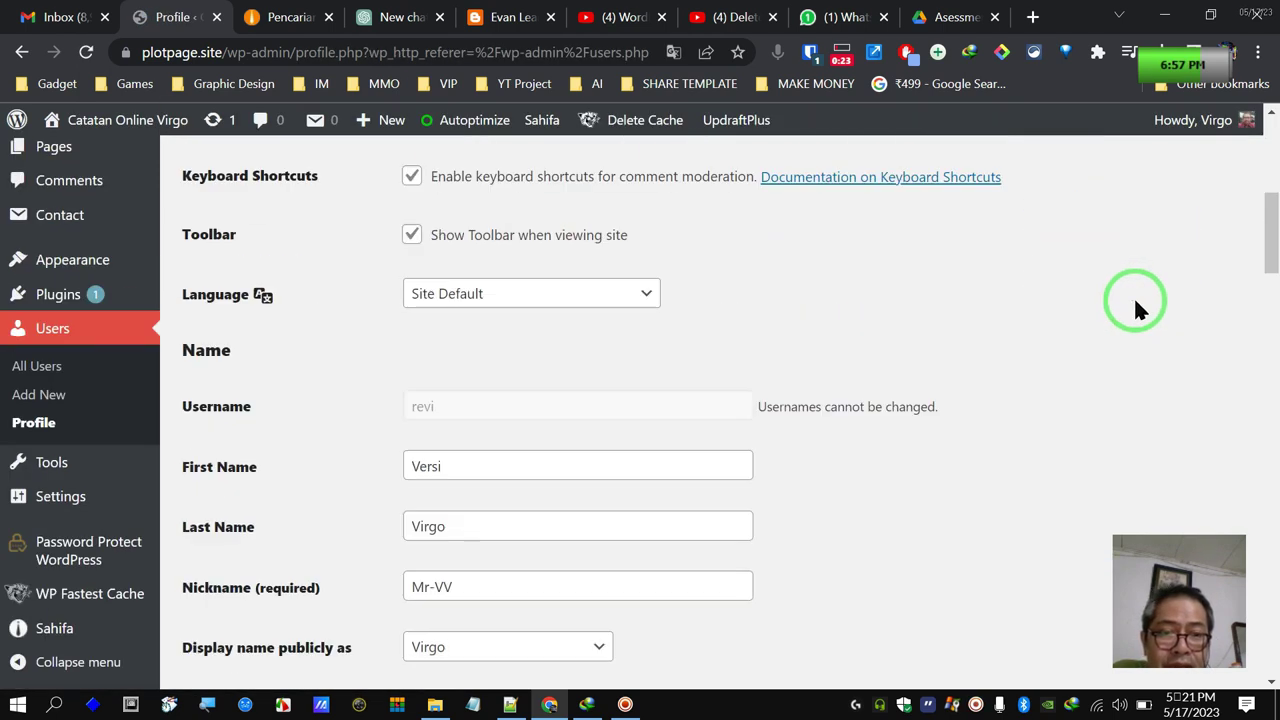
{"action": "scroll", "coordinate": [1135, 308], "scroll_direction": "down", "scroll_amount": 1}
{"action": "scroll", "coordinate": [1133, 295], "scroll_direction": "up", "scroll_amount": 1}
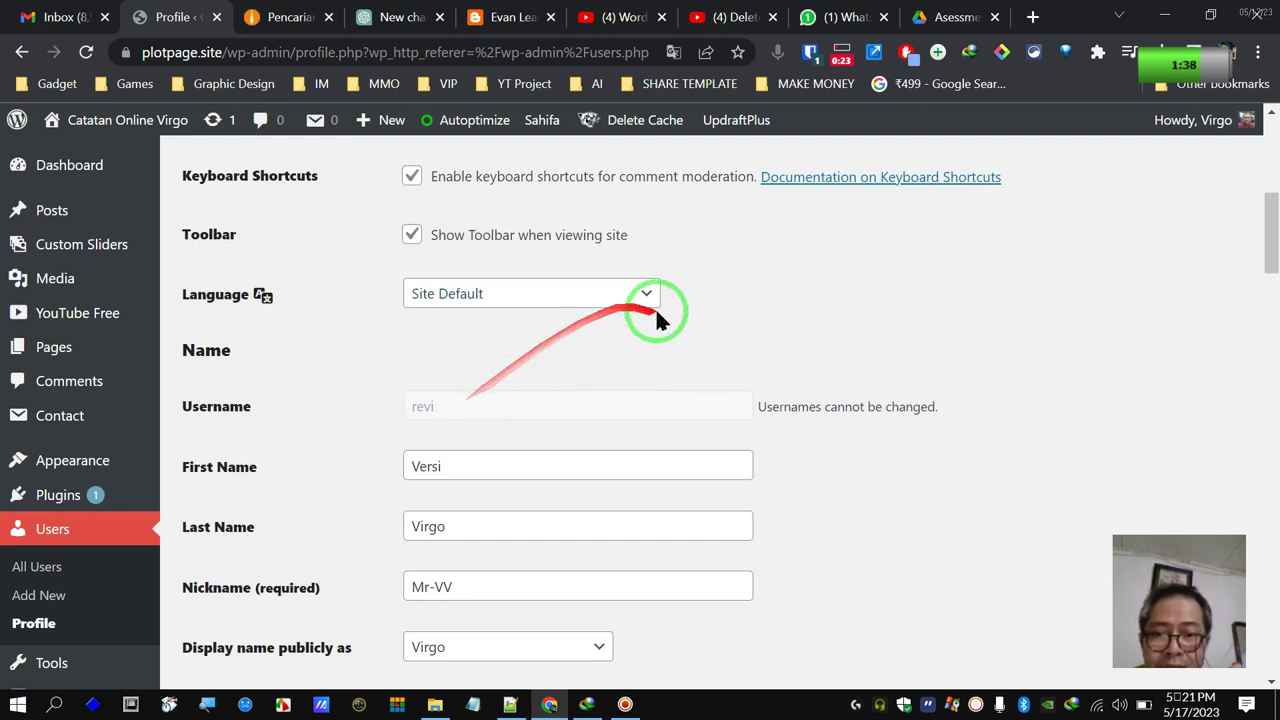
{"action": "scroll", "coordinate": [655, 312], "scroll_direction": "down", "scroll_amount": 3}
{"action": "scroll", "coordinate": [657, 318], "scroll_direction": "down", "scroll_amount": 3}
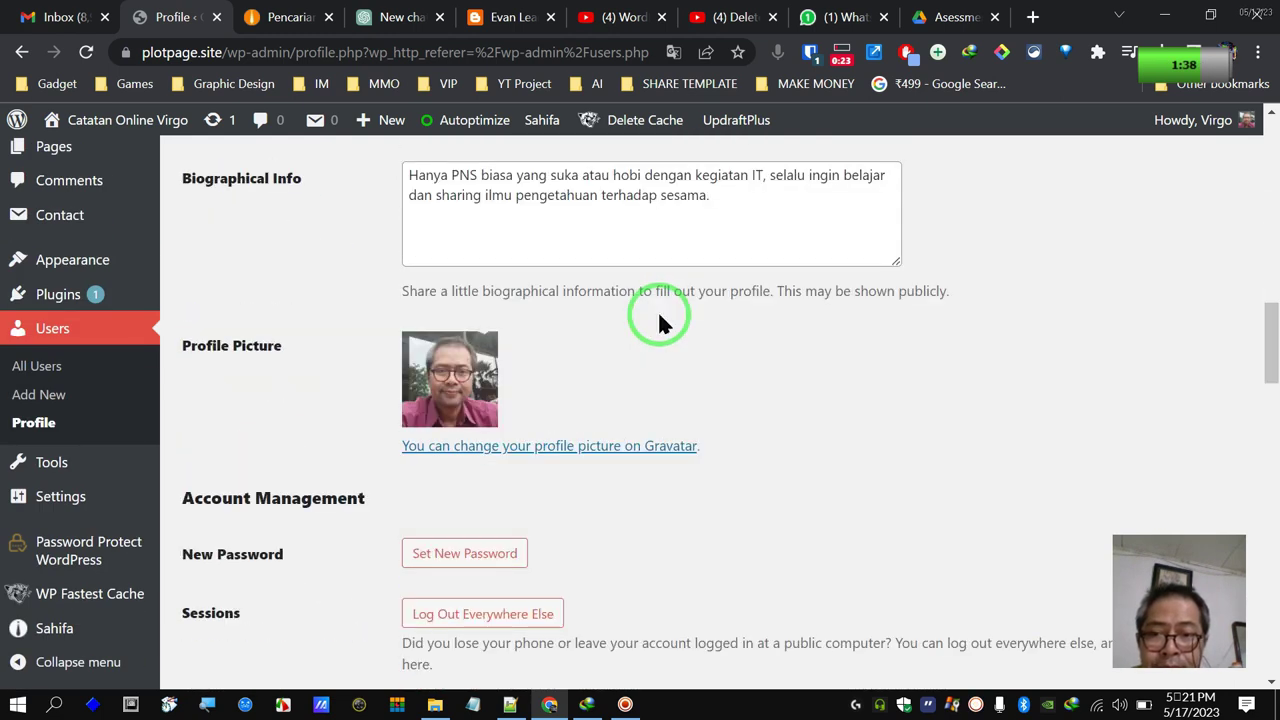
{"action": "scroll", "coordinate": [658, 321], "scroll_direction": "down", "scroll_amount": 8}
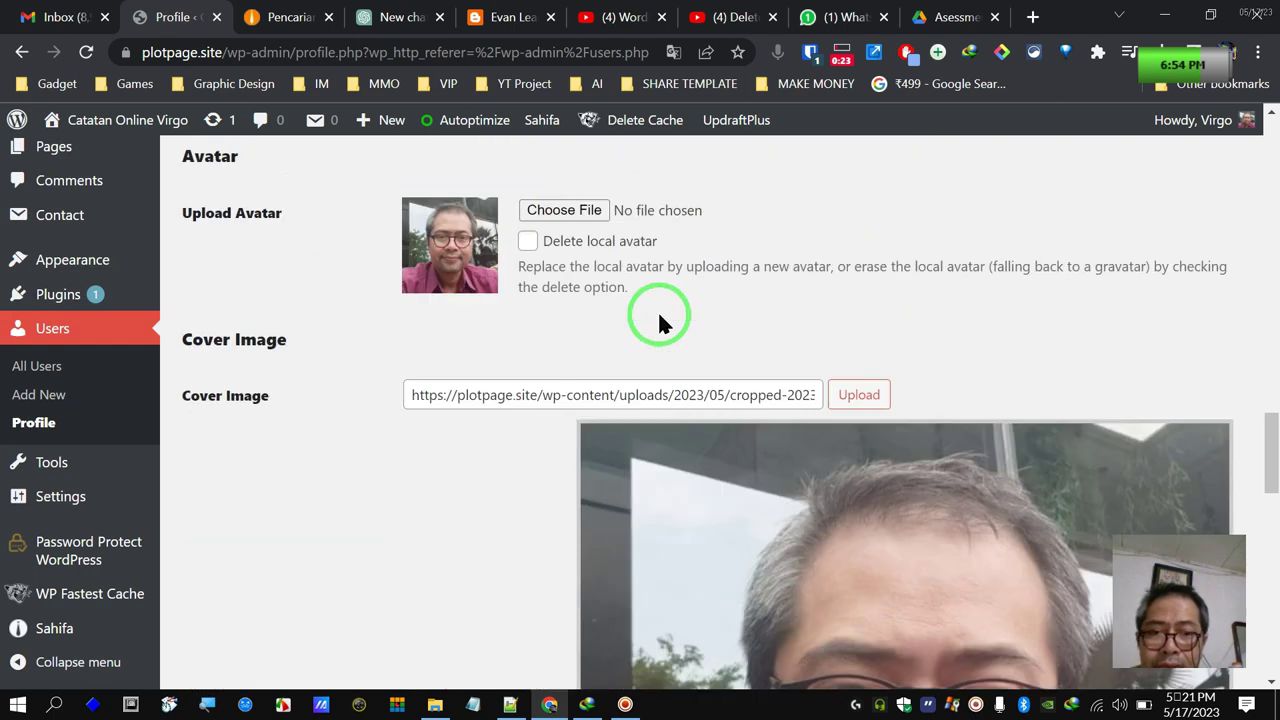
{"action": "scroll", "coordinate": [658, 320], "scroll_direction": "up", "scroll_amount": 15}
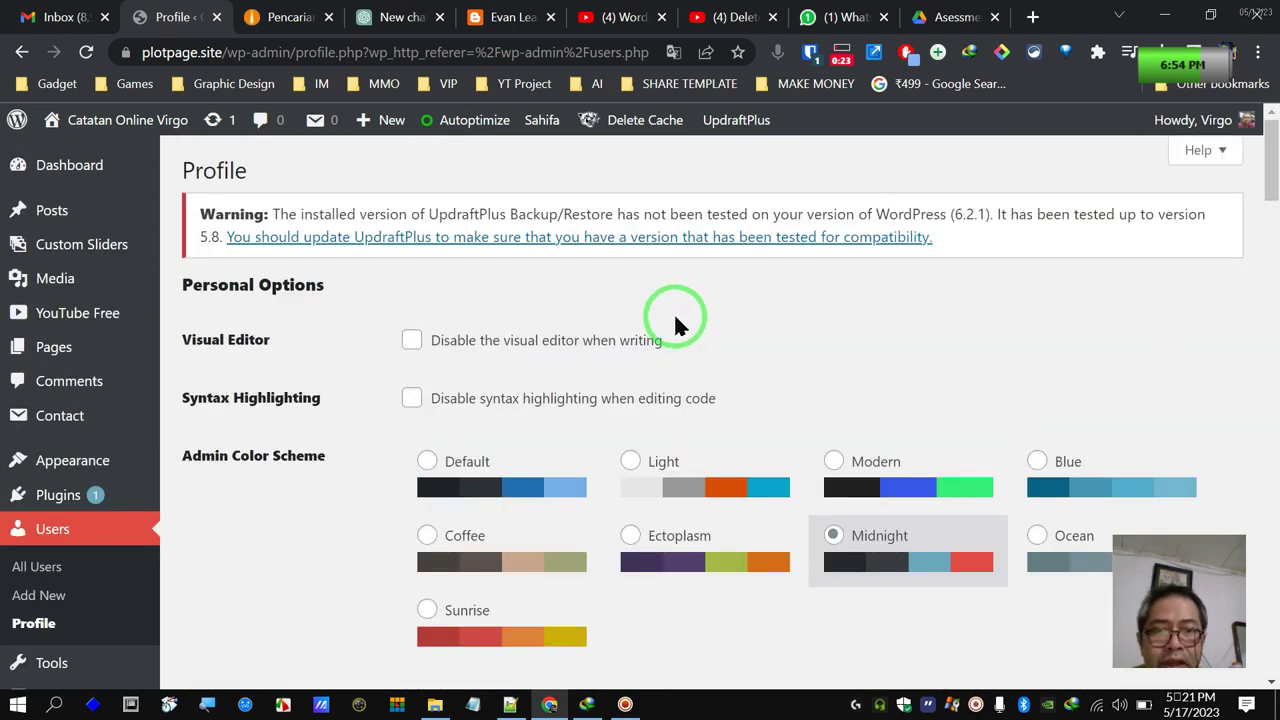